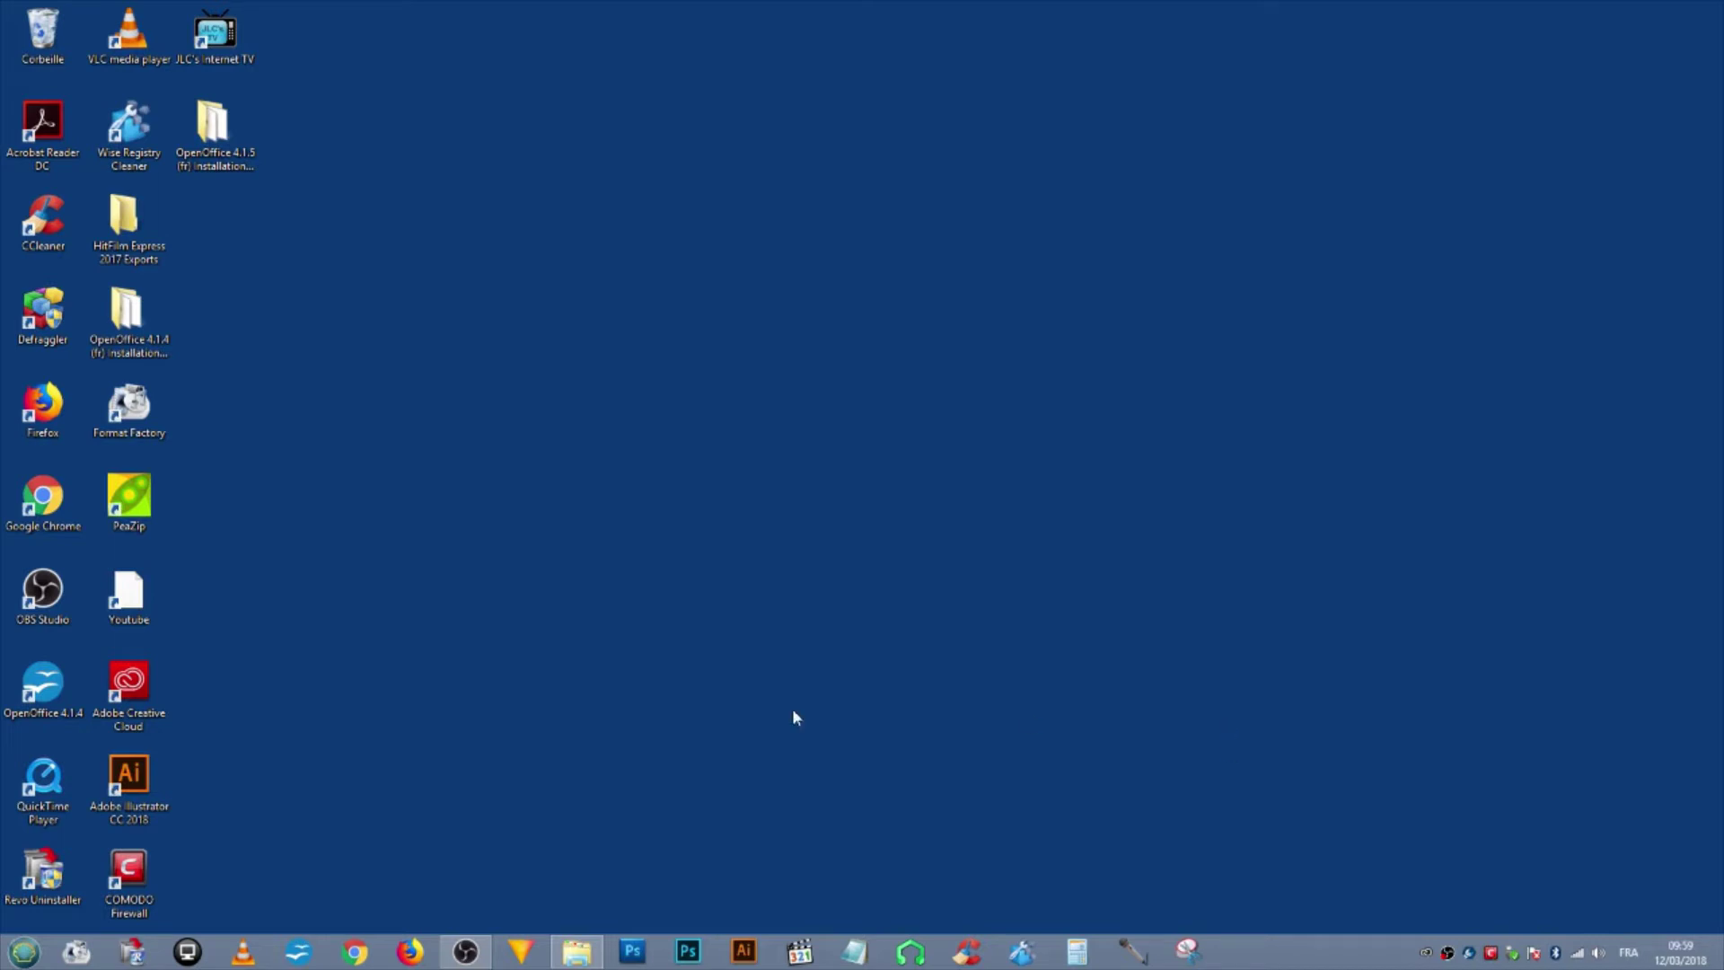
Launch Chrome, search Google for 'ytb' and open the YouTube homepage from the results.
{"action": "left_click", "coordinate": [355, 952]}
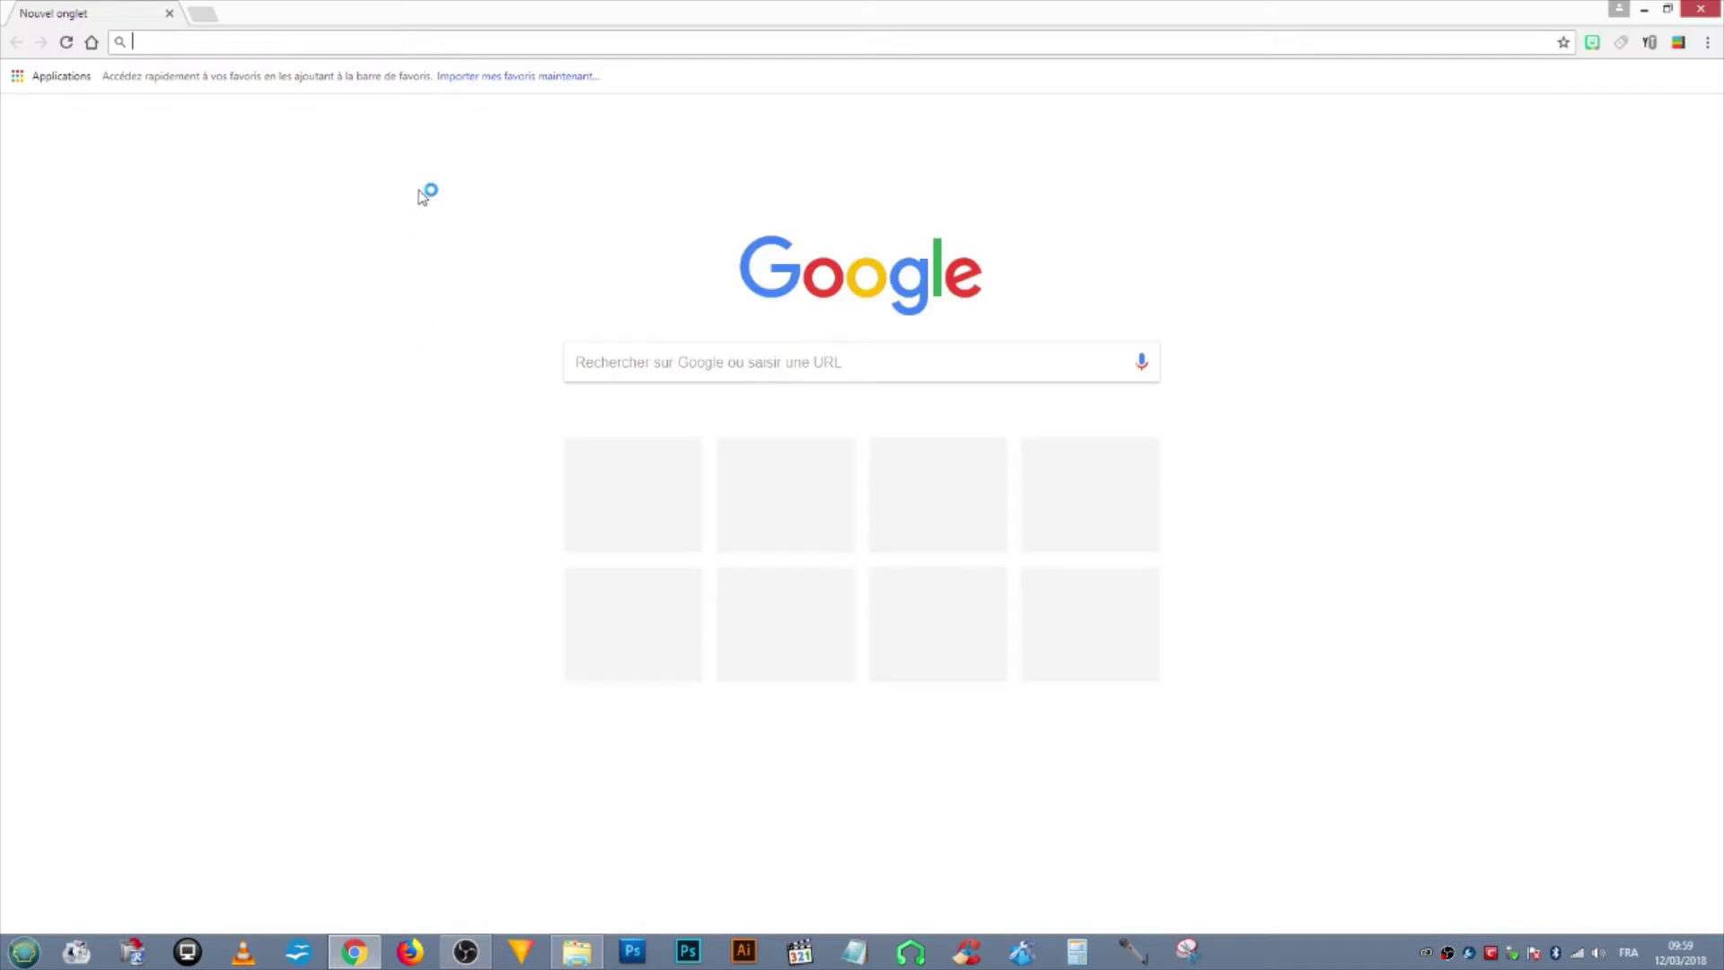
{"action": "left_click", "coordinate": [671, 371]}
{"action": "type", "text": "ytb"}
{"action": "key", "text": "Return"}
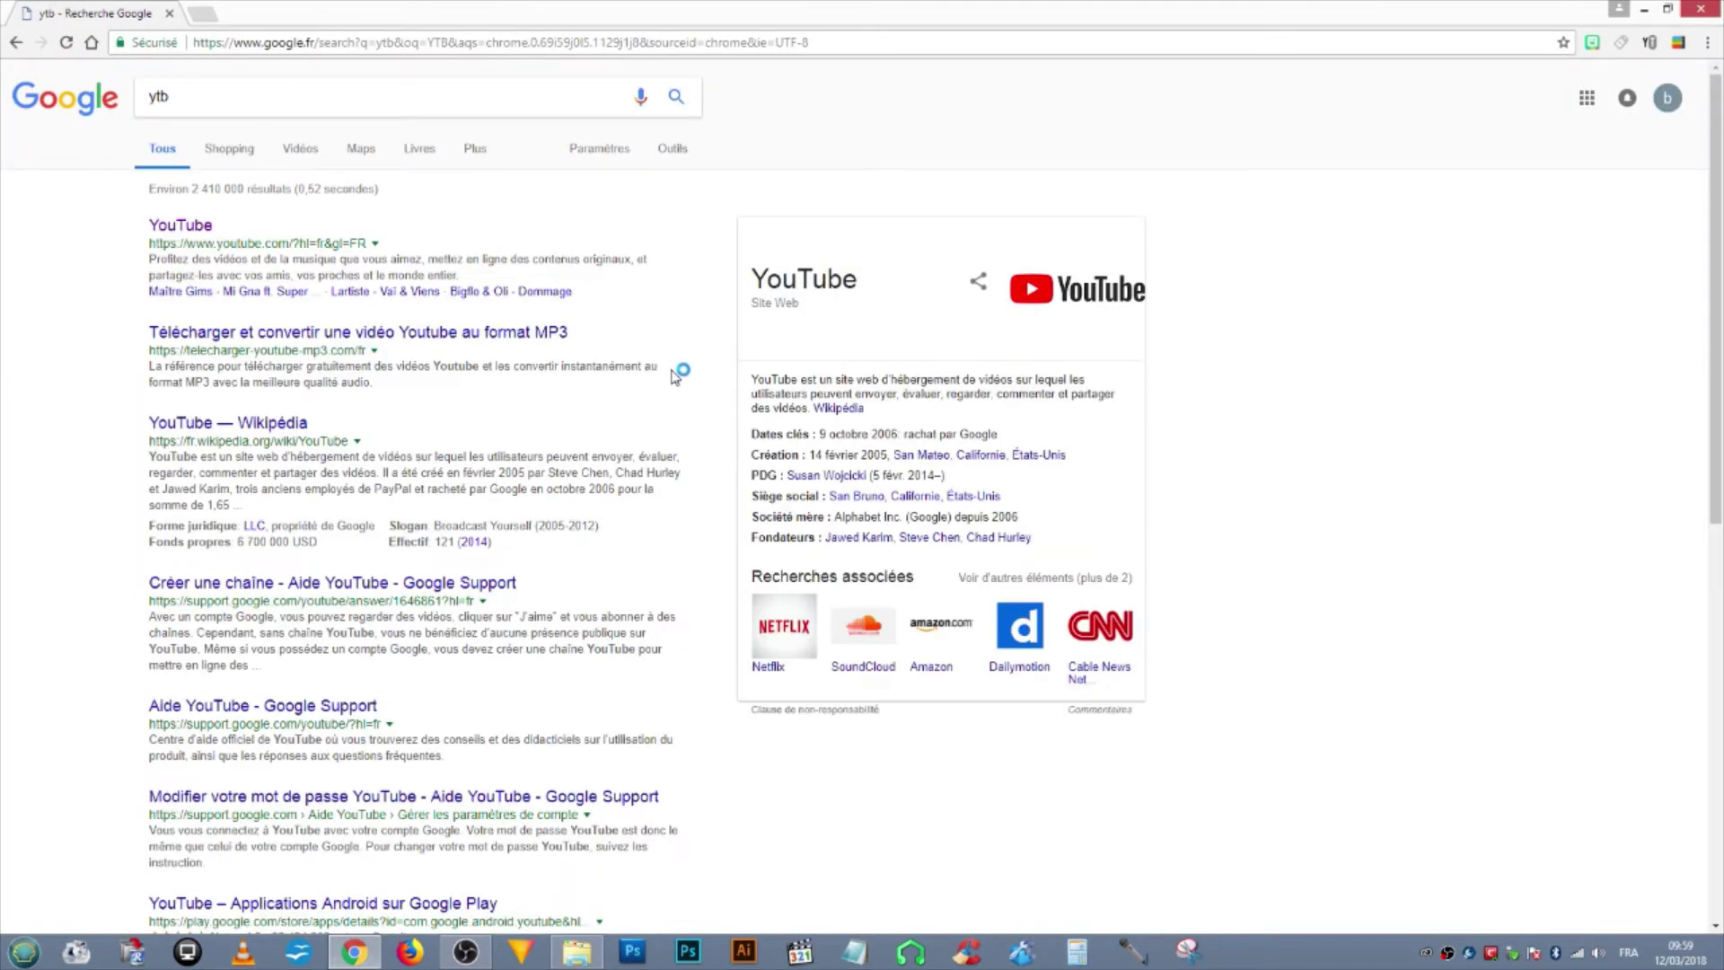
{"action": "left_click", "coordinate": [199, 233]}
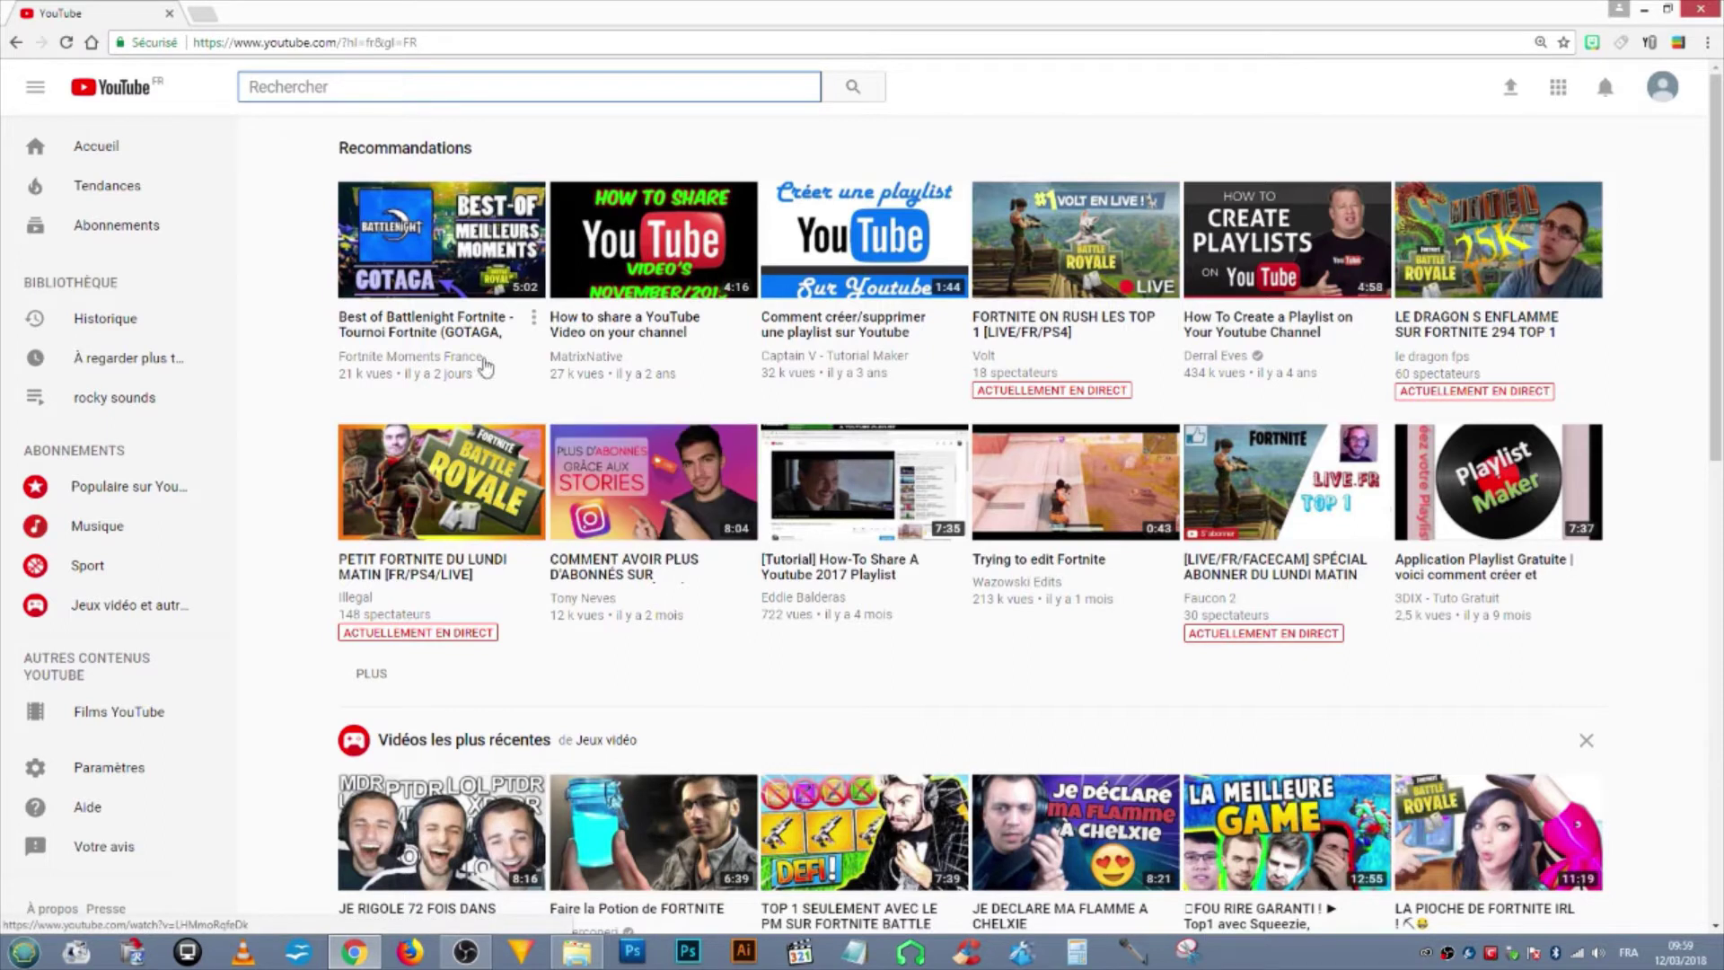
{"action": "left_click", "coordinate": [208, 15]}
Search Google about creating channel art and read the 'Créer ou modifier une illustration de chaîne' Help article.
{"action": "left_click", "coordinate": [638, 361]}
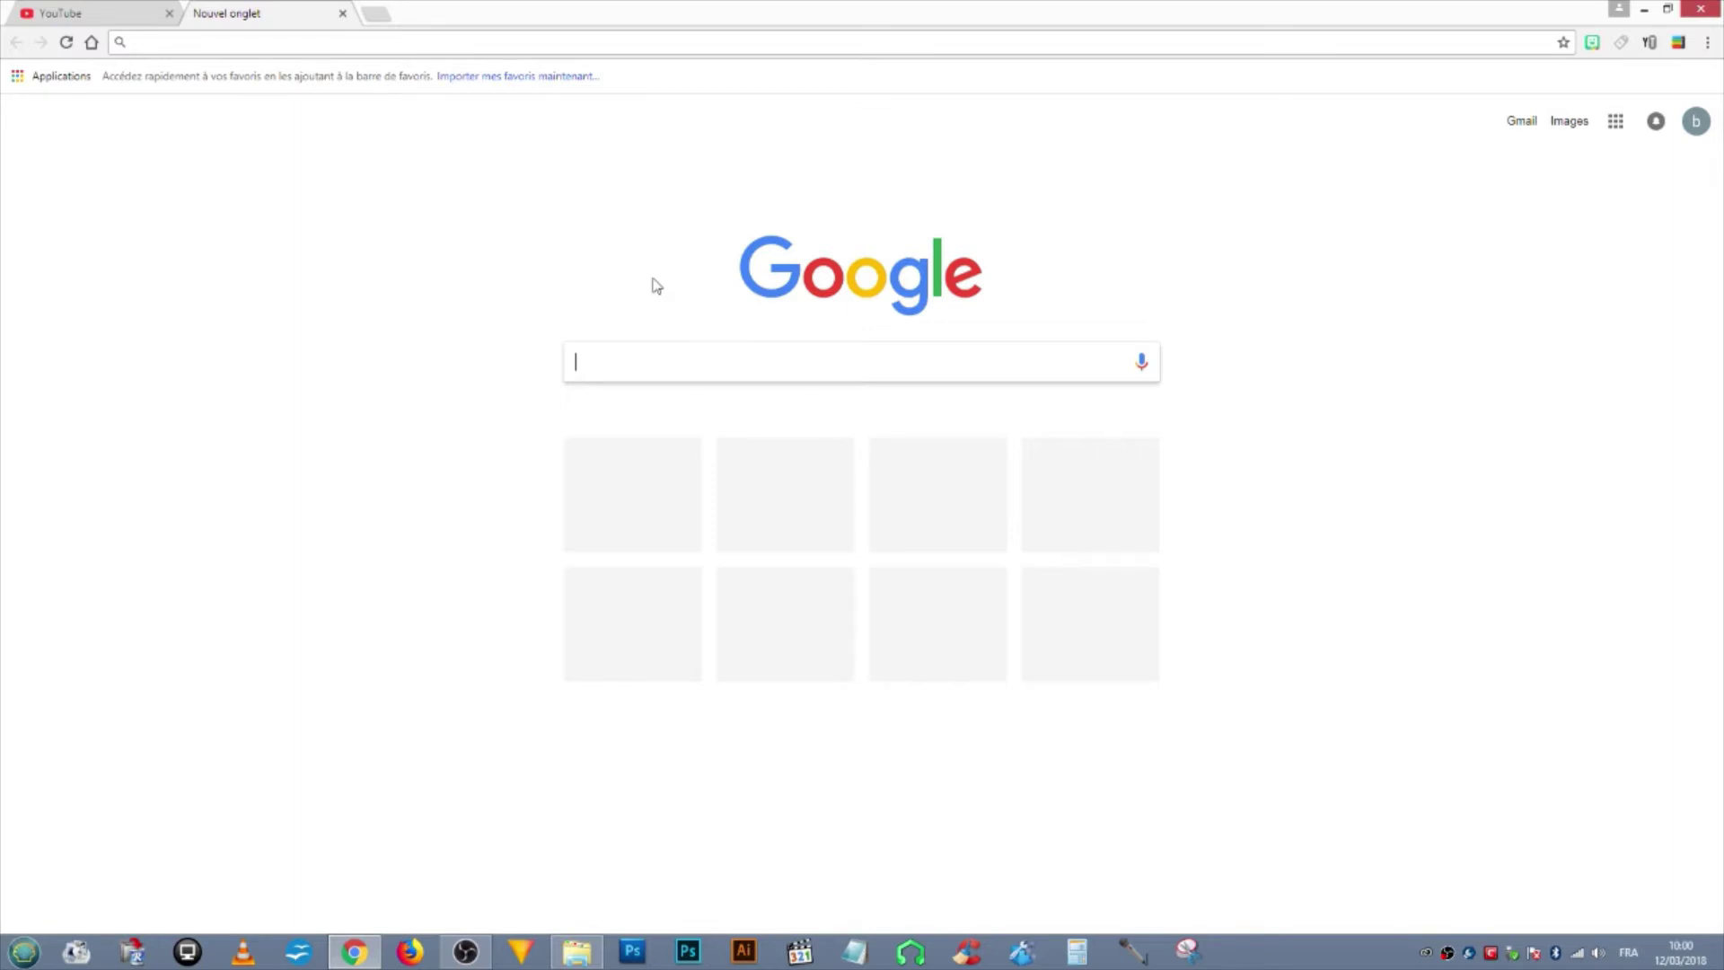
{"action": "type", "text": "CREER"}
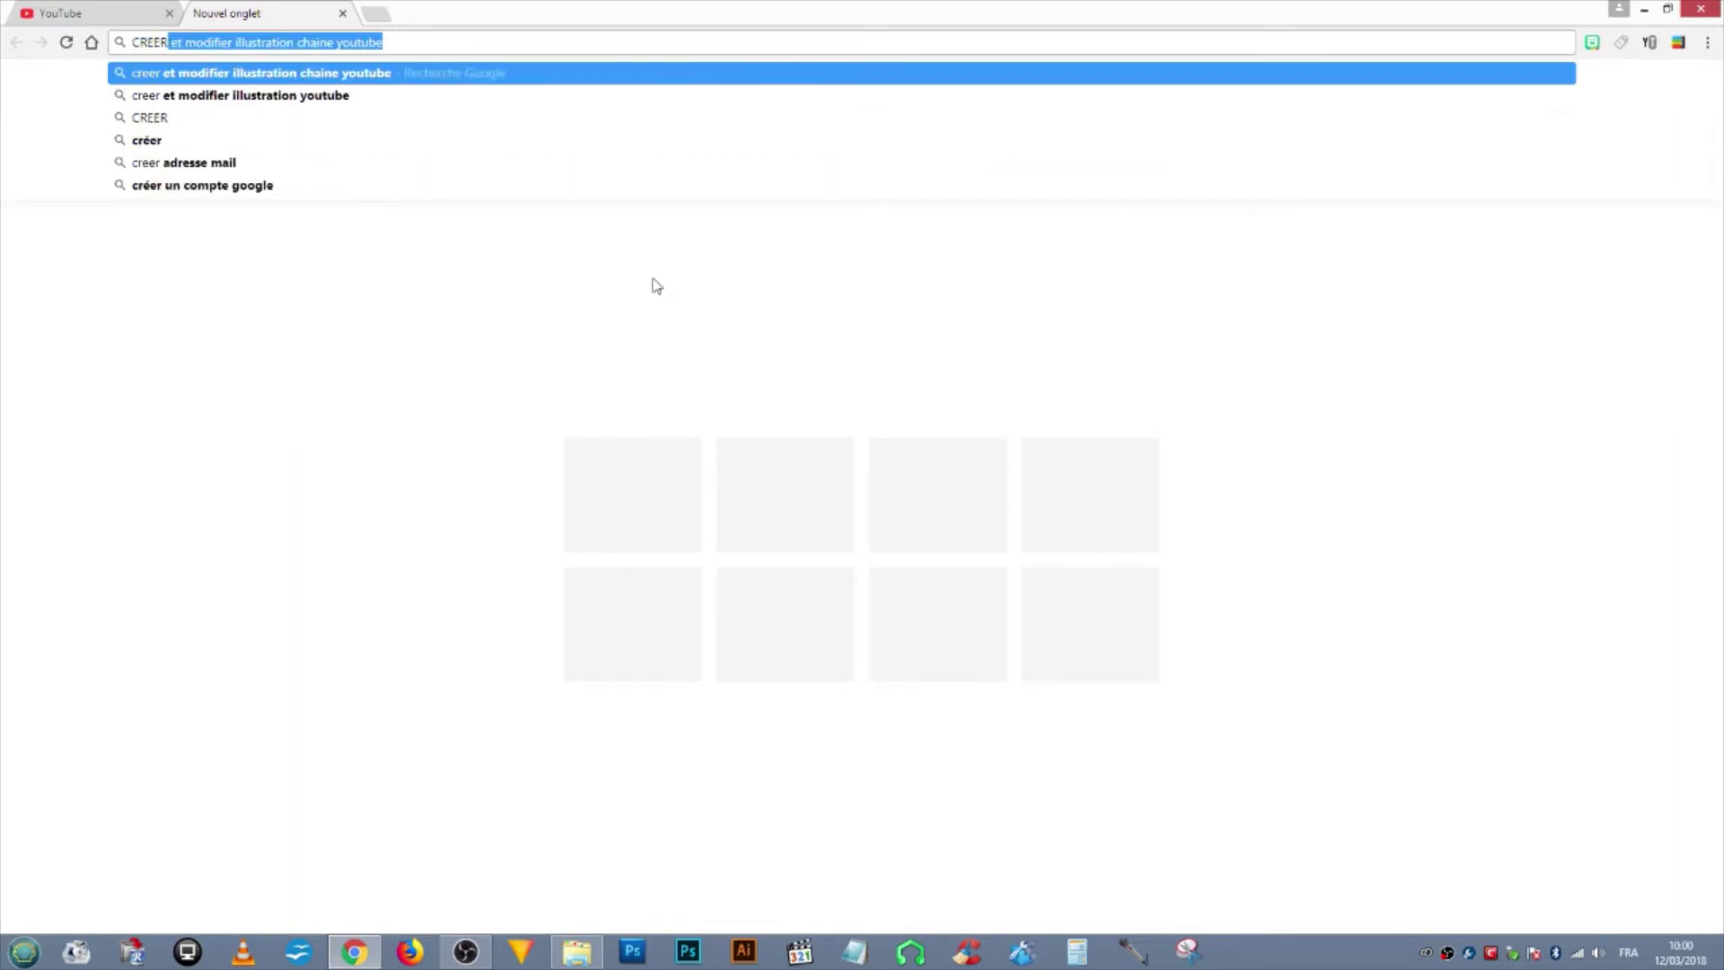
{"action": "key", "text": "Return"}
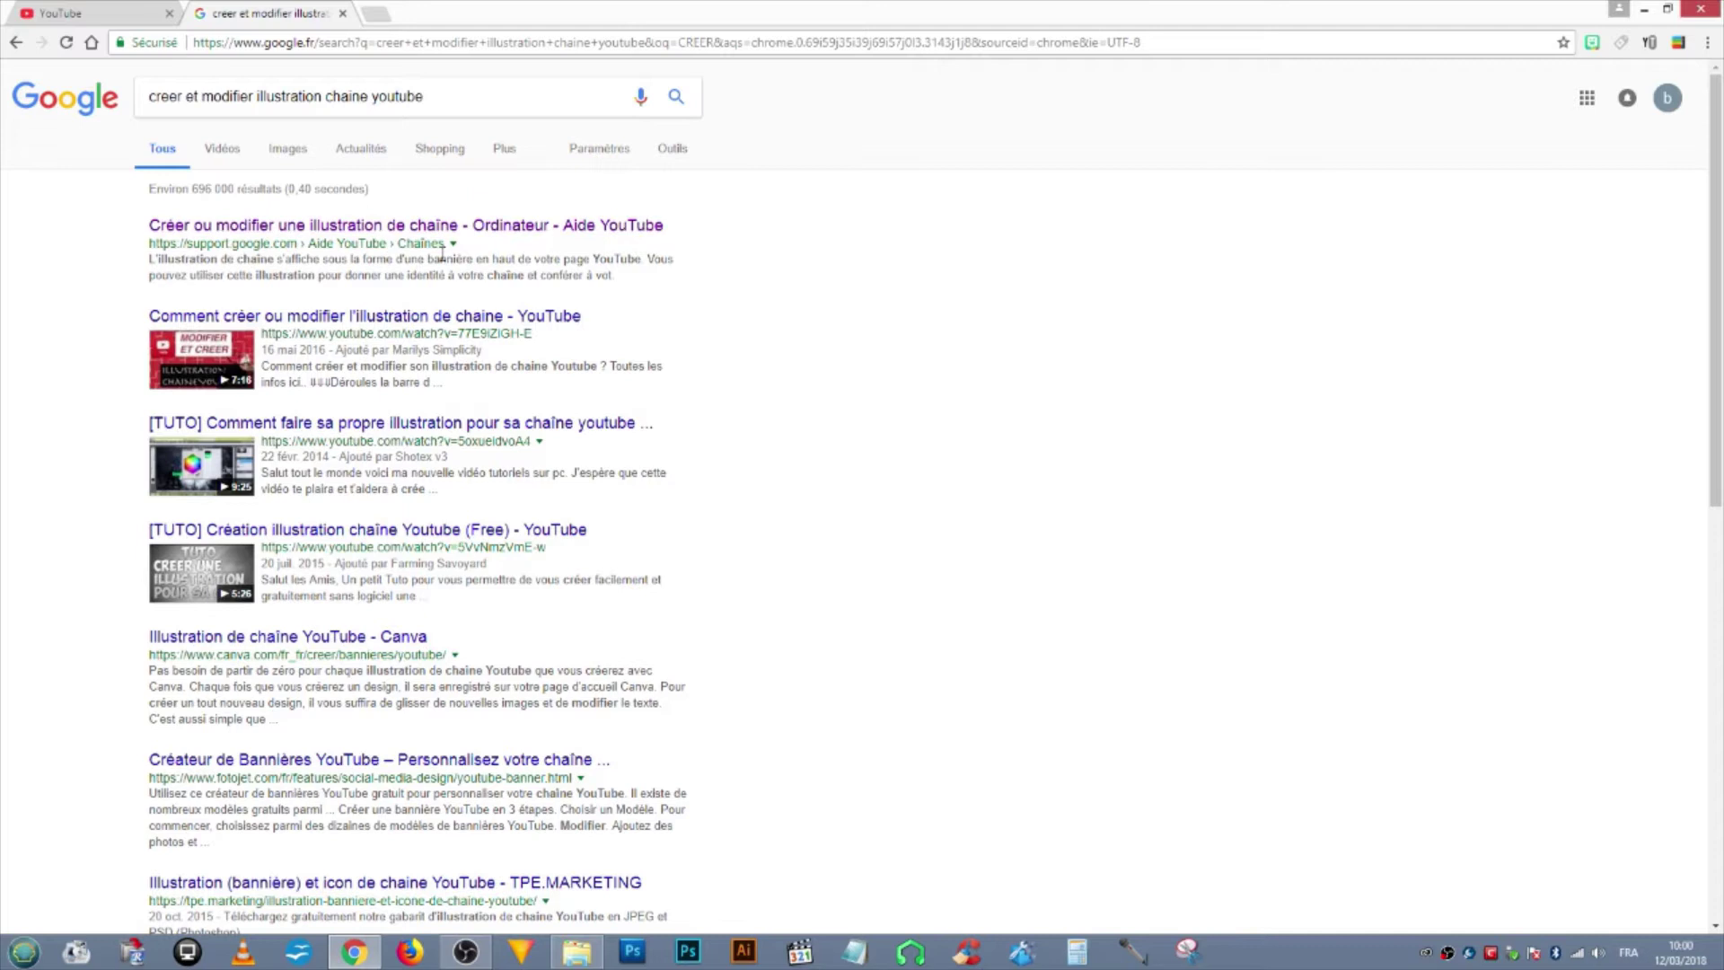
{"action": "left_click", "coordinate": [295, 228]}
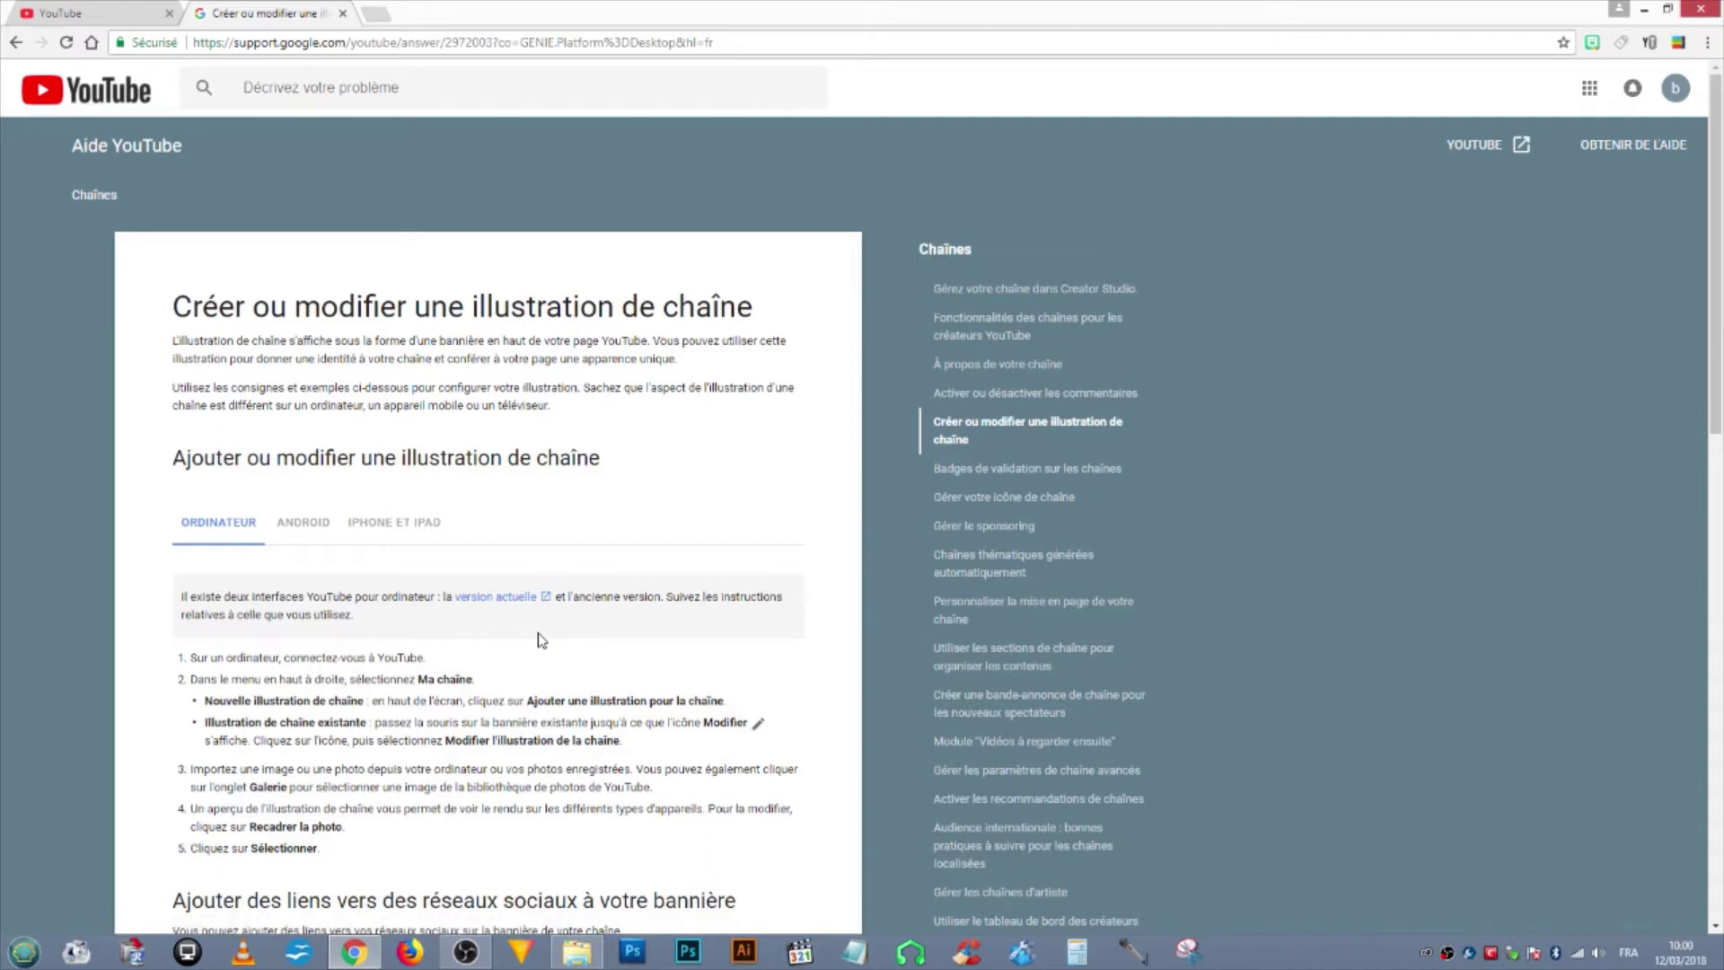
{"action": "scroll", "coordinate": [541, 639], "scroll_direction": "down", "scroll_amount": 2}
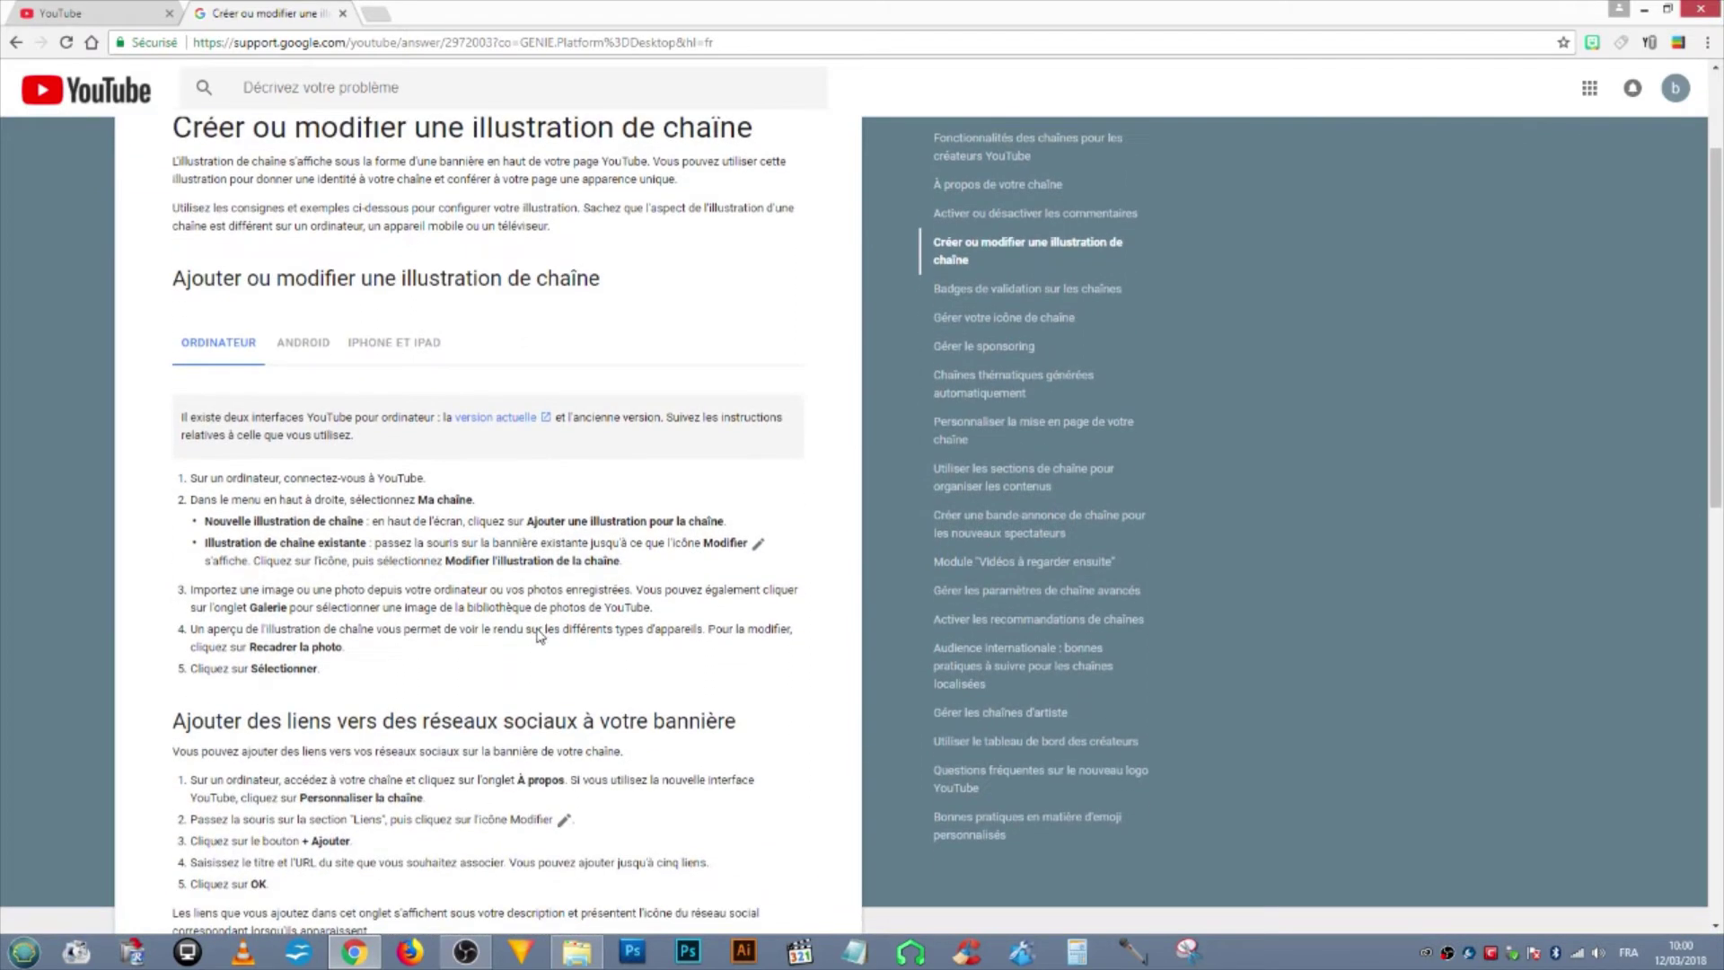
{"action": "scroll", "coordinate": [538, 623], "scroll_direction": "down", "scroll_amount": 2}
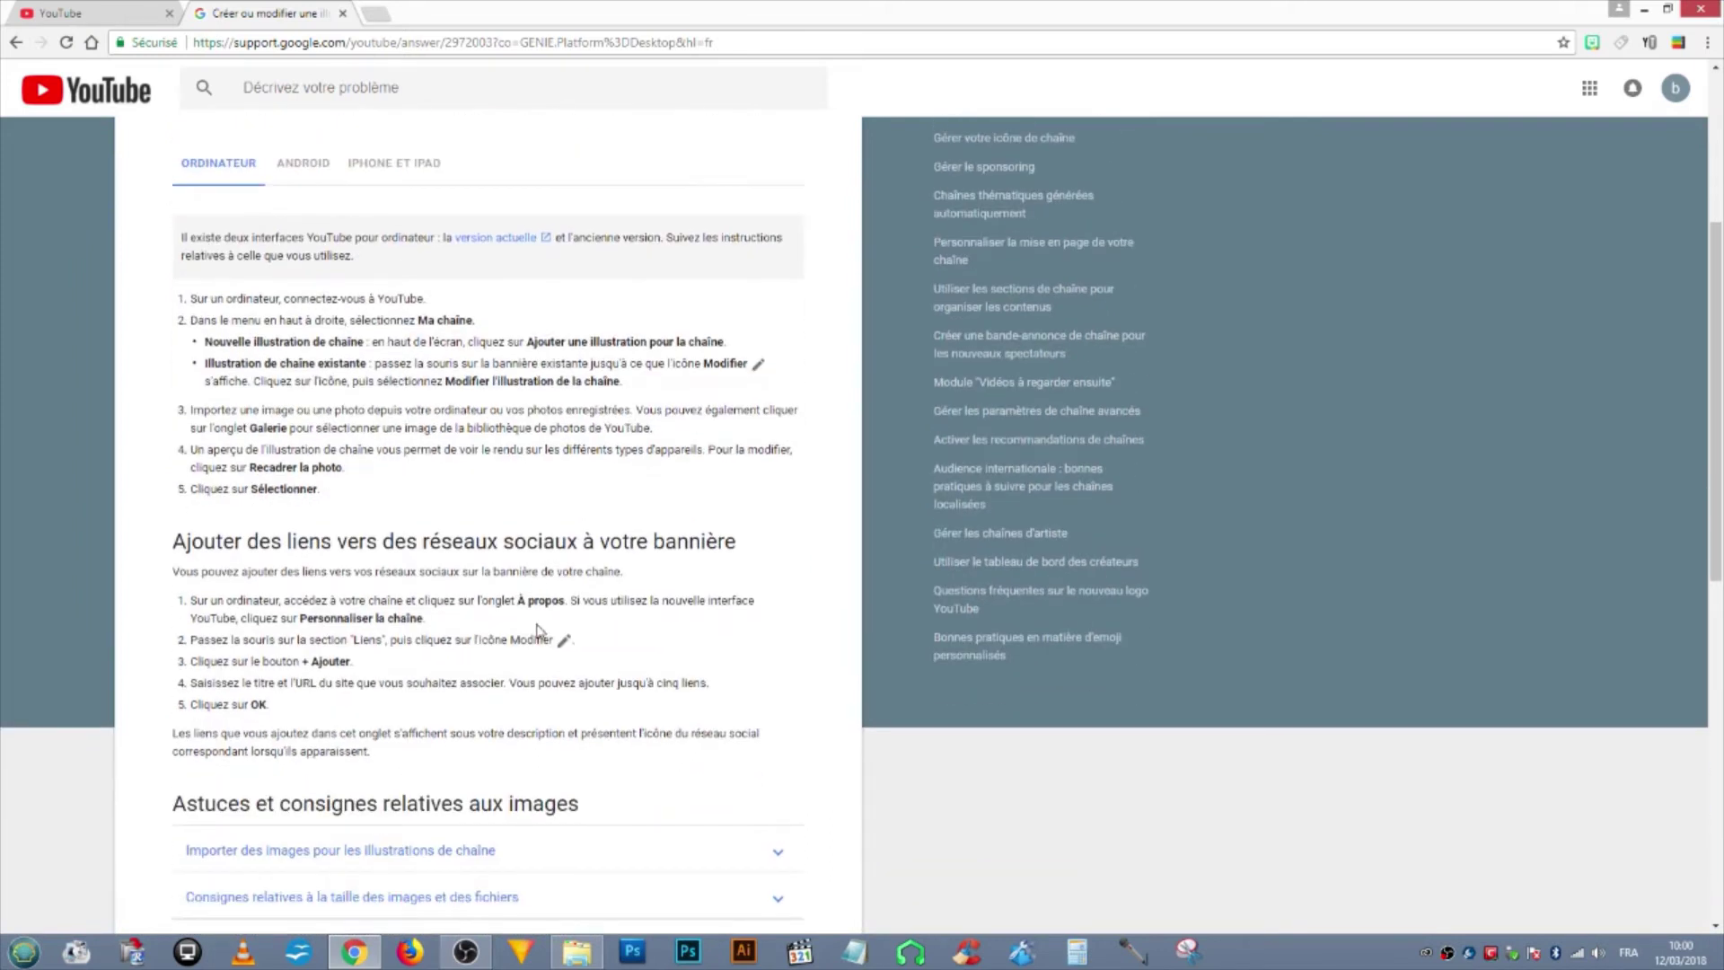
{"action": "scroll", "coordinate": [539, 629], "scroll_direction": "up", "scroll_amount": 4}
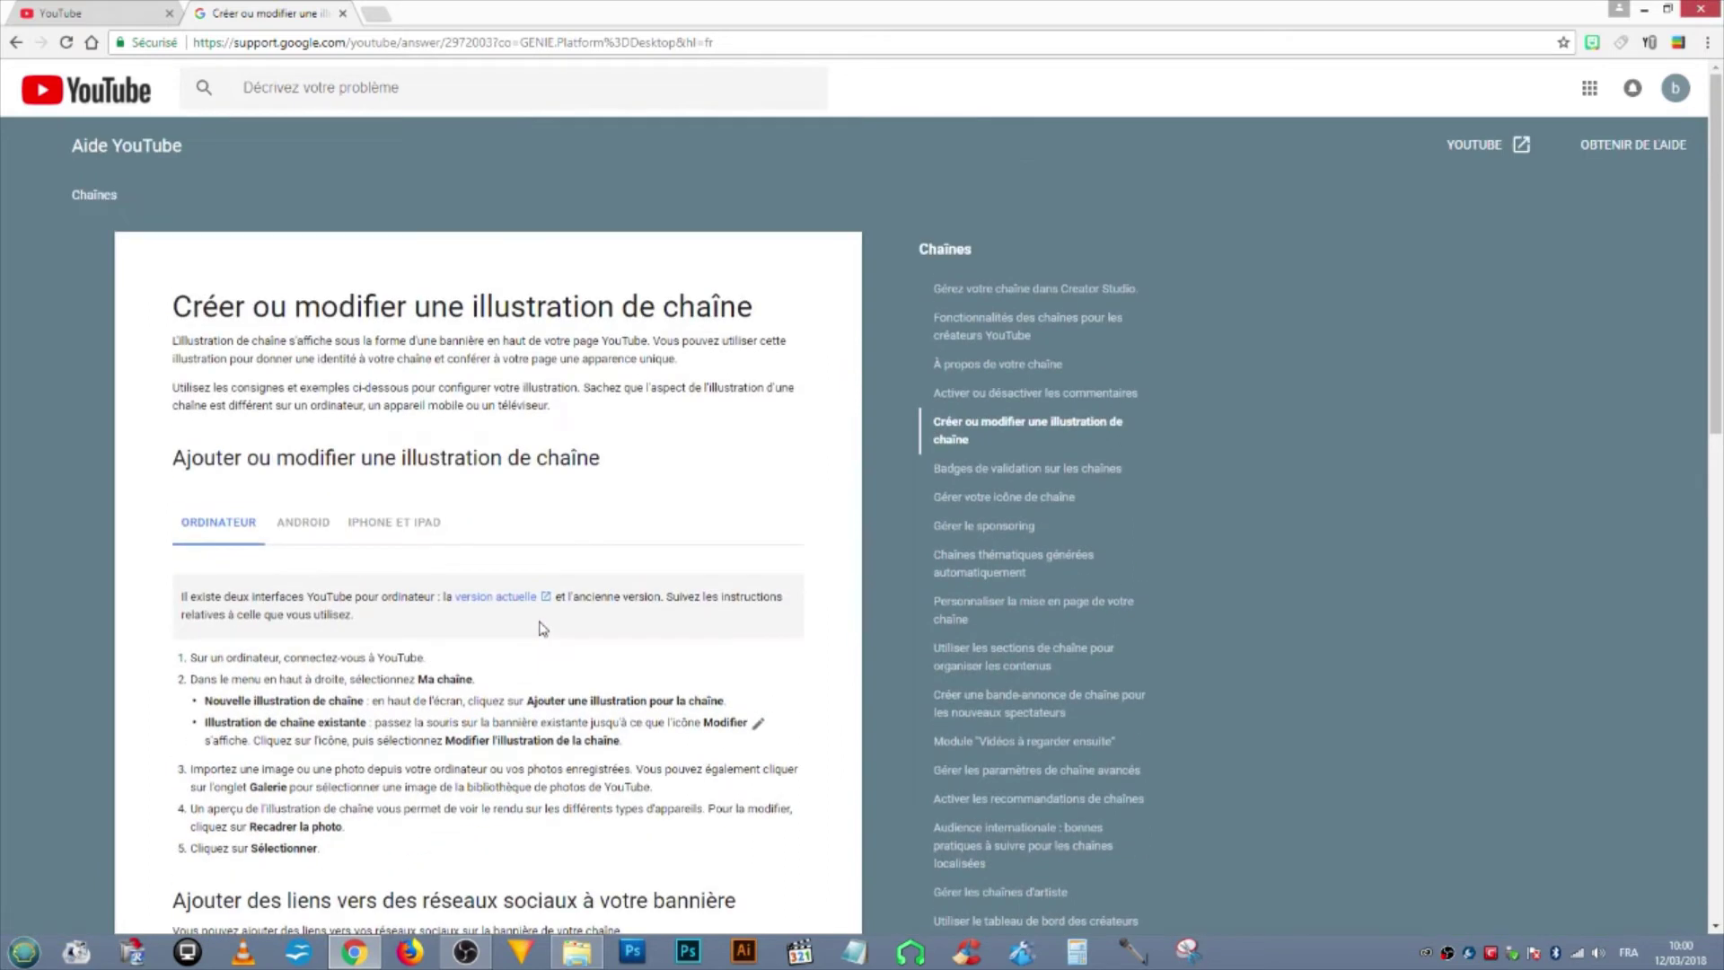
{"action": "scroll", "coordinate": [542, 629], "scroll_direction": "down", "scroll_amount": 1}
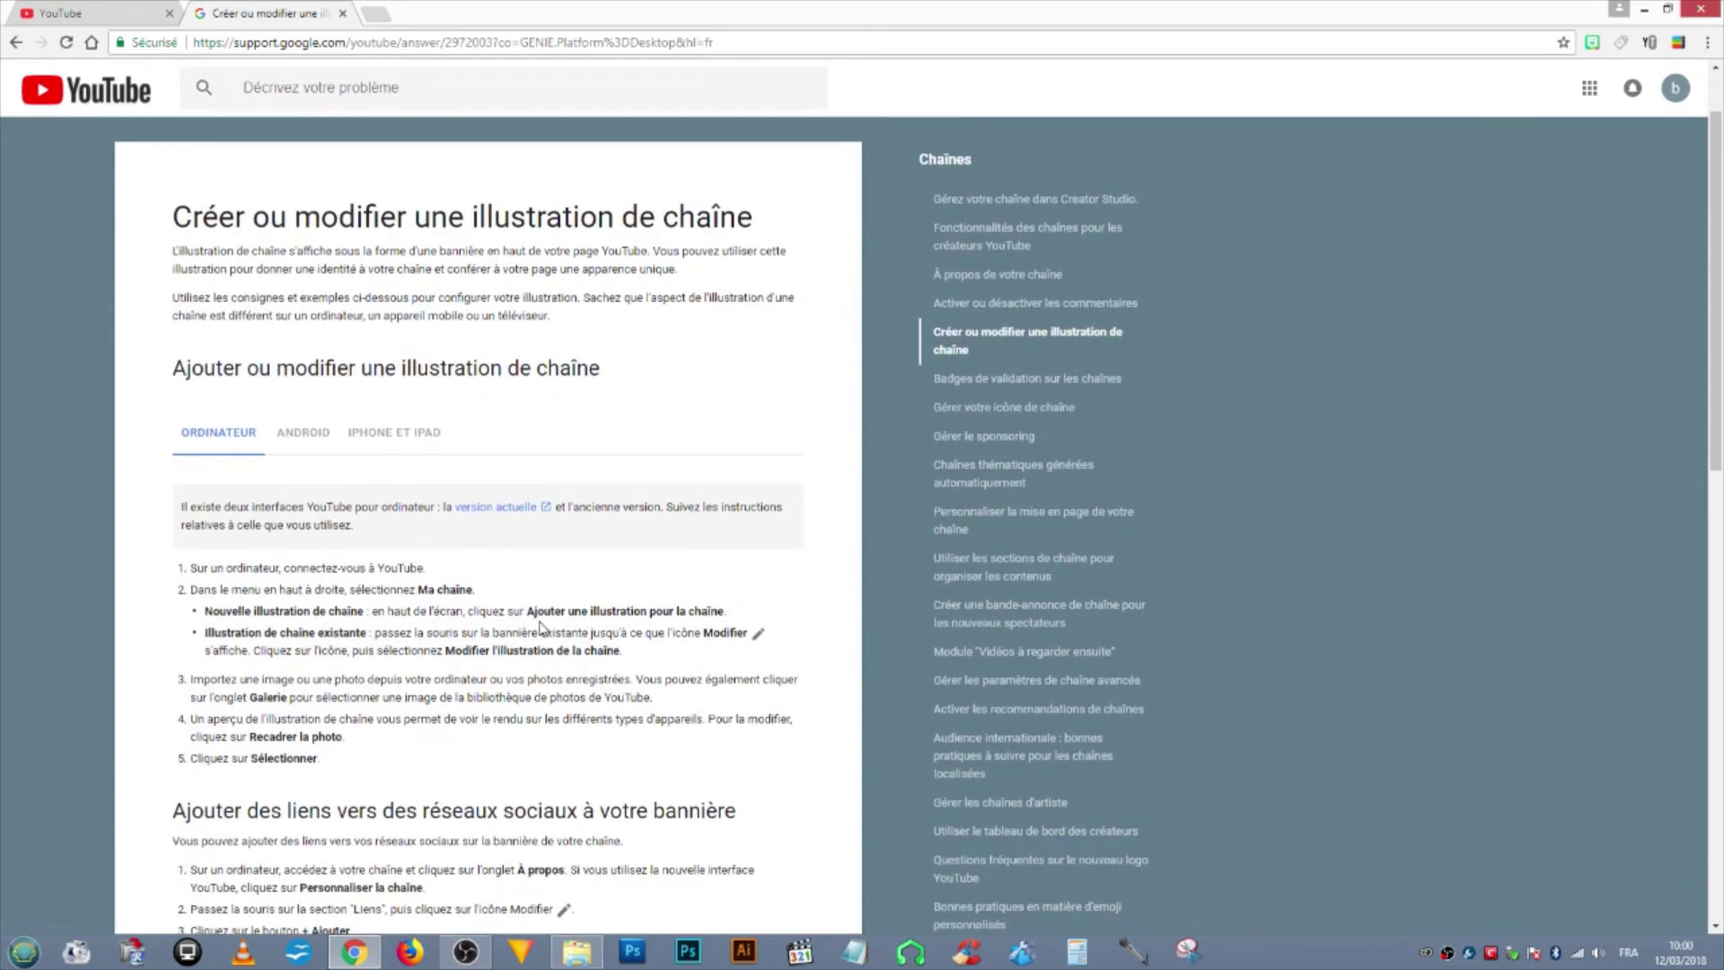
{"action": "scroll", "coordinate": [541, 628], "scroll_direction": "down", "scroll_amount": 2}
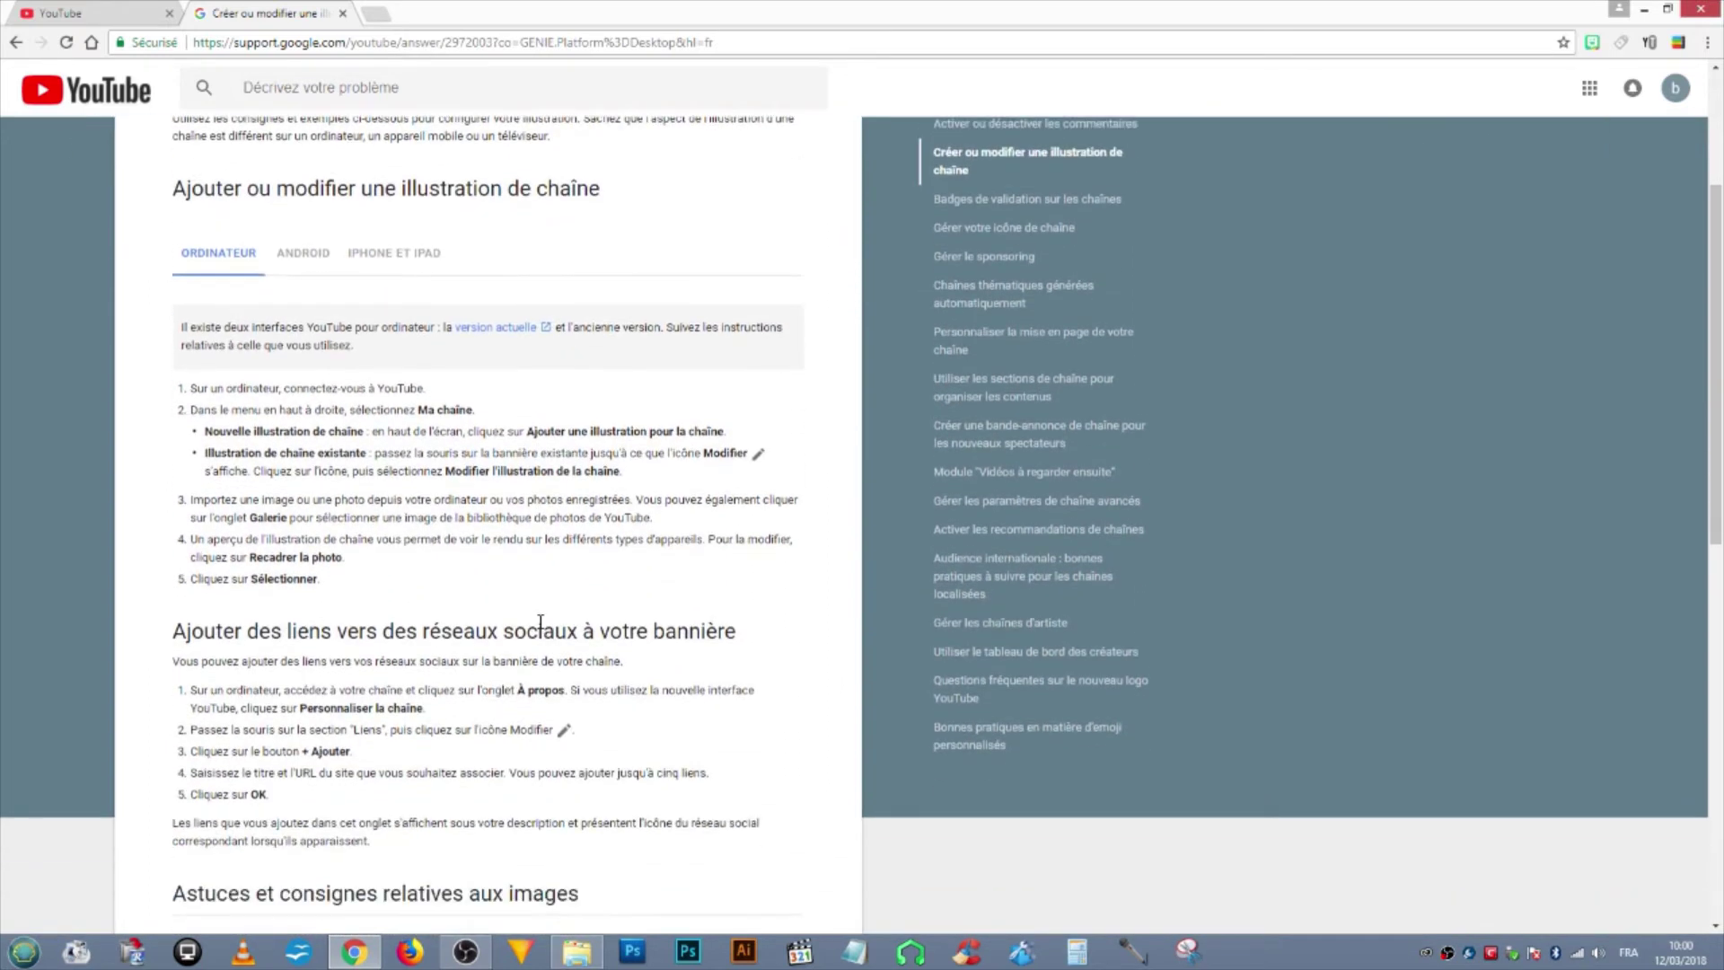
{"action": "scroll", "coordinate": [539, 622], "scroll_direction": "down", "scroll_amount": 1}
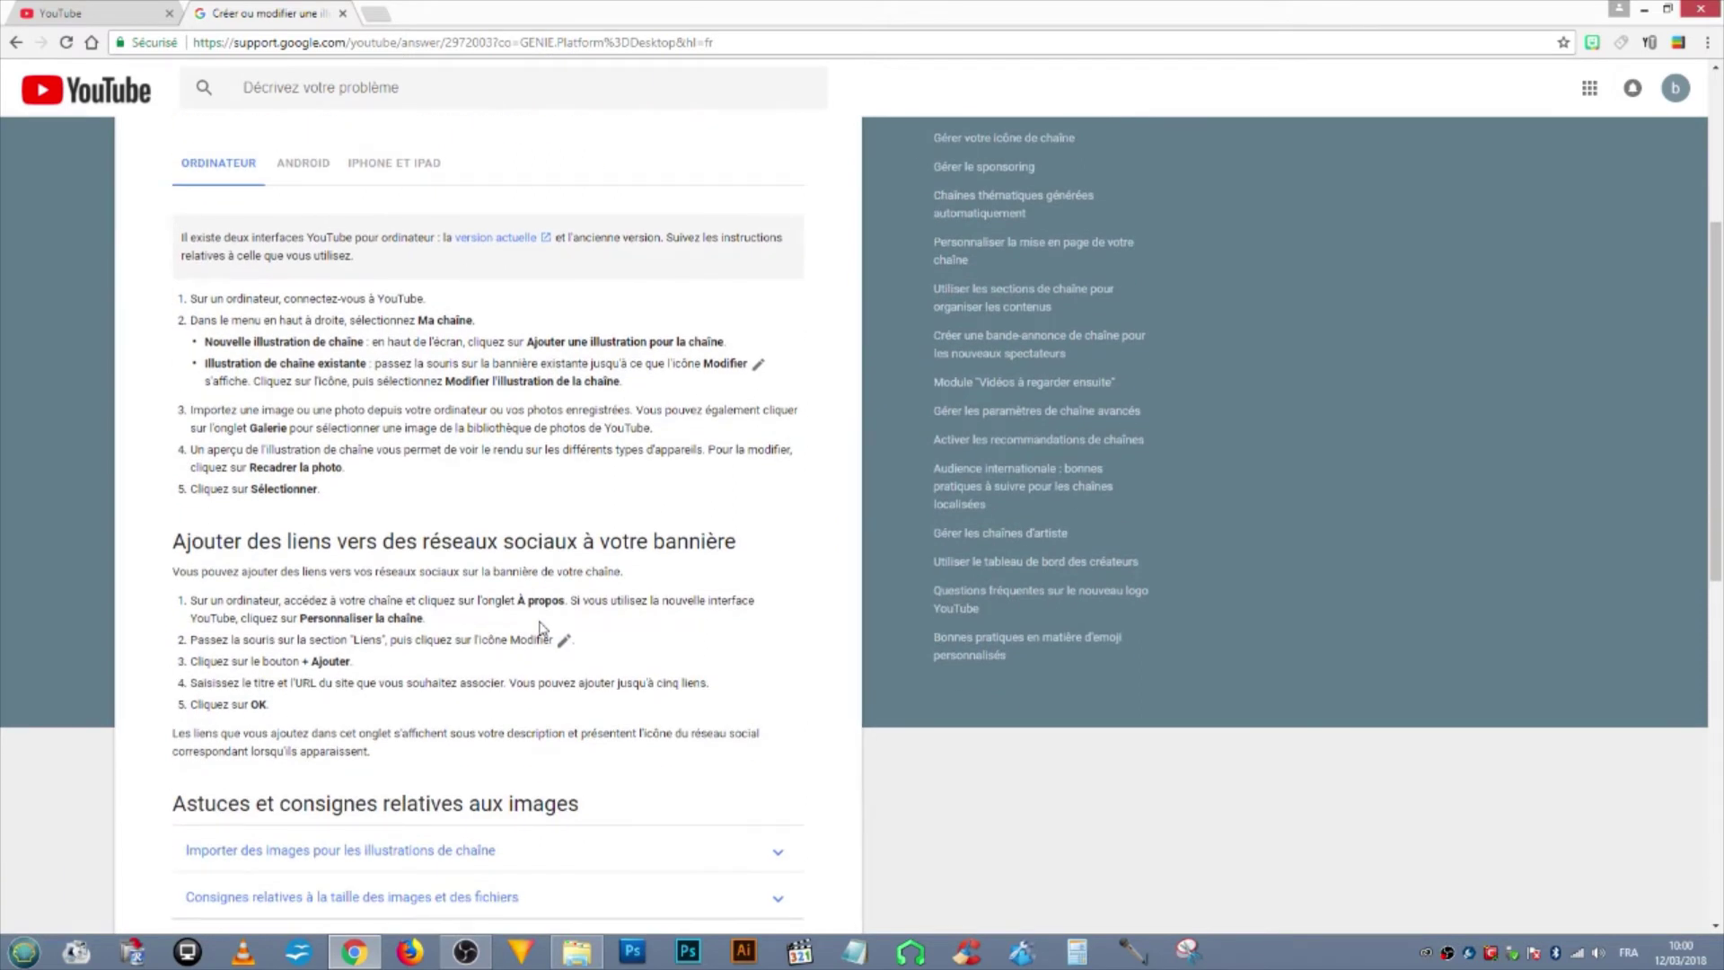
Load the pasted Creator Academy lesson link and highlight the 2 560 x 1 440 pixels requirement.
{"action": "left_click", "coordinate": [375, 13]}
{"action": "right_click", "coordinate": [323, 41]}
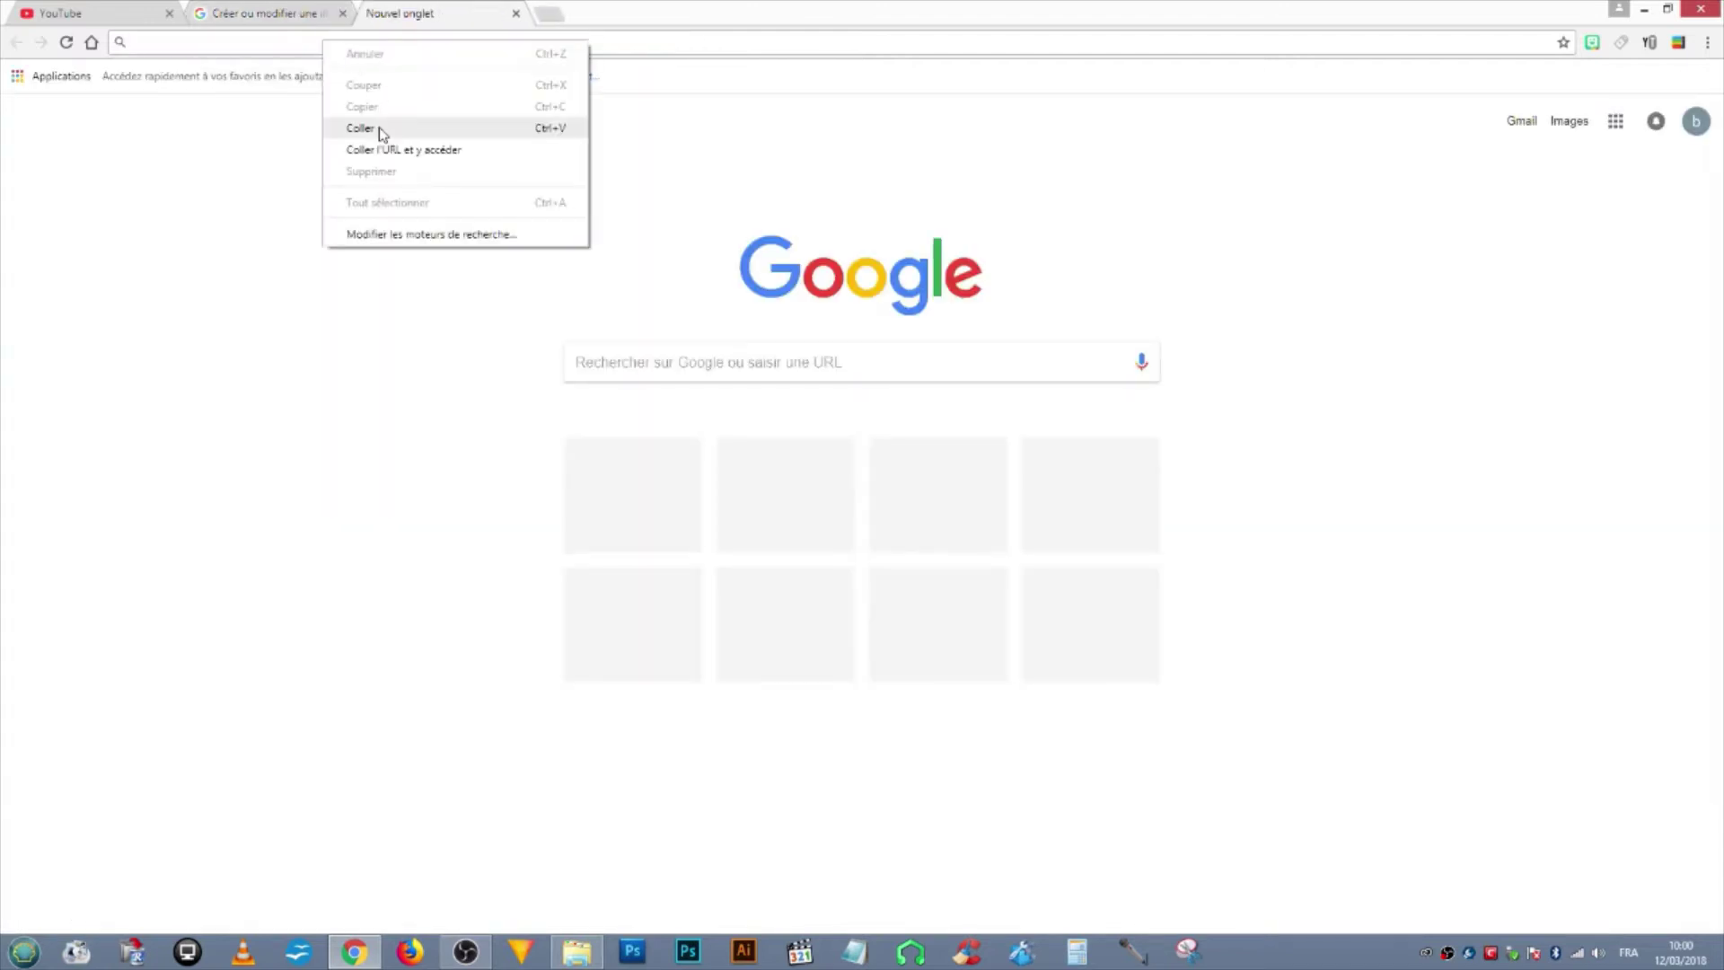
{"action": "left_click", "coordinate": [380, 130]}
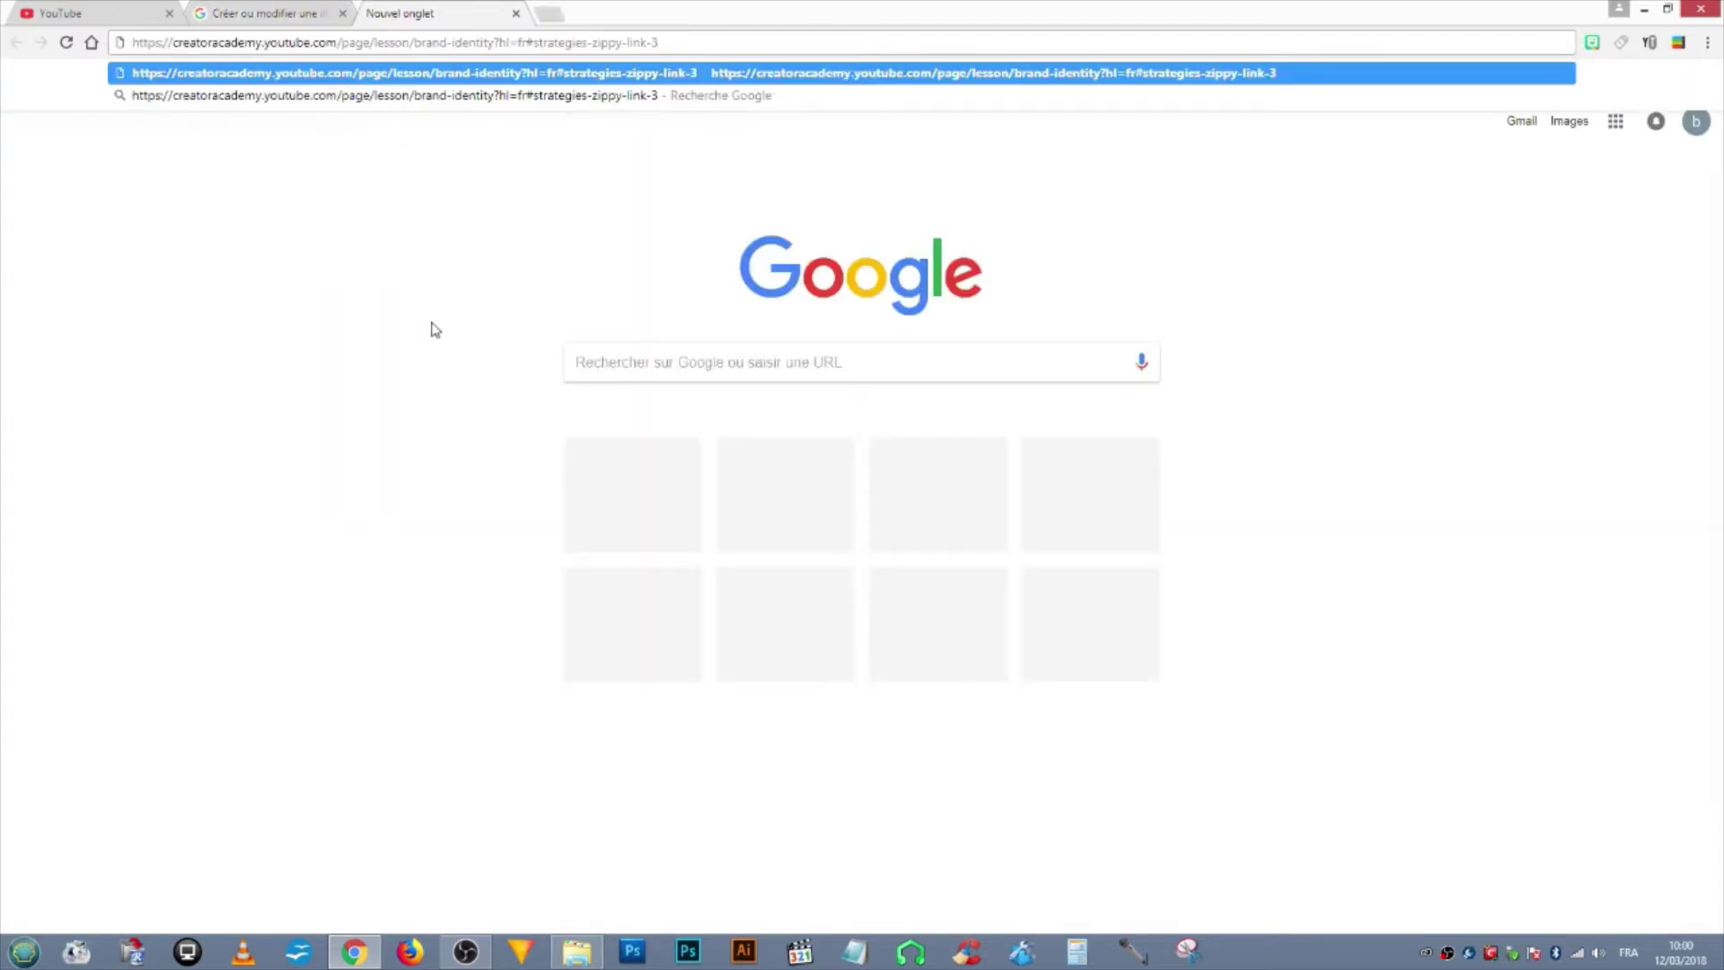
{"action": "key", "text": "Return"}
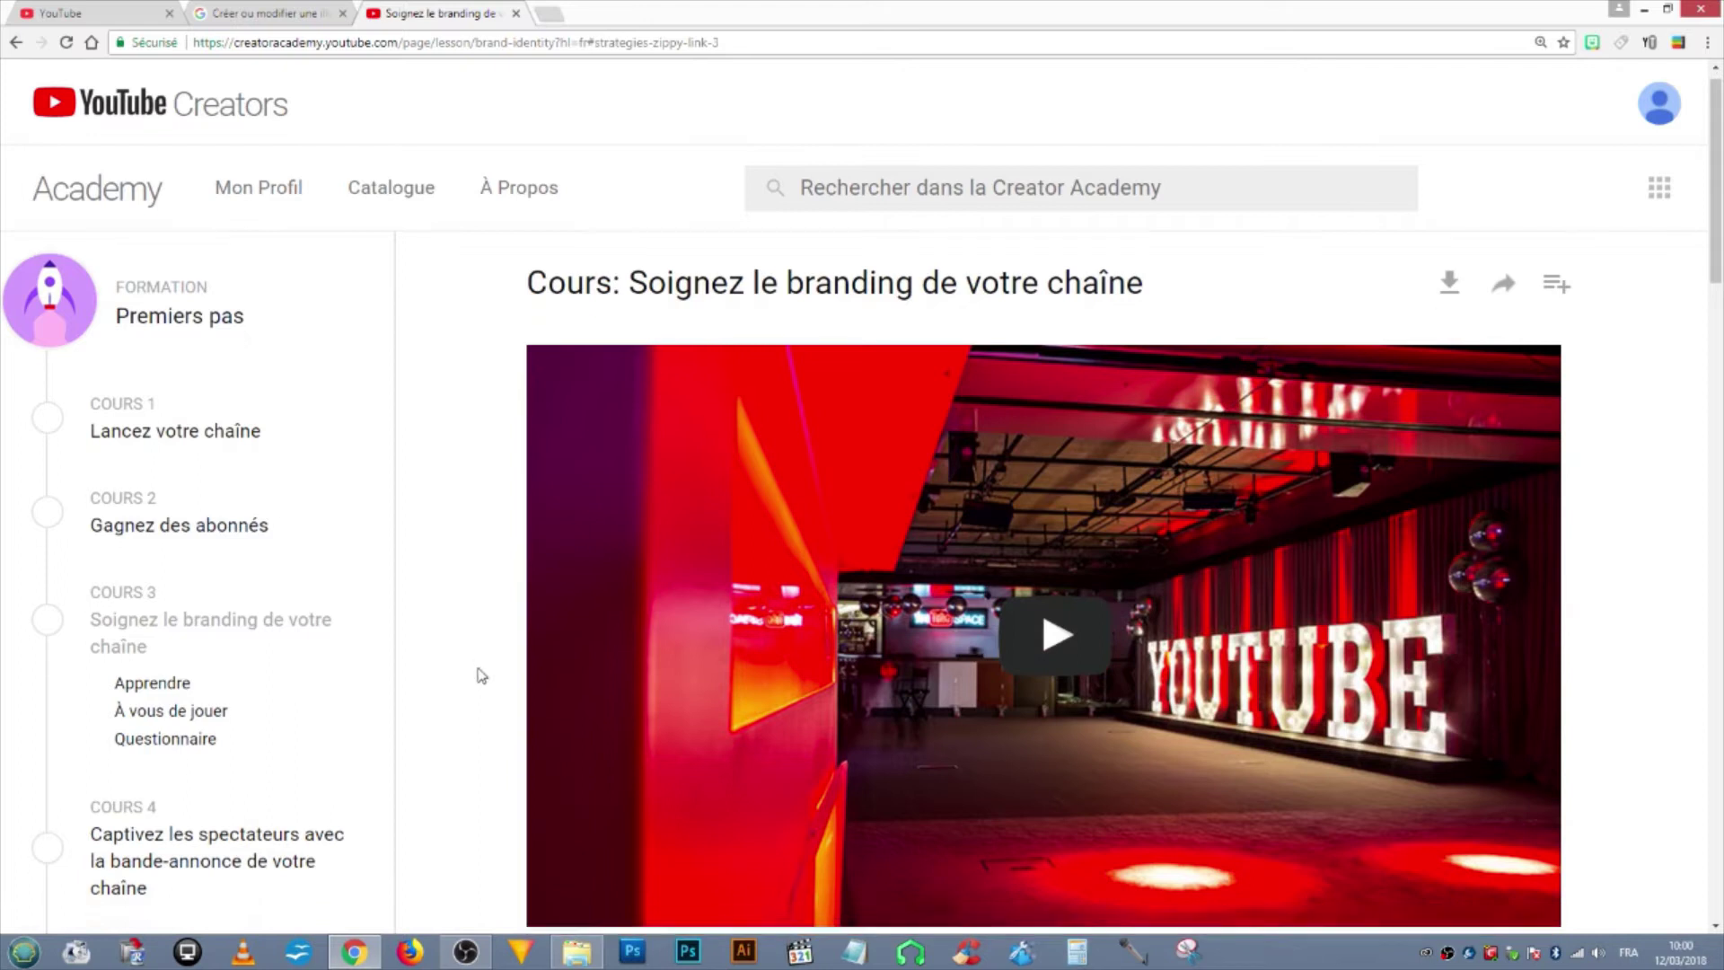
{"action": "scroll", "coordinate": [482, 677], "scroll_direction": "down", "scroll_amount": 3}
{"action": "scroll", "coordinate": [482, 676], "scroll_direction": "down", "scroll_amount": 1}
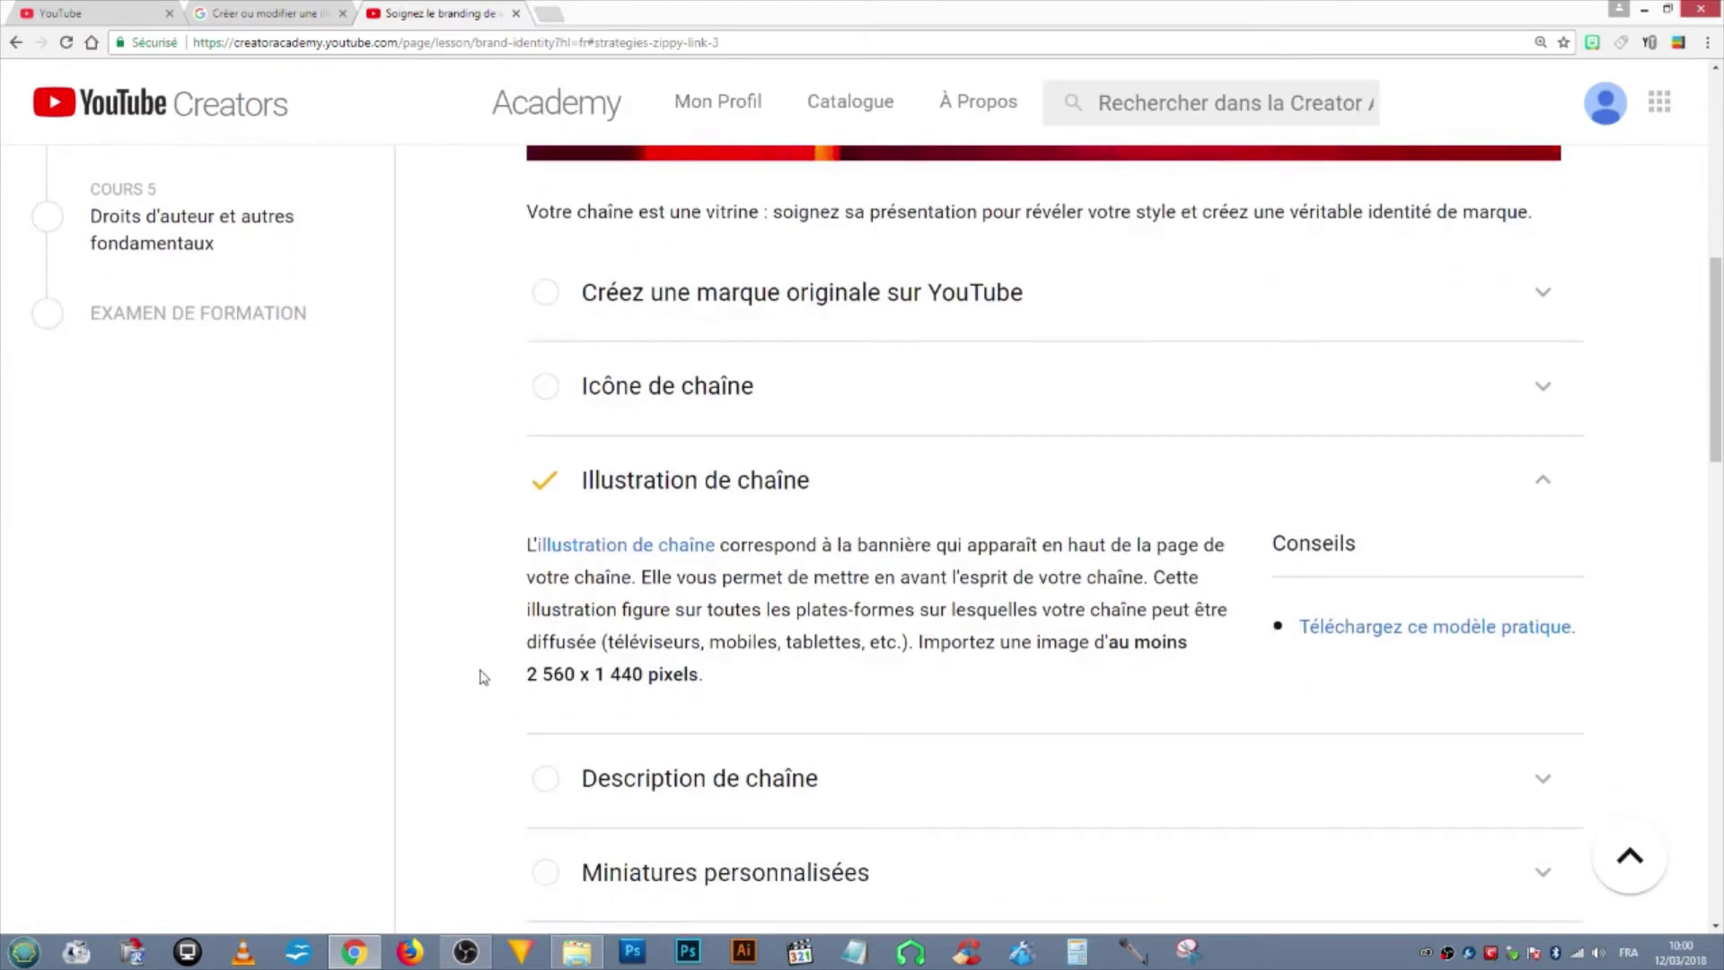
{"action": "left_click_drag", "start_coordinate": [529, 652], "coordinate": [678, 660]}
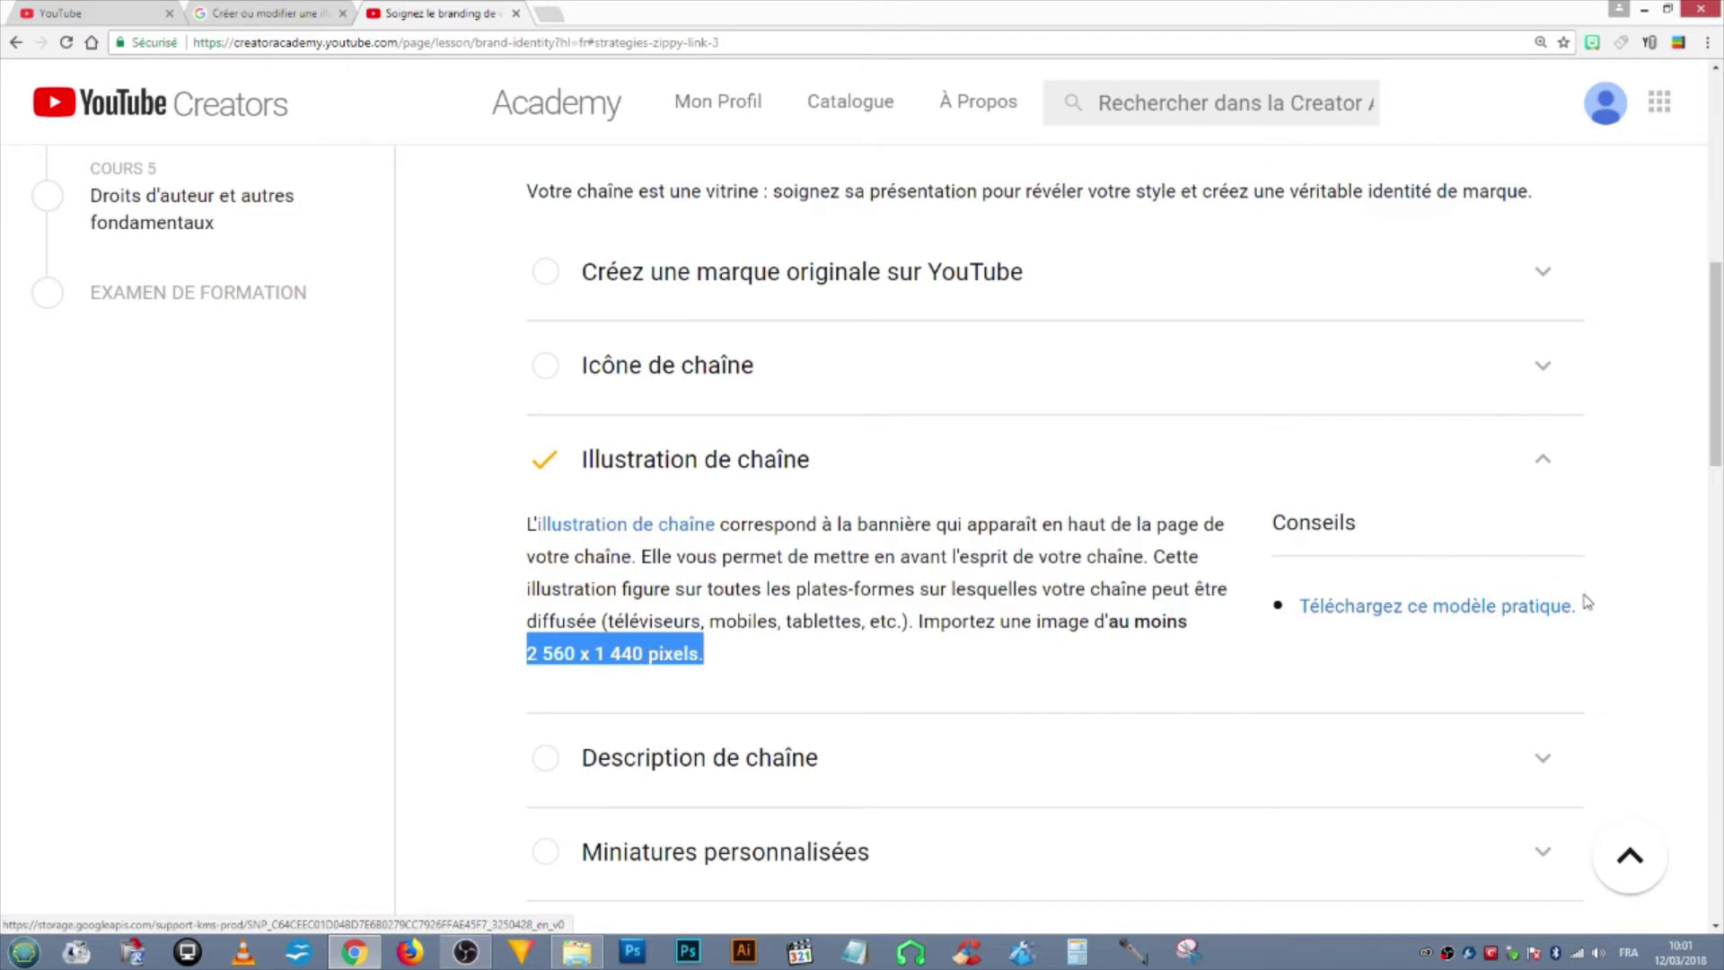
Open Channel Art Template (Fireworks).jpeg from drive D in Windows Photo Viewer.
{"action": "left_click", "coordinate": [590, 959]}
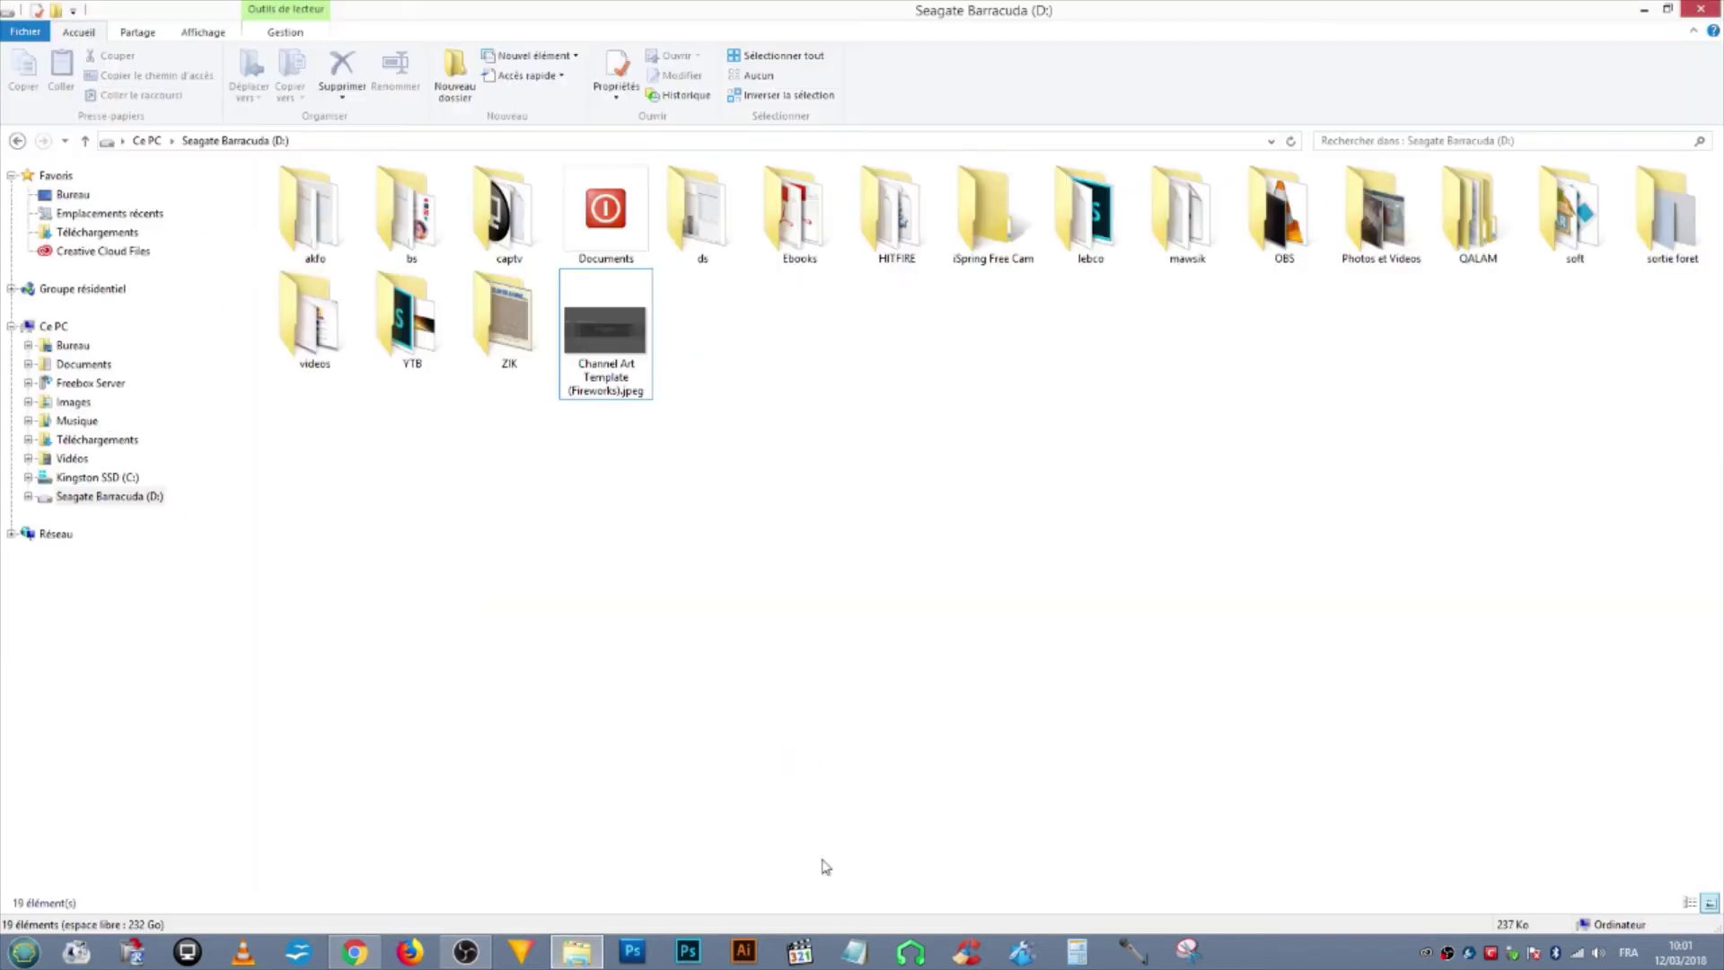
{"action": "left_click", "coordinate": [619, 348]}
{"action": "double_click", "coordinate": [620, 348]}
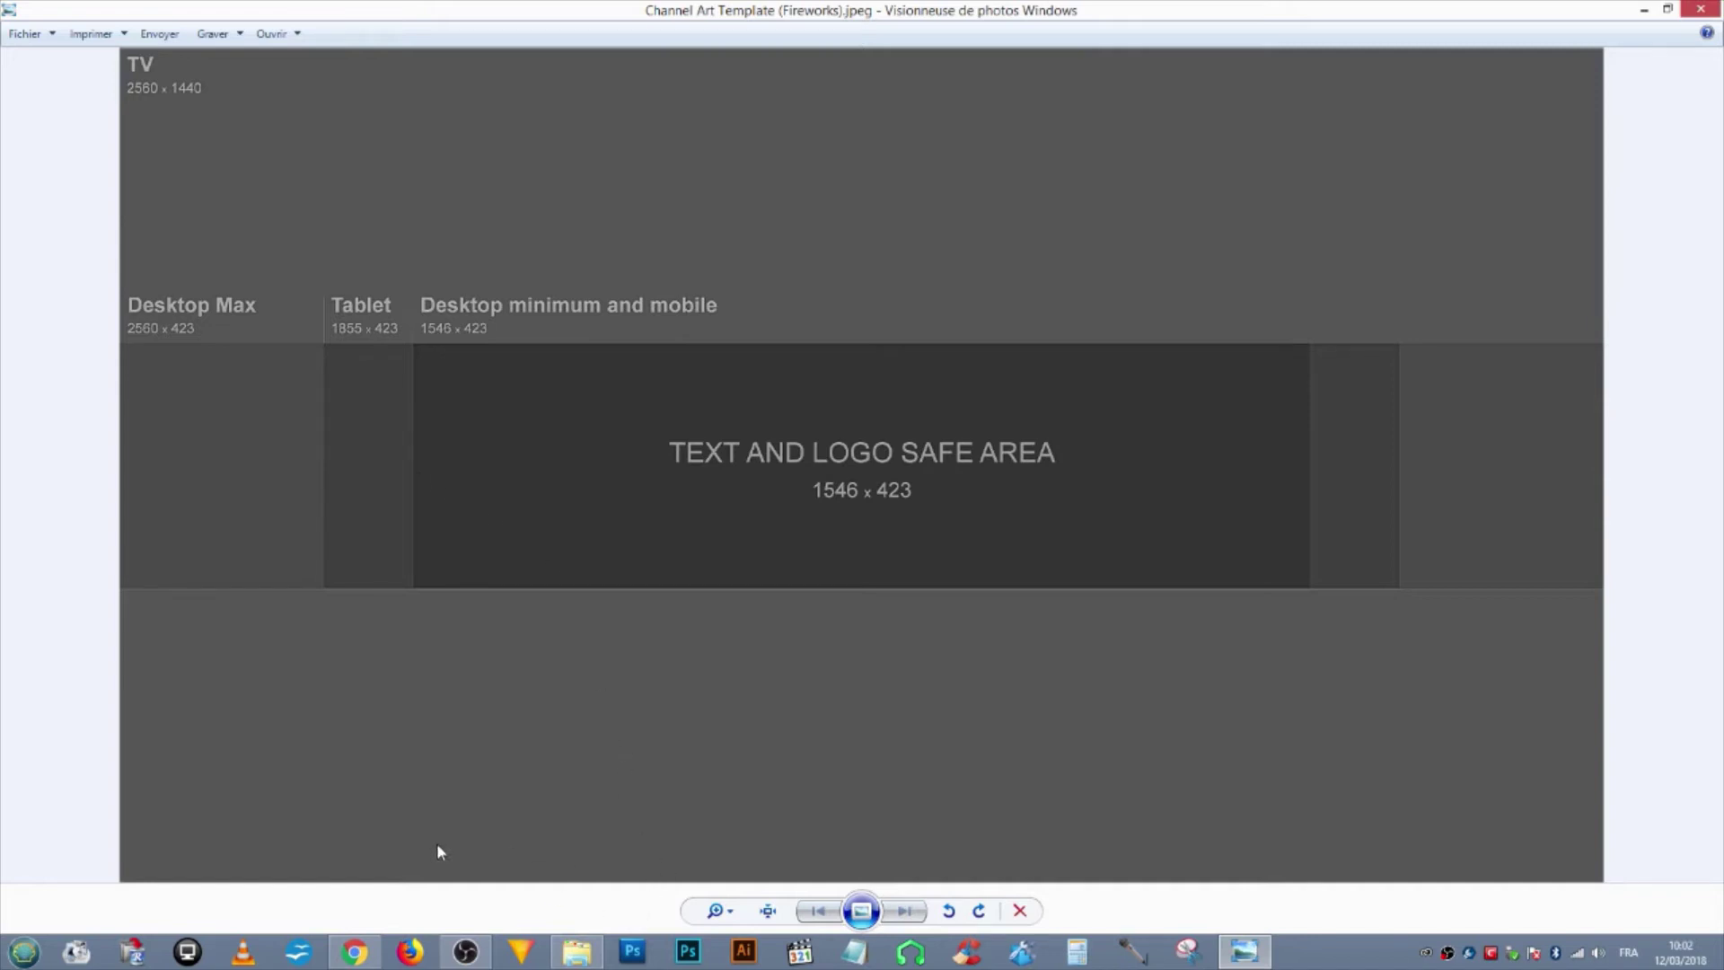
Launch Photoshop from the taskbar and bring the Chrome window forward.
{"action": "left_click", "coordinate": [691, 954]}
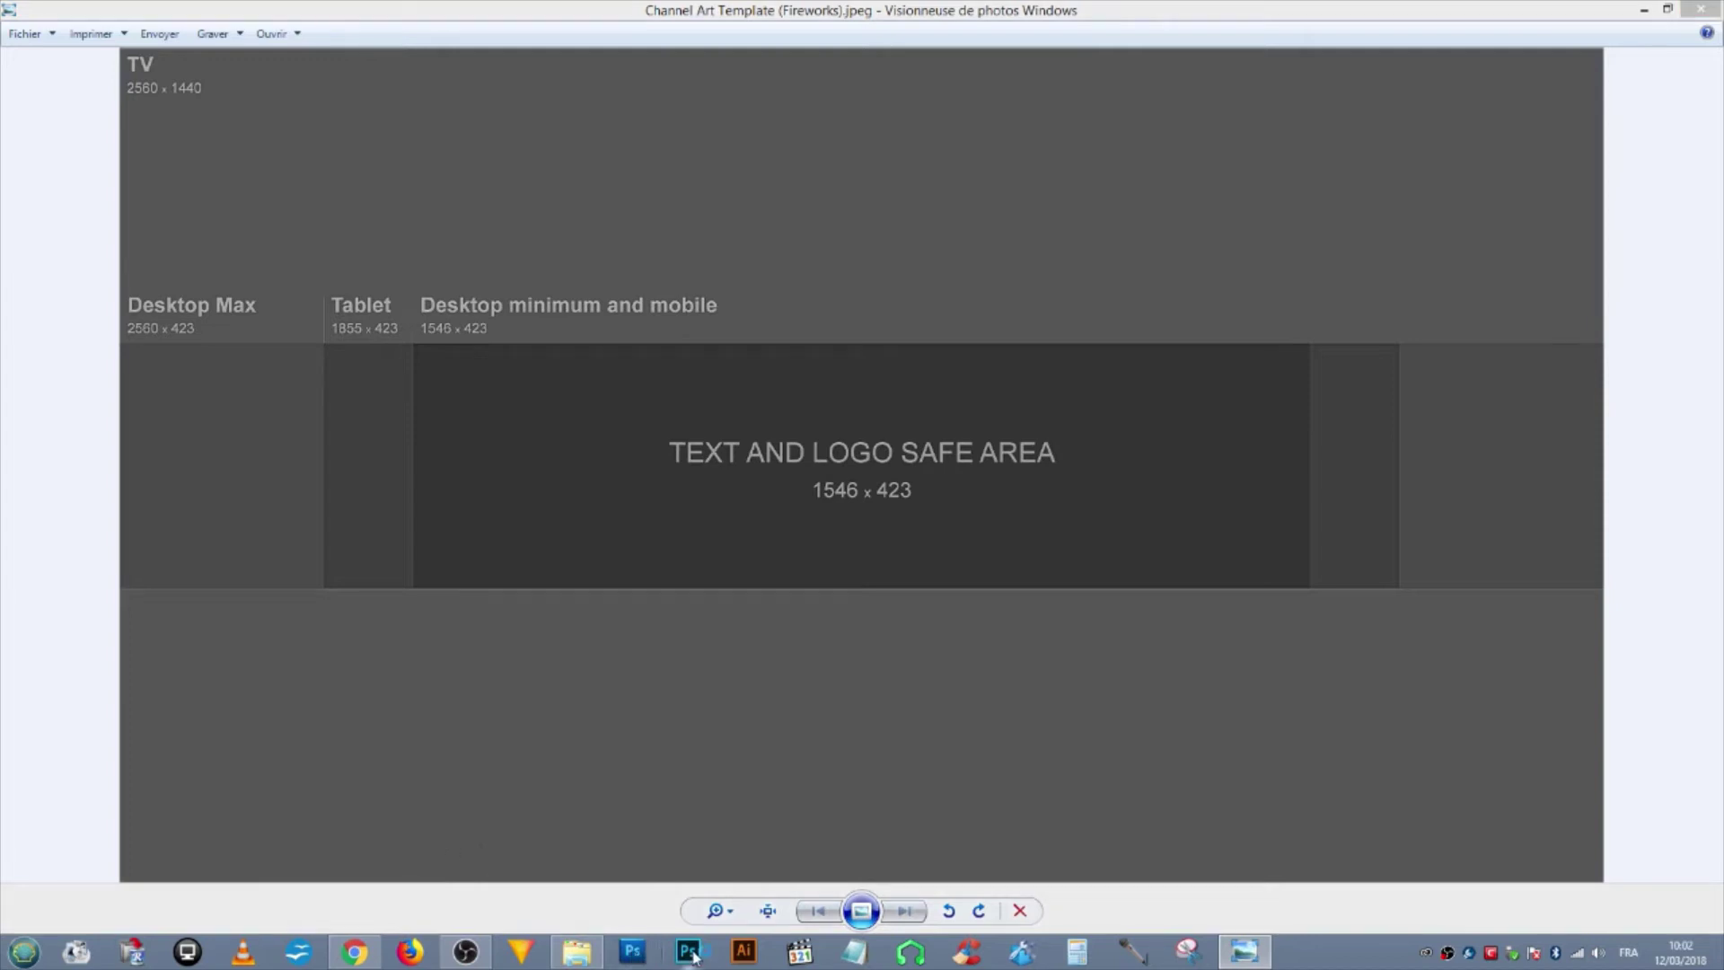
{"action": "left_click", "coordinate": [357, 953]}
{"action": "left_click", "coordinate": [63, 14]}
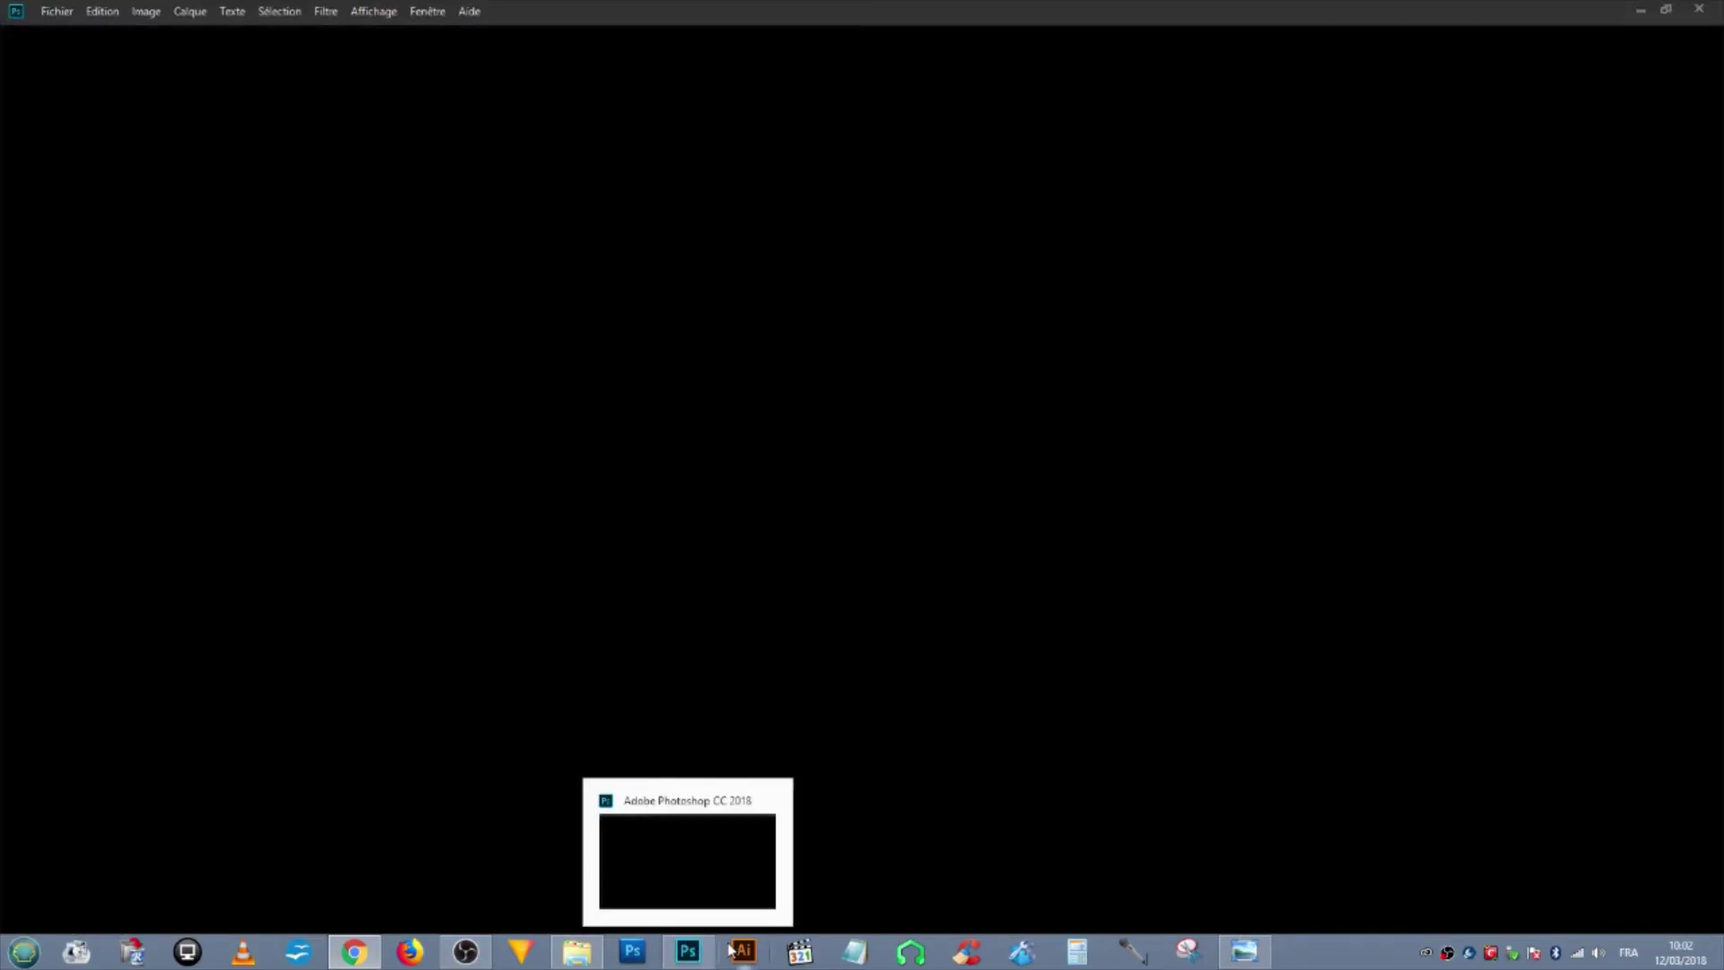
Start renaming the template file in Explorer, cancel to keep its name, and return to Photoshop's home screen.
{"action": "left_click", "coordinate": [576, 951]}
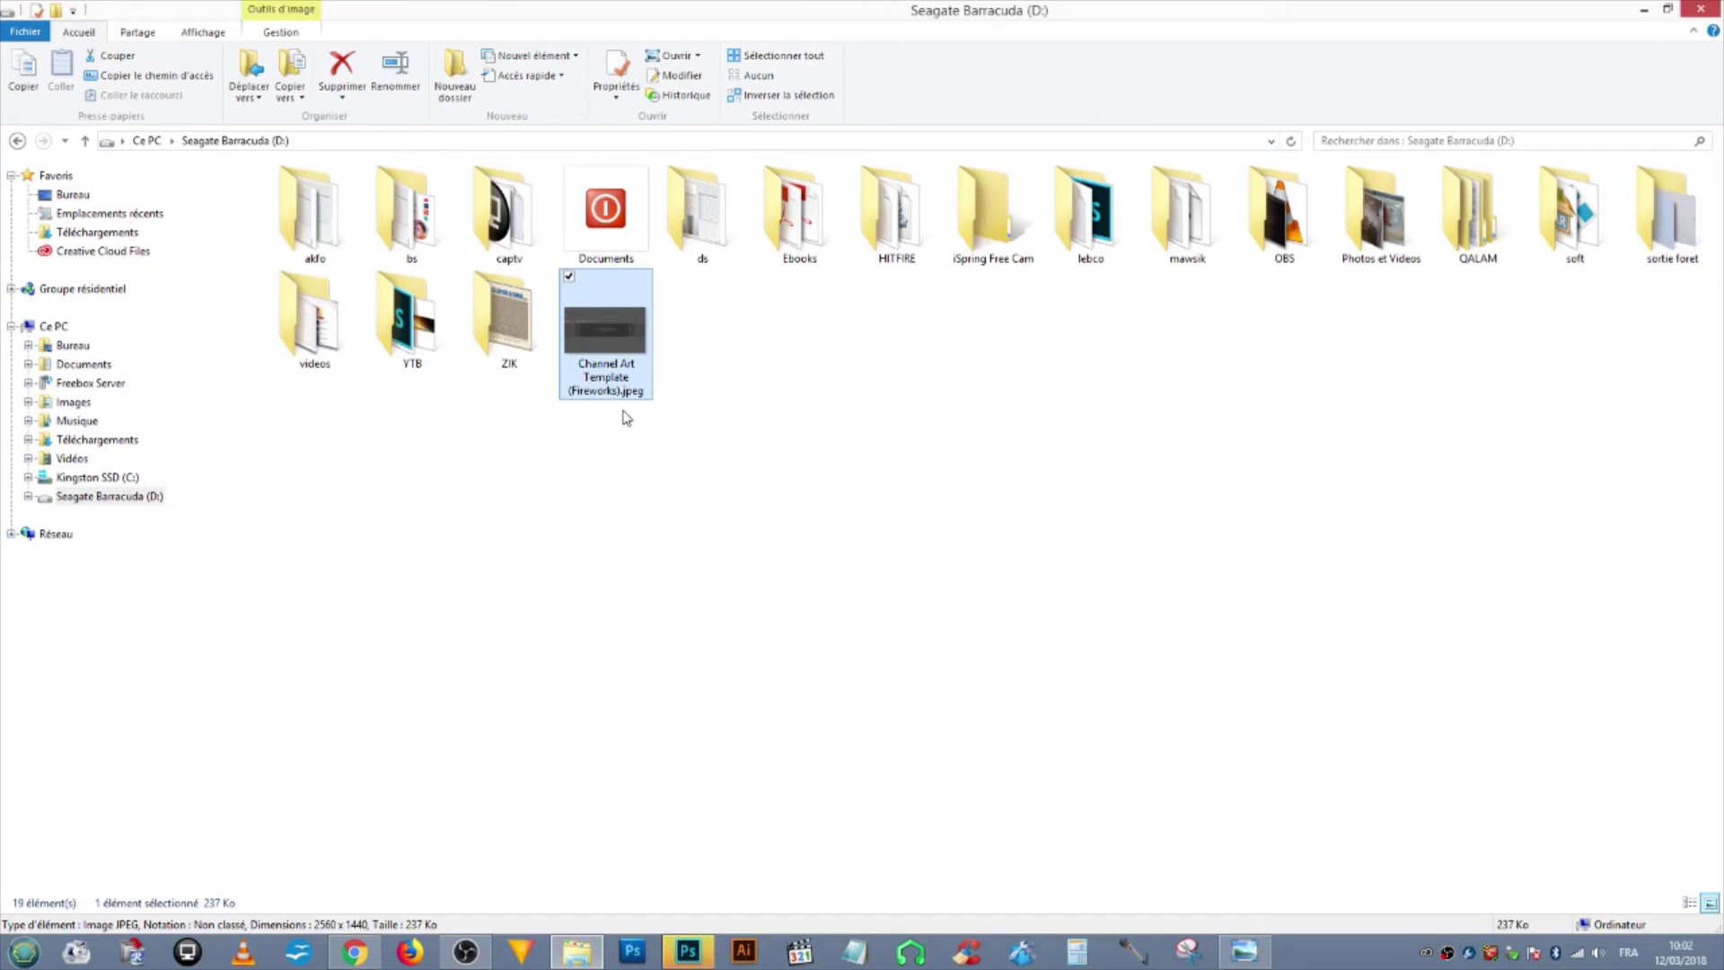
{"action": "right_click", "coordinate": [568, 382]}
{"action": "key", "text": "m"}
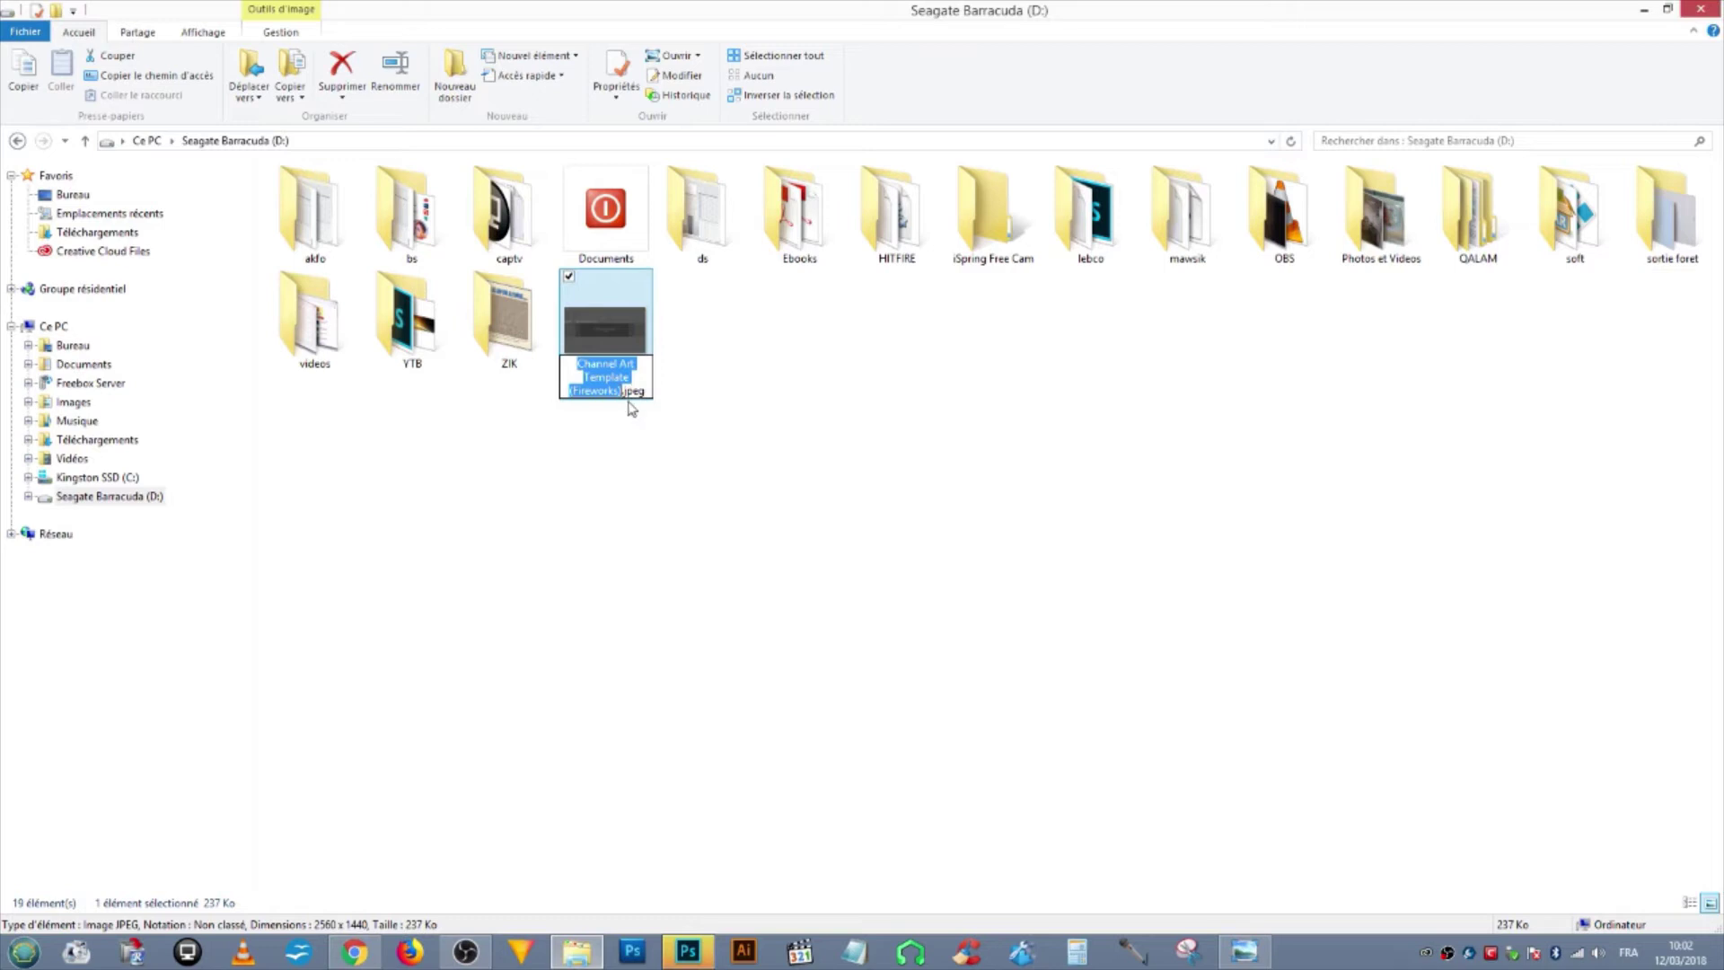
{"action": "left_click", "coordinate": [655, 455]}
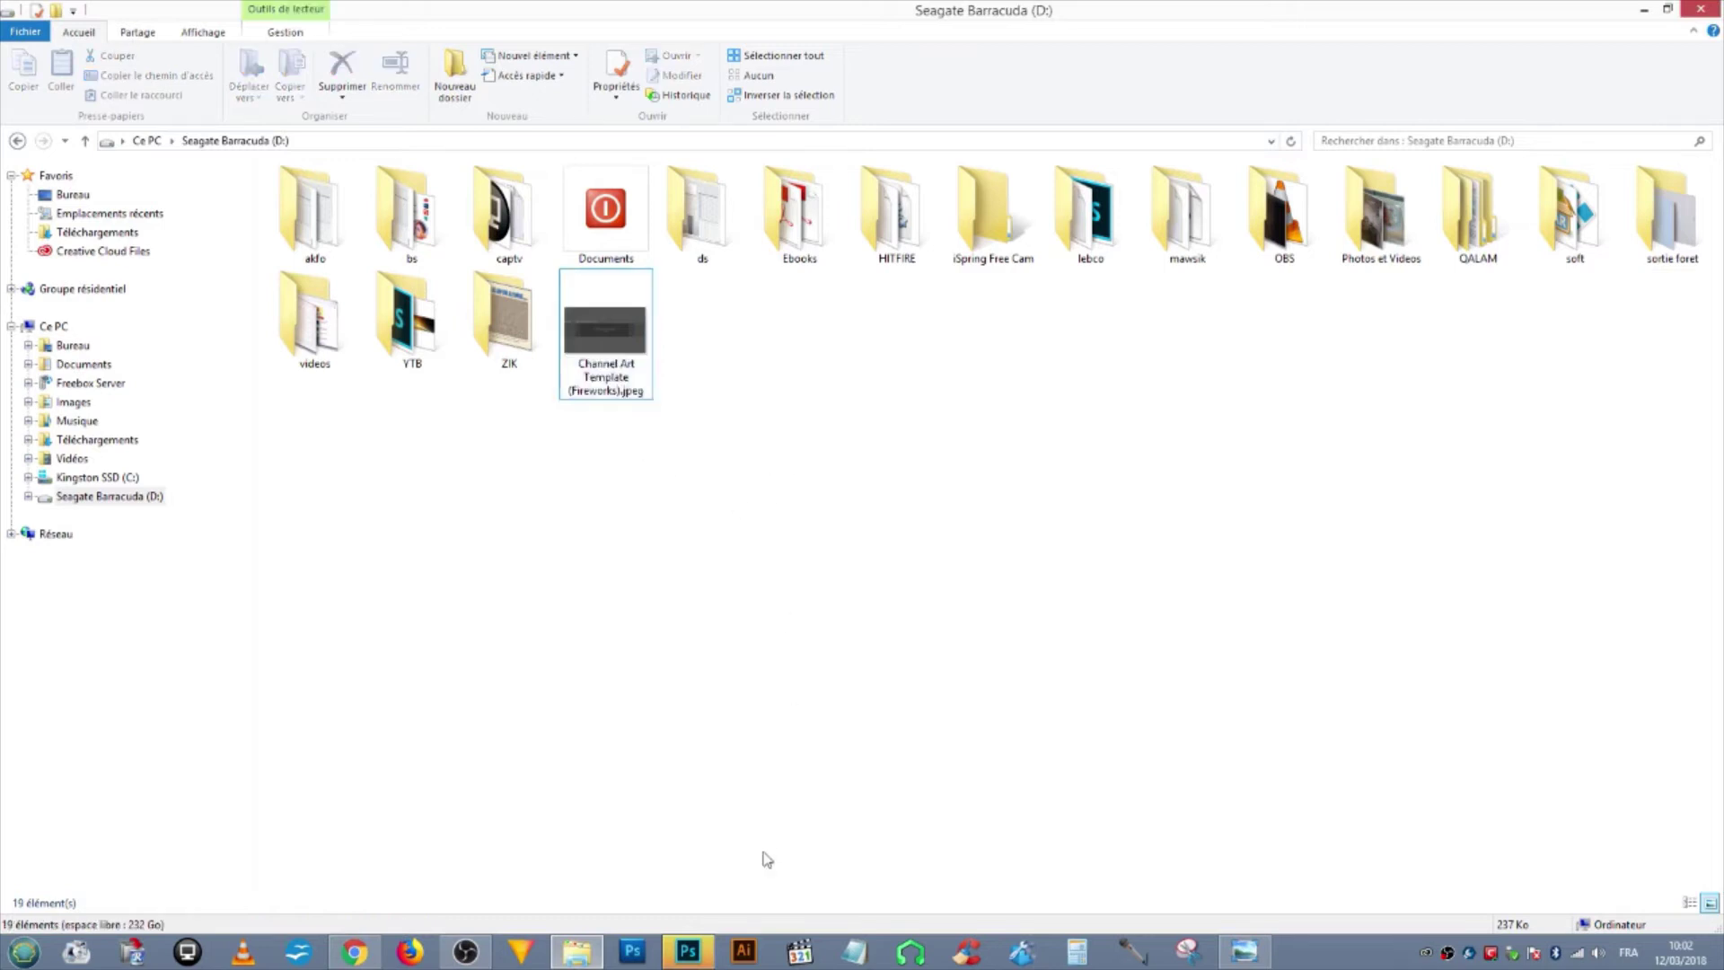
{"action": "left_click", "coordinate": [706, 956]}
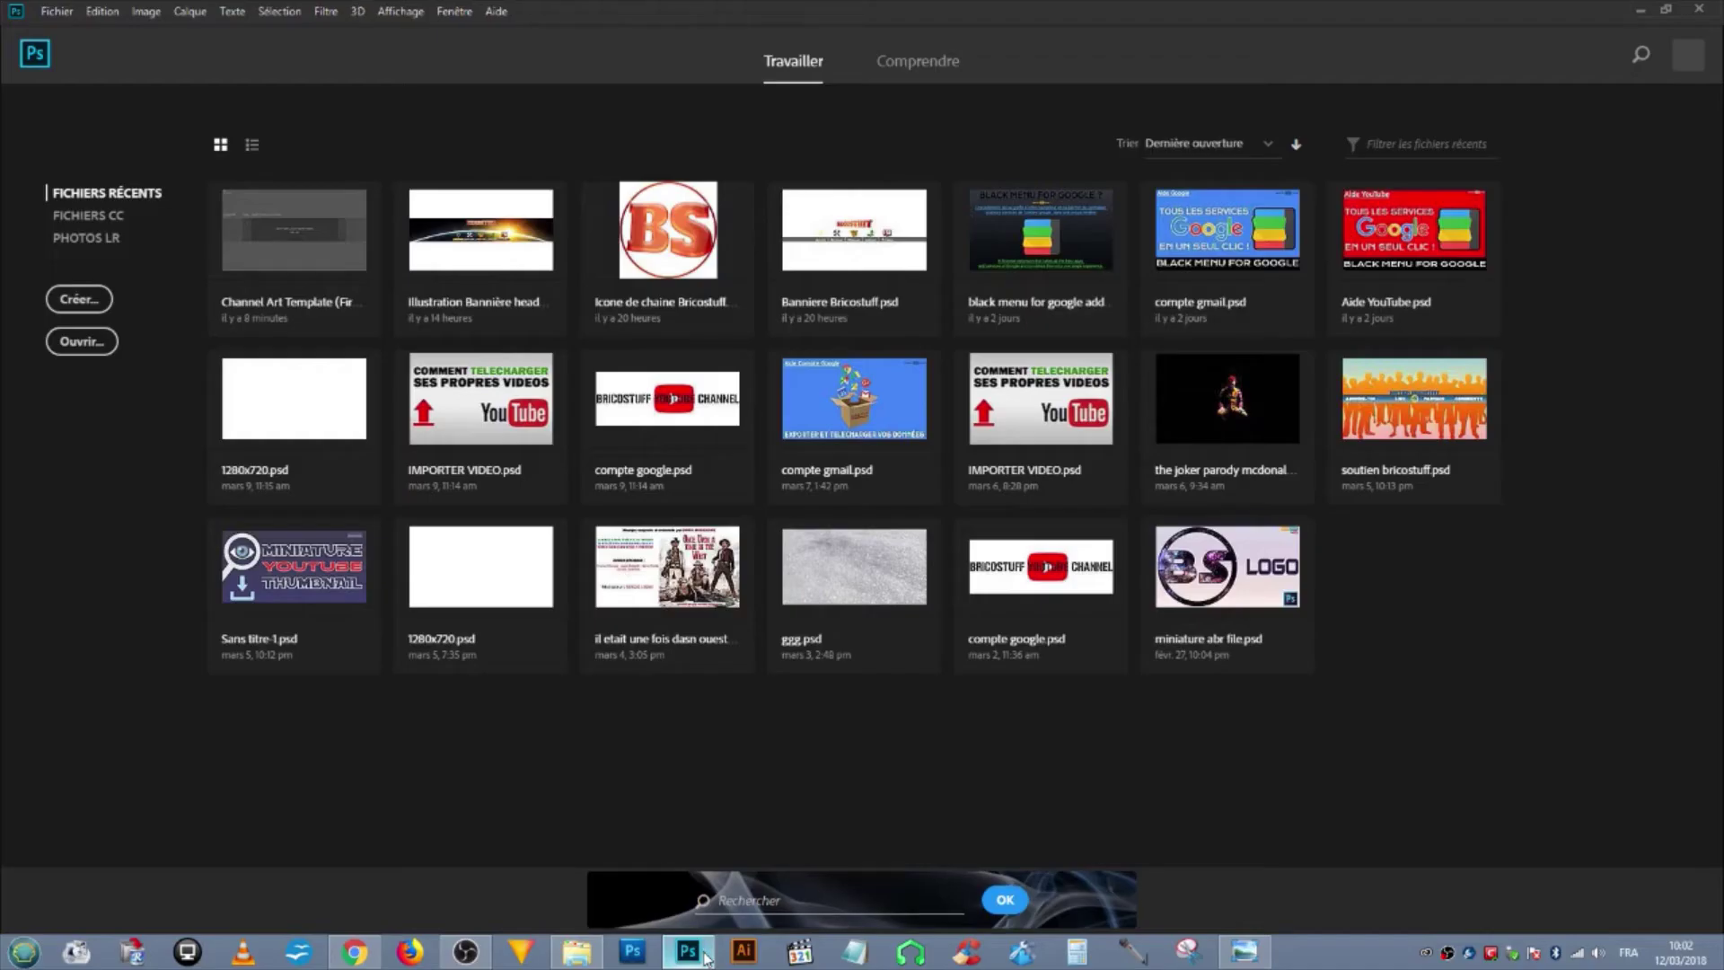
Open the recent Channel Art Template file and add two empty layers above it.
{"action": "left_click", "coordinate": [299, 234]}
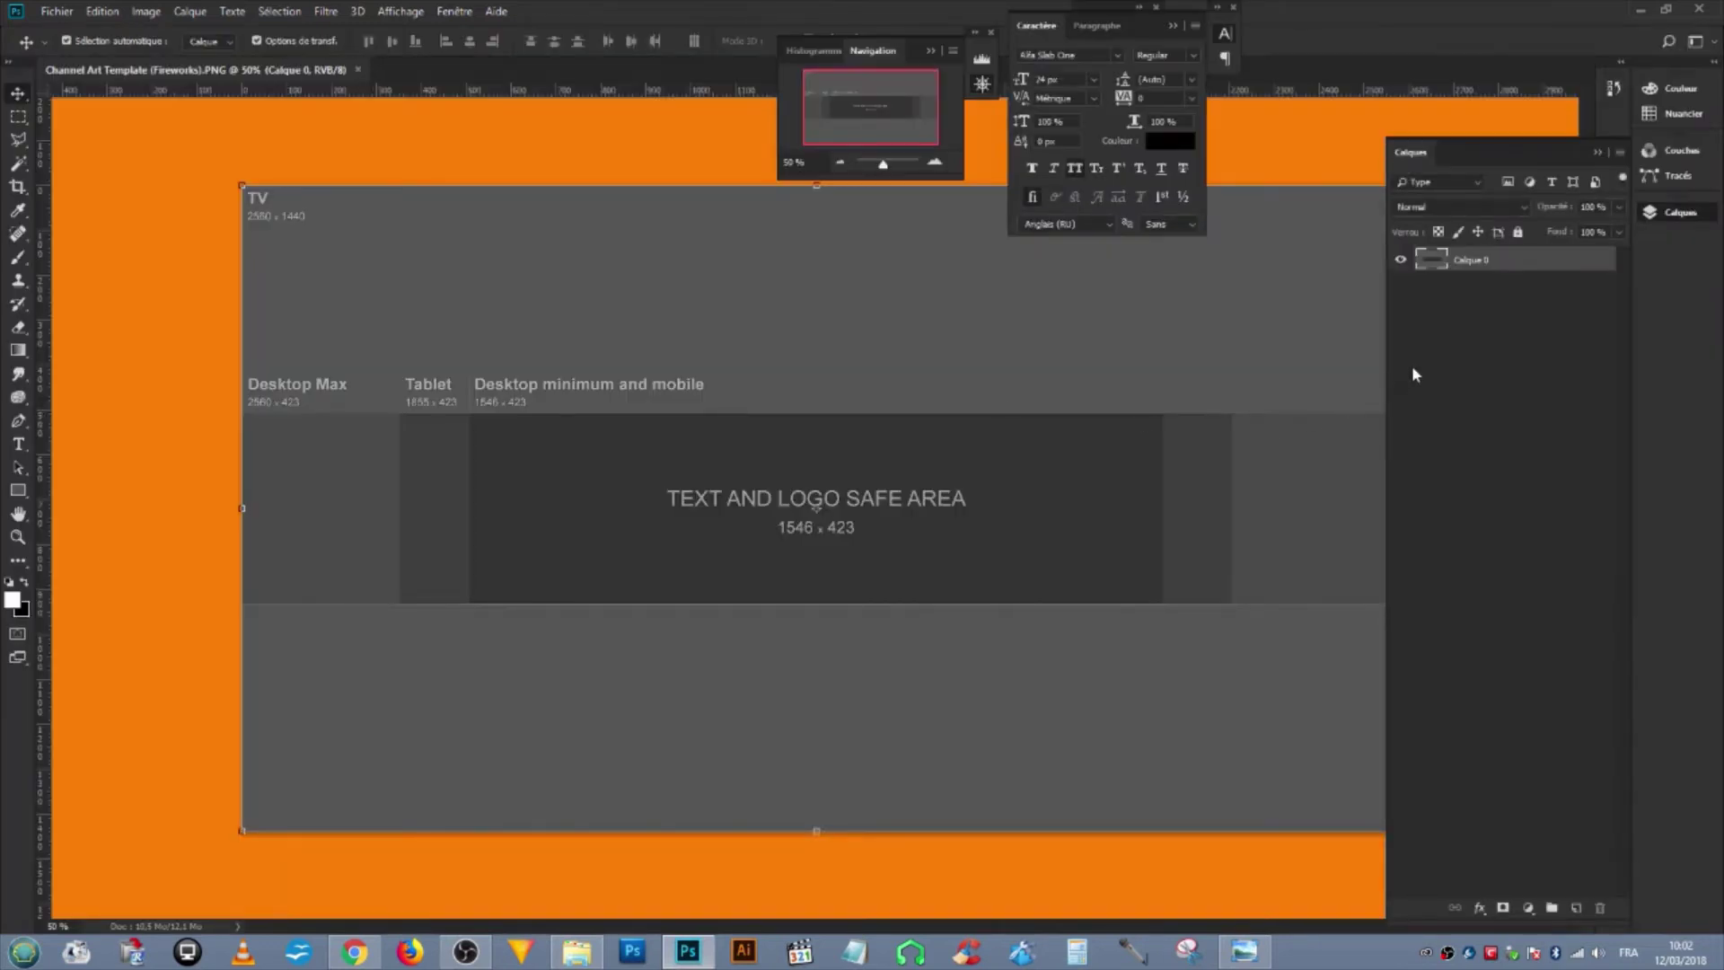
{"action": "left_click", "coordinate": [1575, 907]}
{"action": "left_click", "coordinate": [1576, 906]}
{"action": "left_click", "coordinate": [1576, 907]}
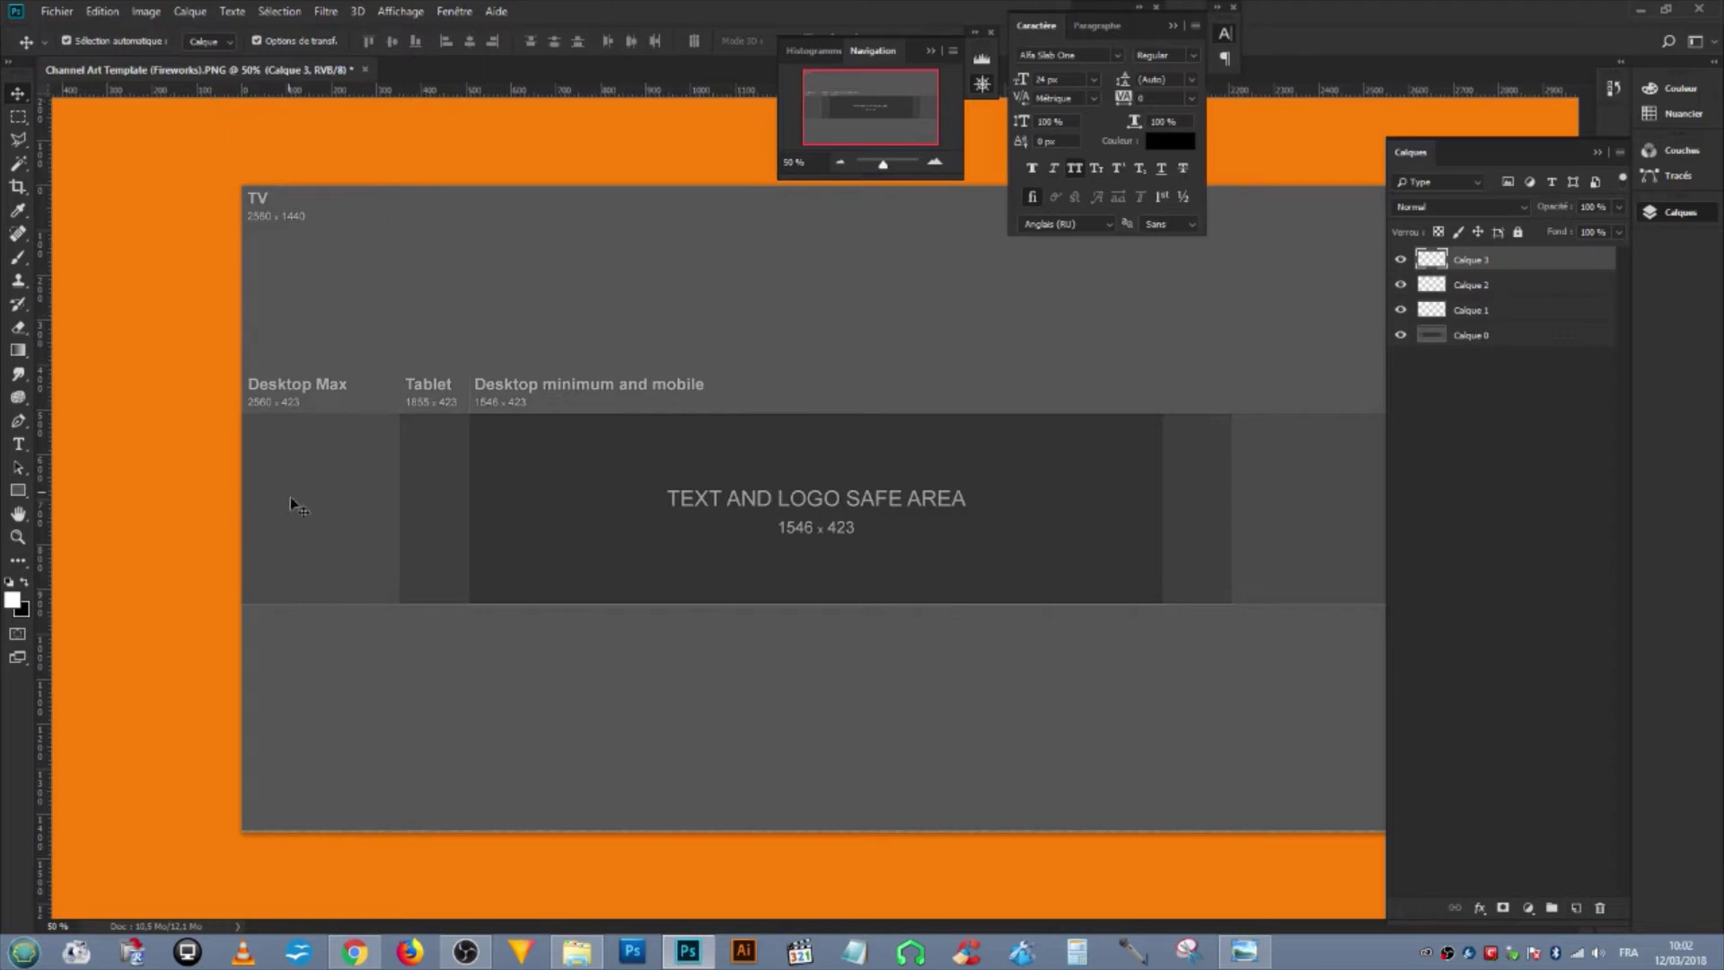
Place horizontal guides at the safe-area edges and vertical guides at the banner's sides.
{"action": "mouse_move", "coordinate": [323, 90]}
{"action": "left_mouse_down"}
{"action": "mouse_move", "coordinate": [480, 470]}
{"action": "mouse_move", "coordinate": [574, 410]}
{"action": "left_mouse_up"}
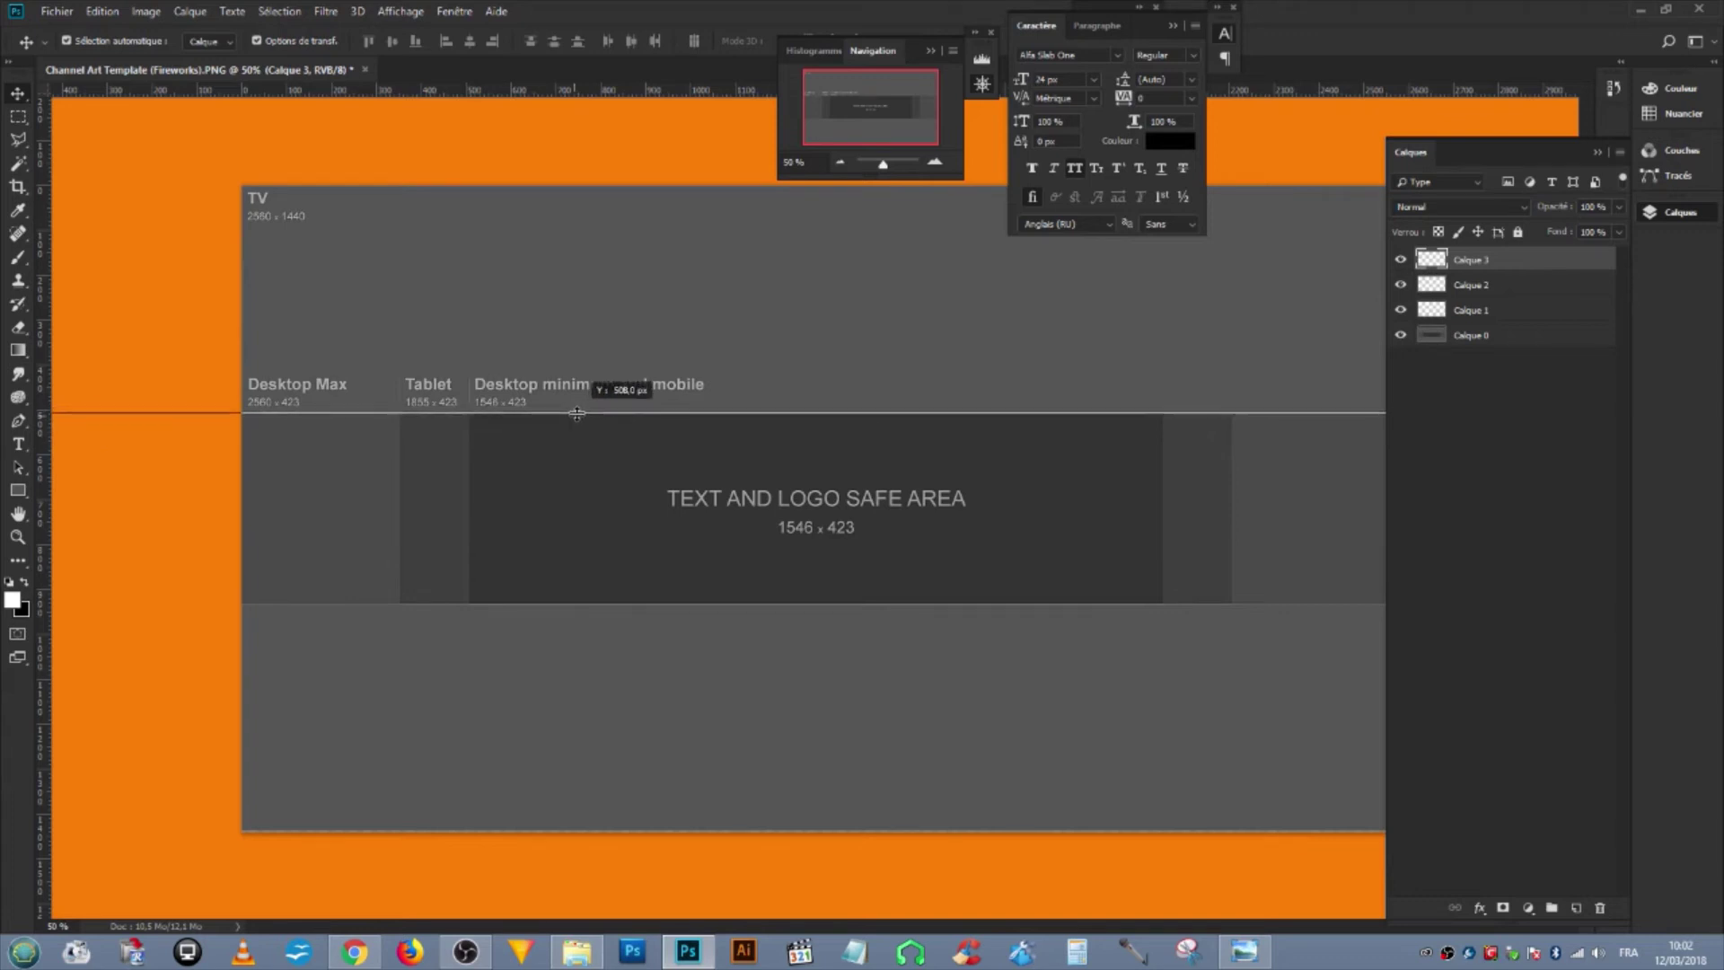
{"action": "left_click_drag", "start_coordinate": [574, 415], "coordinate": [573, 414]}
{"action": "left_click_drag", "start_coordinate": [541, 91], "coordinate": [542, 607]}
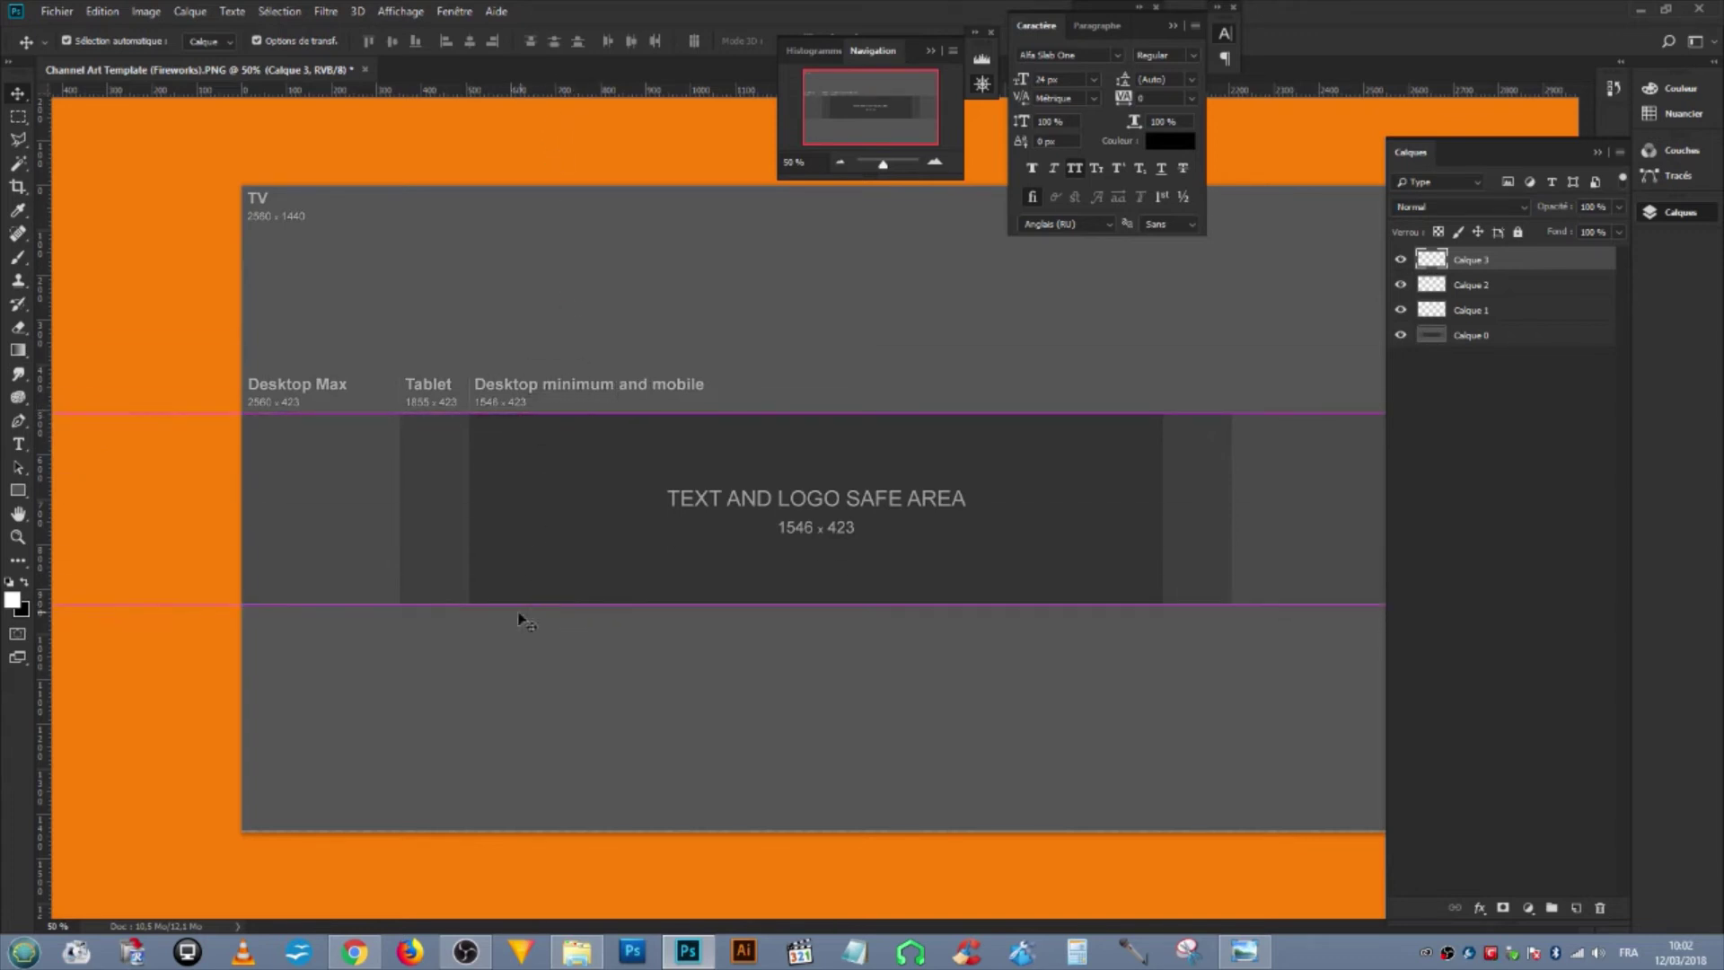
{"action": "scroll", "coordinate": [520, 616], "scroll_direction": "up", "scroll_amount": 3}
{"action": "scroll", "coordinate": [413, 665], "scroll_direction": "down", "scroll_amount": 3}
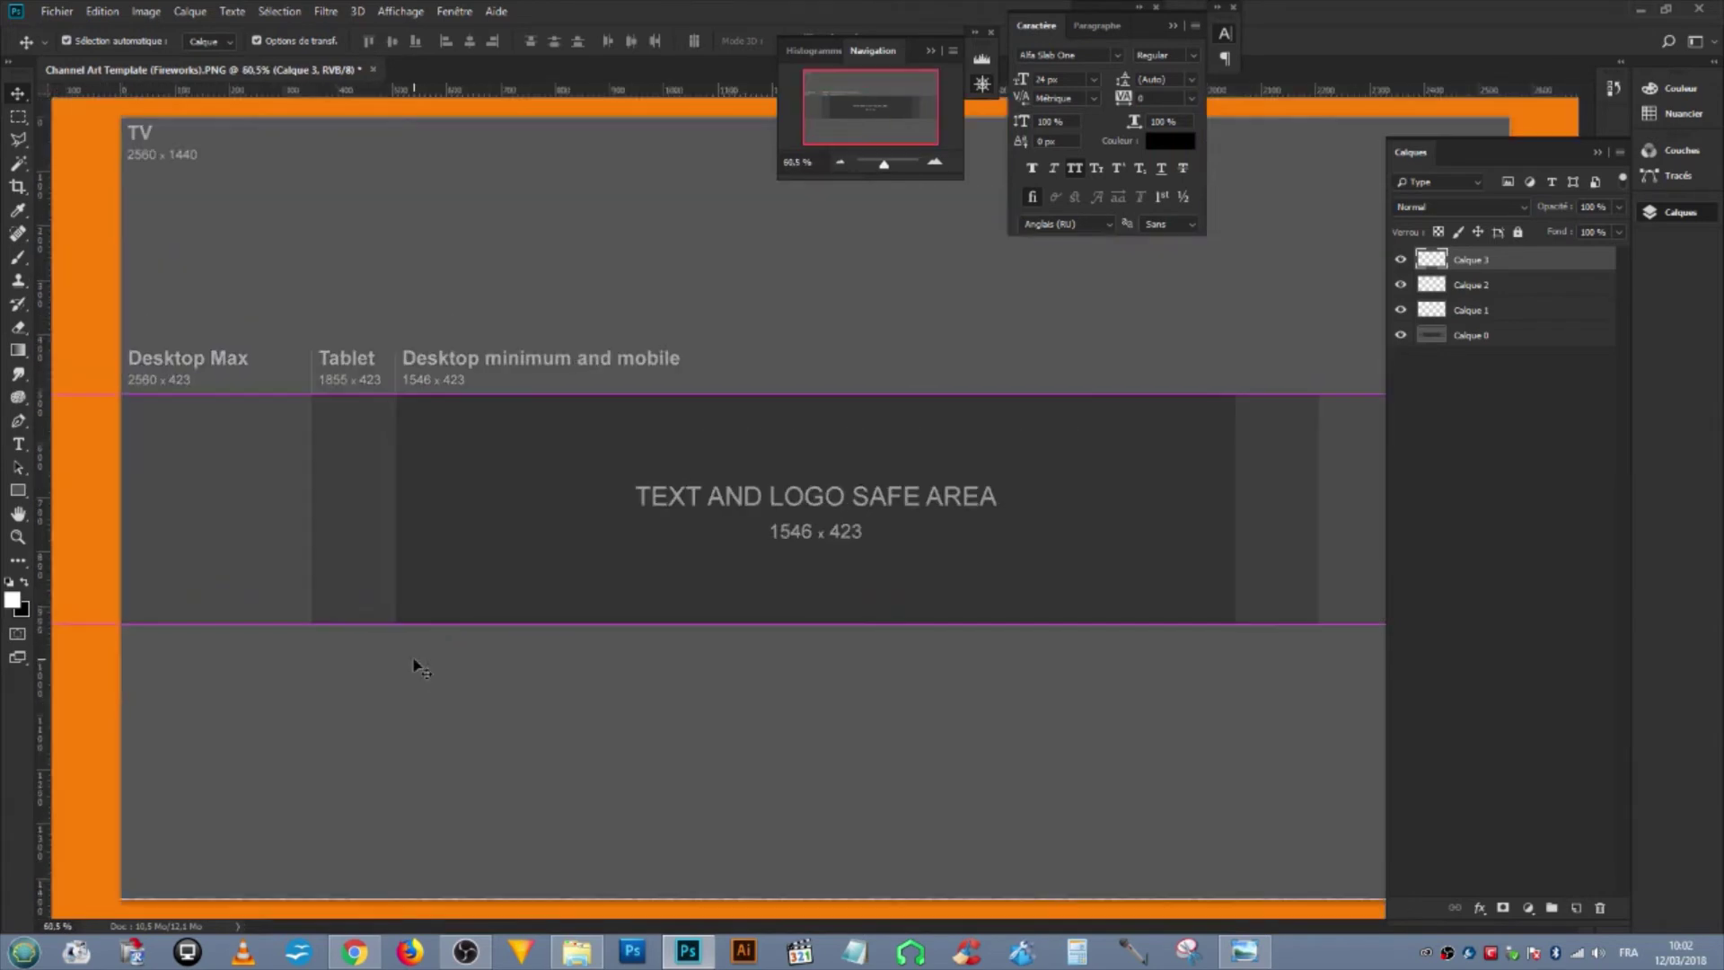
{"action": "scroll", "coordinate": [413, 664], "scroll_direction": "down", "scroll_amount": 2}
{"action": "left_click_drag", "start_coordinate": [43, 463], "coordinate": [293, 493]}
{"action": "mouse_move", "coordinate": [43, 456]}
{"action": "left_mouse_down"}
{"action": "mouse_move", "coordinate": [1160, 641]}
{"action": "mouse_move", "coordinate": [1337, 638]}
{"action": "left_mouse_up"}
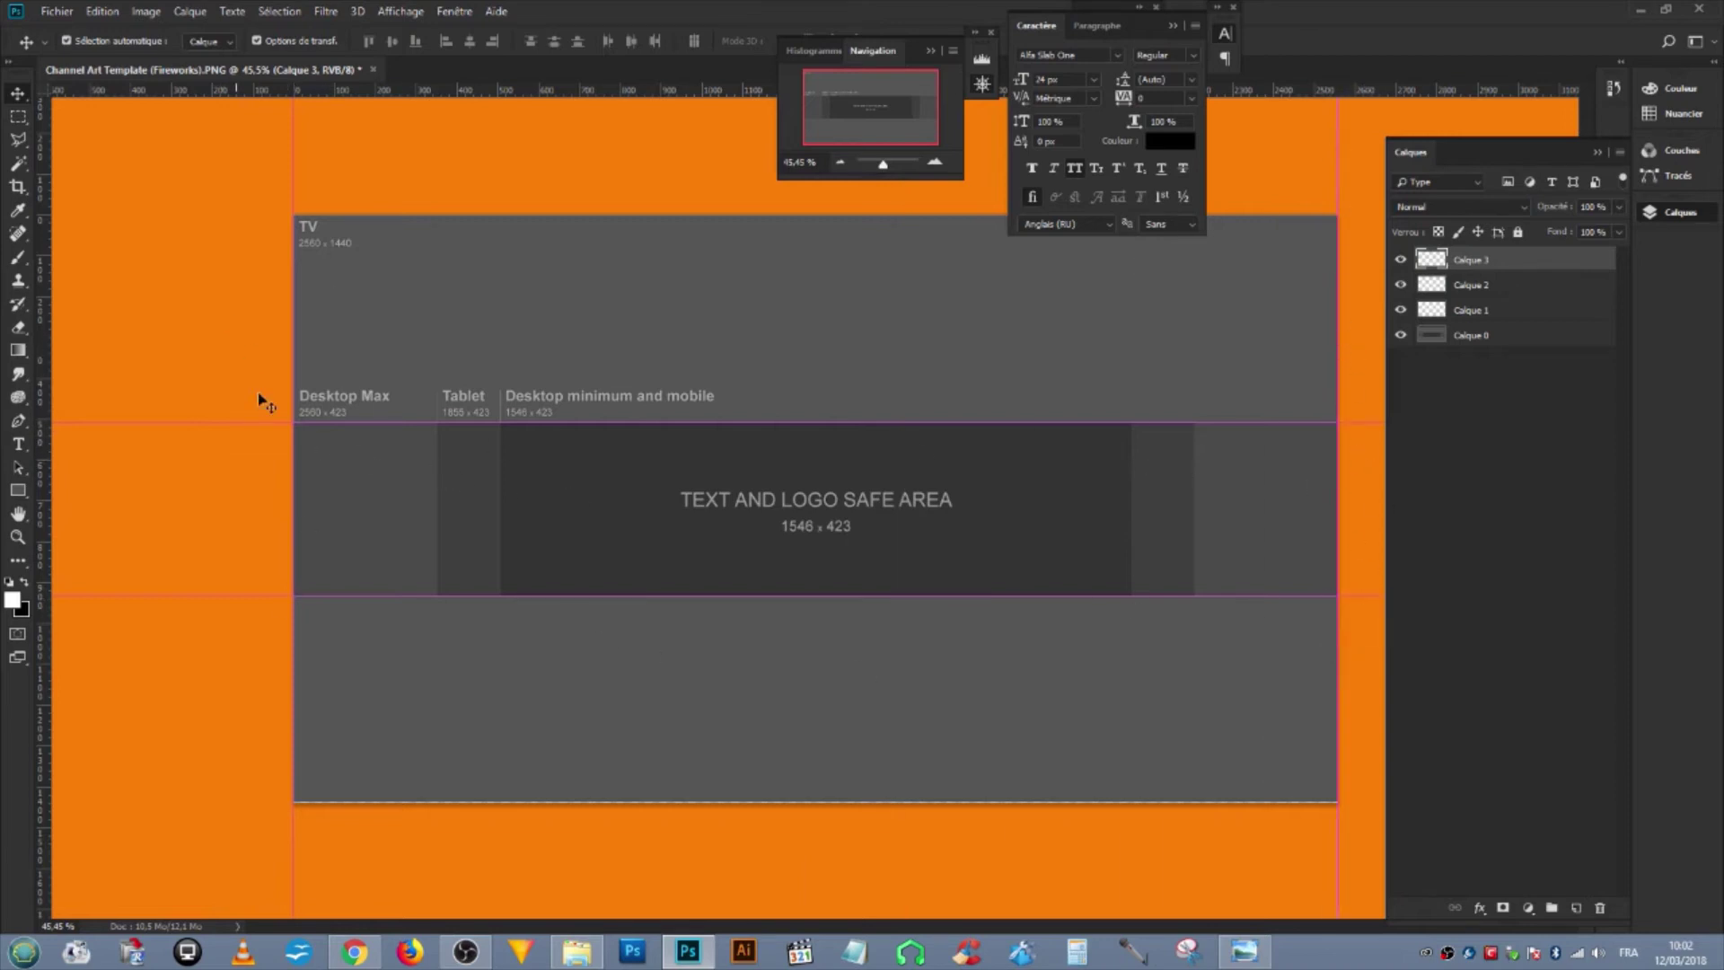
{"action": "key", "text": "ctrl+plus"}
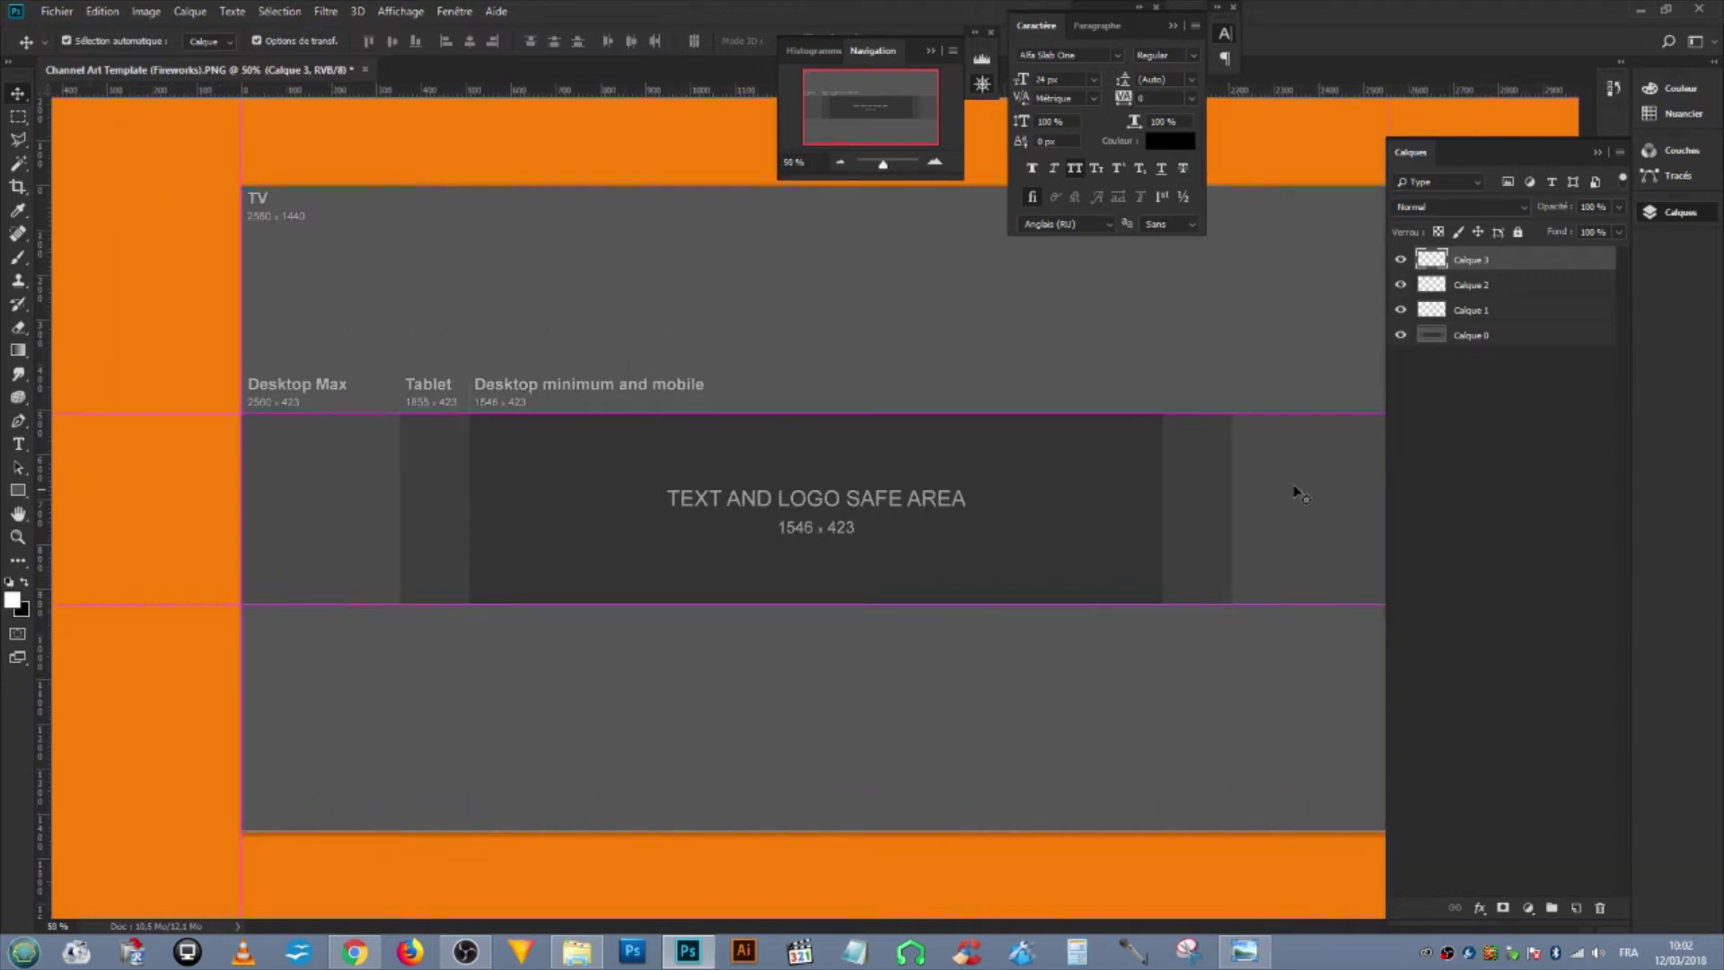
Fill Calque 1 with the white foreground colour using Edition > Remplir.
{"action": "left_click", "coordinate": [1474, 314]}
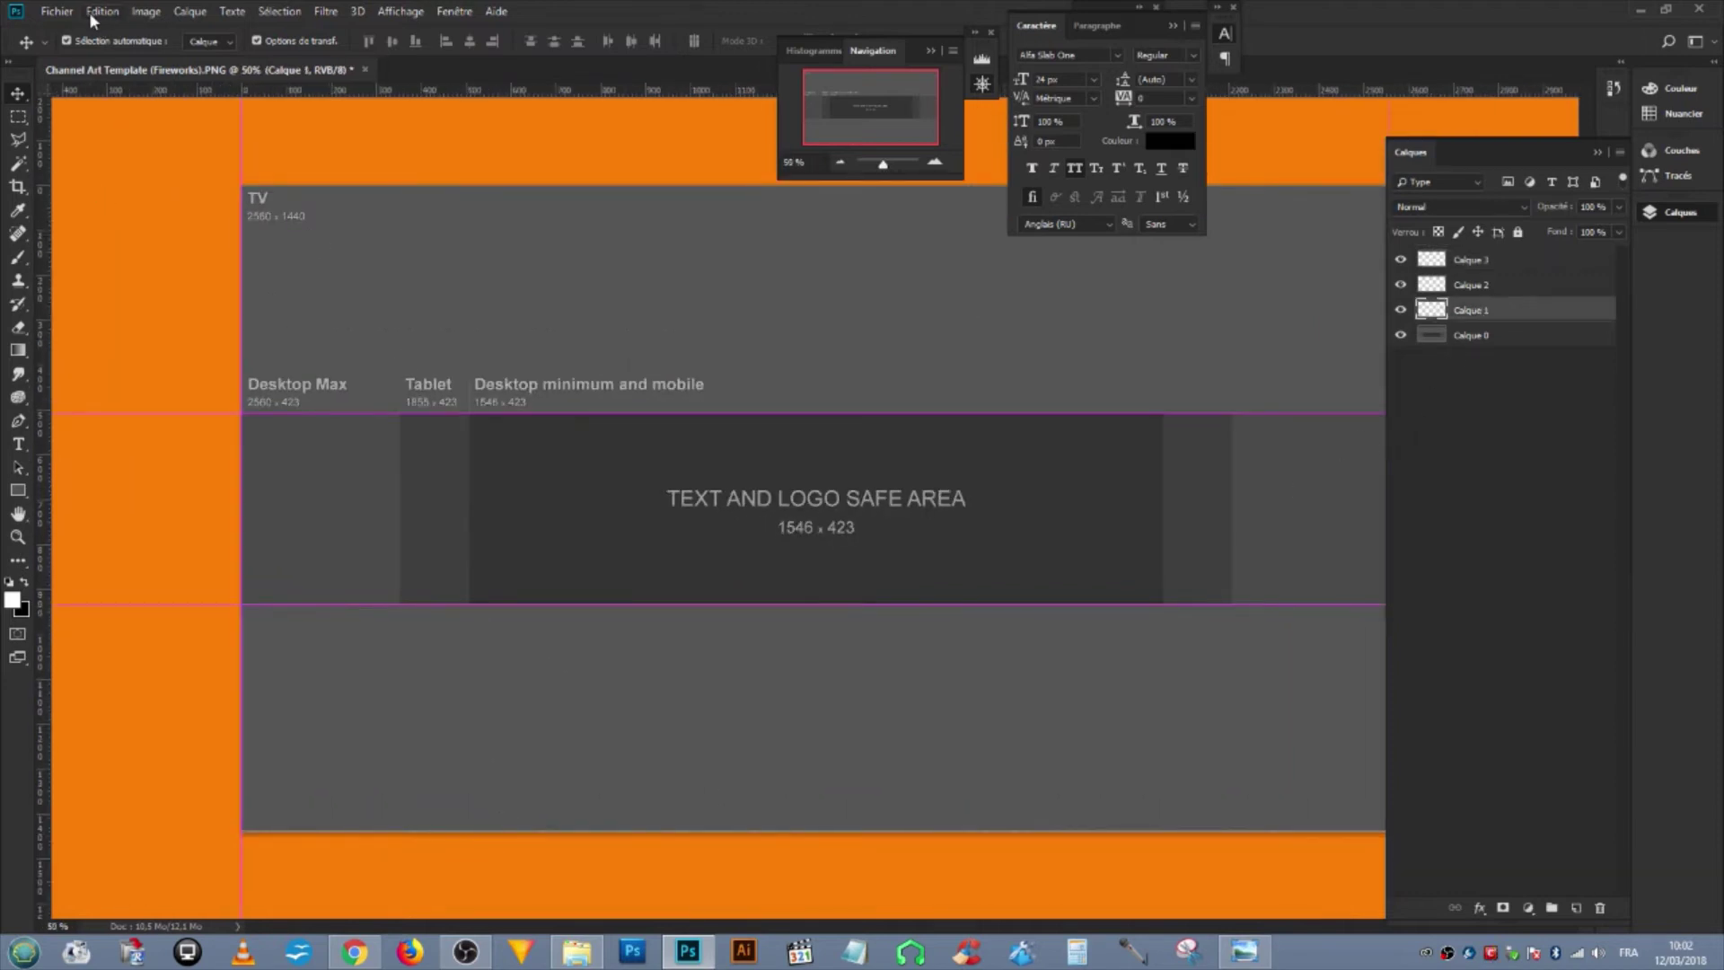
{"action": "left_click", "coordinate": [91, 12]}
{"action": "left_click", "coordinate": [117, 293]}
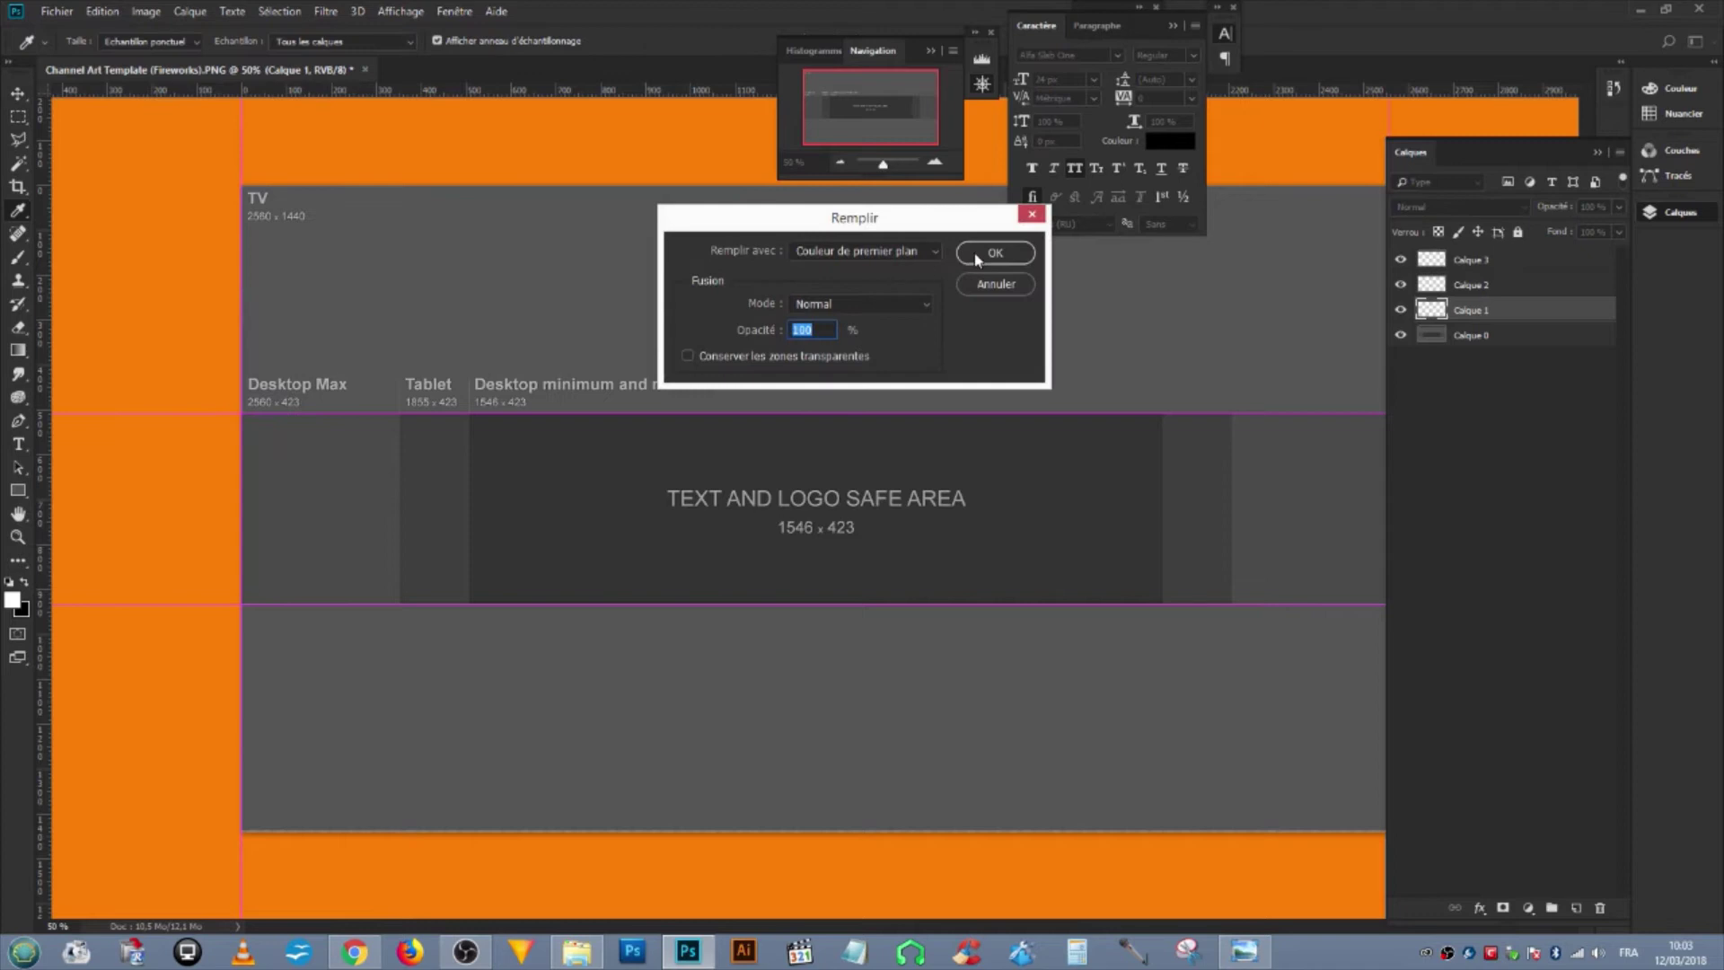
{"action": "left_click", "coordinate": [888, 252]}
{"action": "left_click", "coordinate": [883, 262]}
{"action": "left_click", "coordinate": [981, 250]}
{"action": "left_click", "coordinate": [1472, 285]}
Type the title 'LA CHAINE DE BRIKO TEST' at 72 px in the banner's middle band.
{"action": "key", "text": "v"}
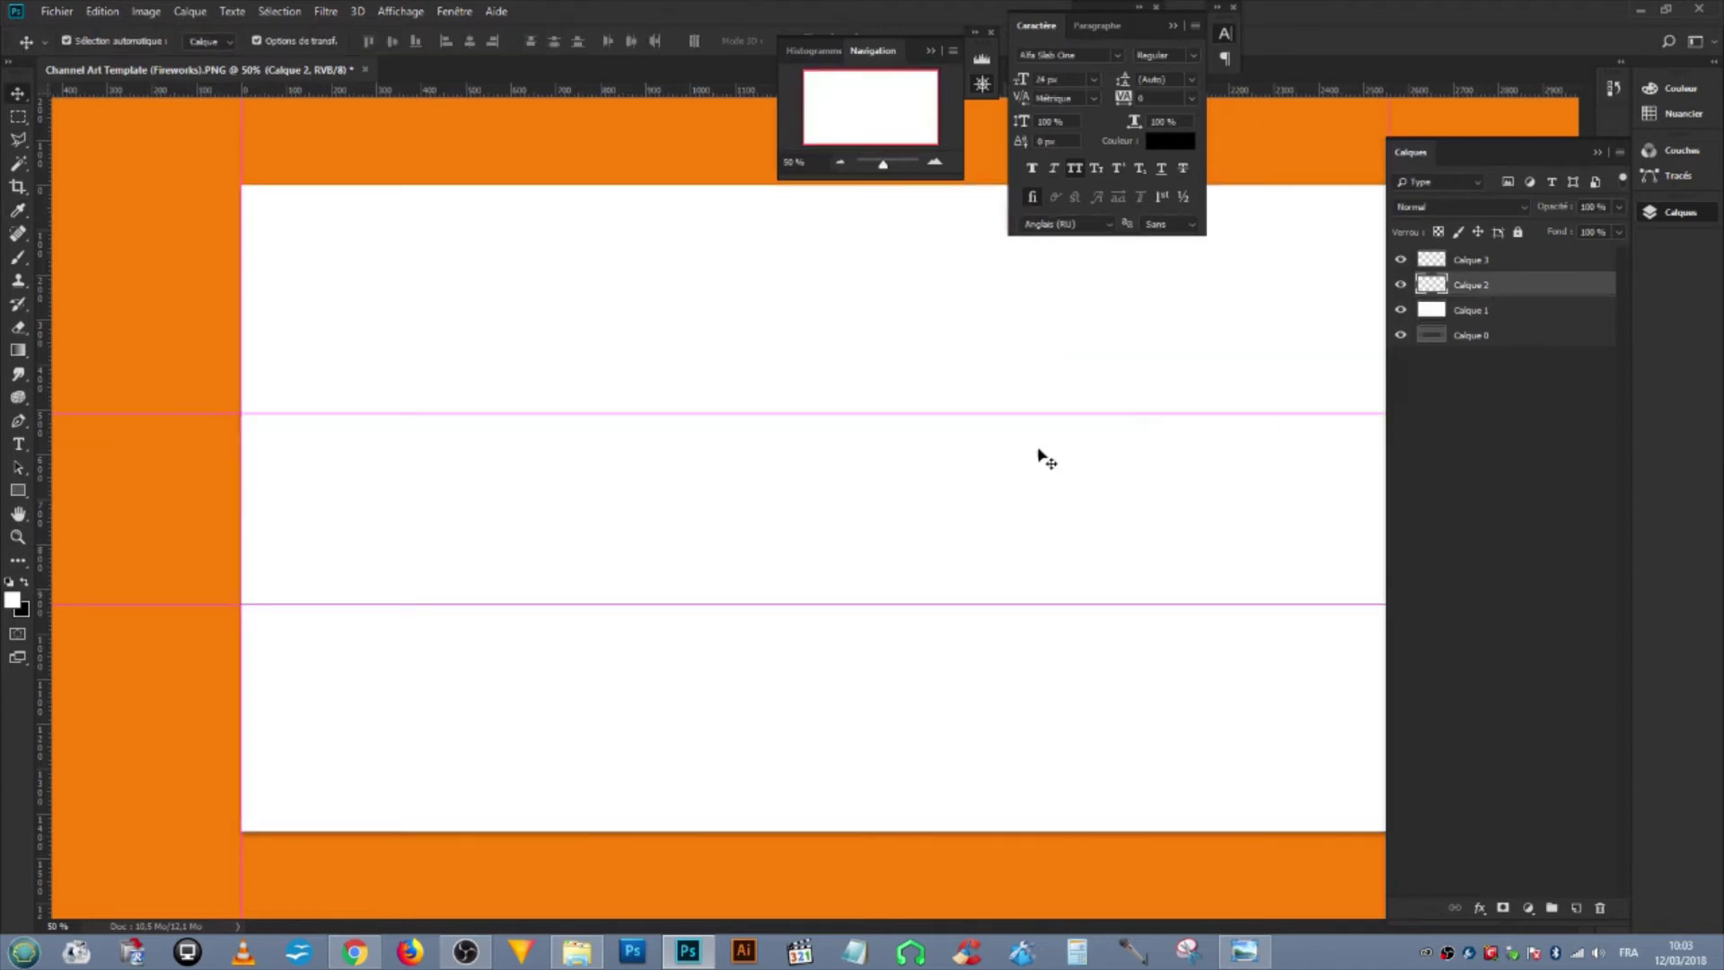
{"action": "right_click", "coordinate": [18, 443]}
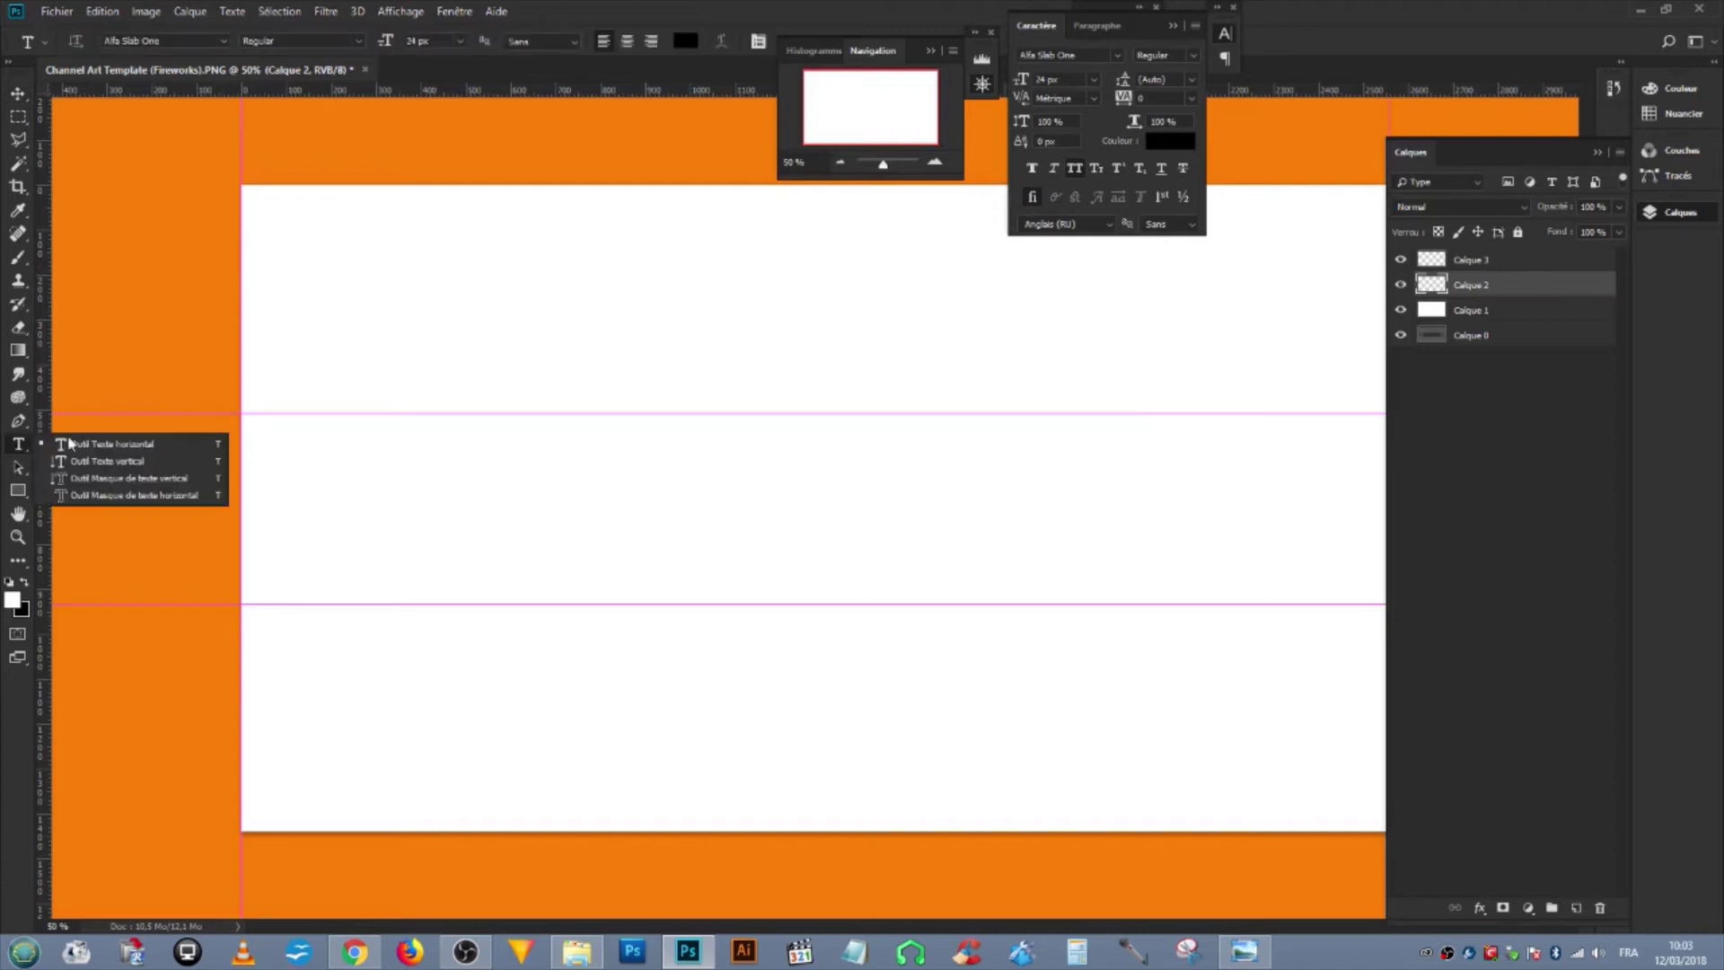
{"action": "left_click", "coordinate": [129, 438]}
{"action": "left_click", "coordinate": [613, 513]}
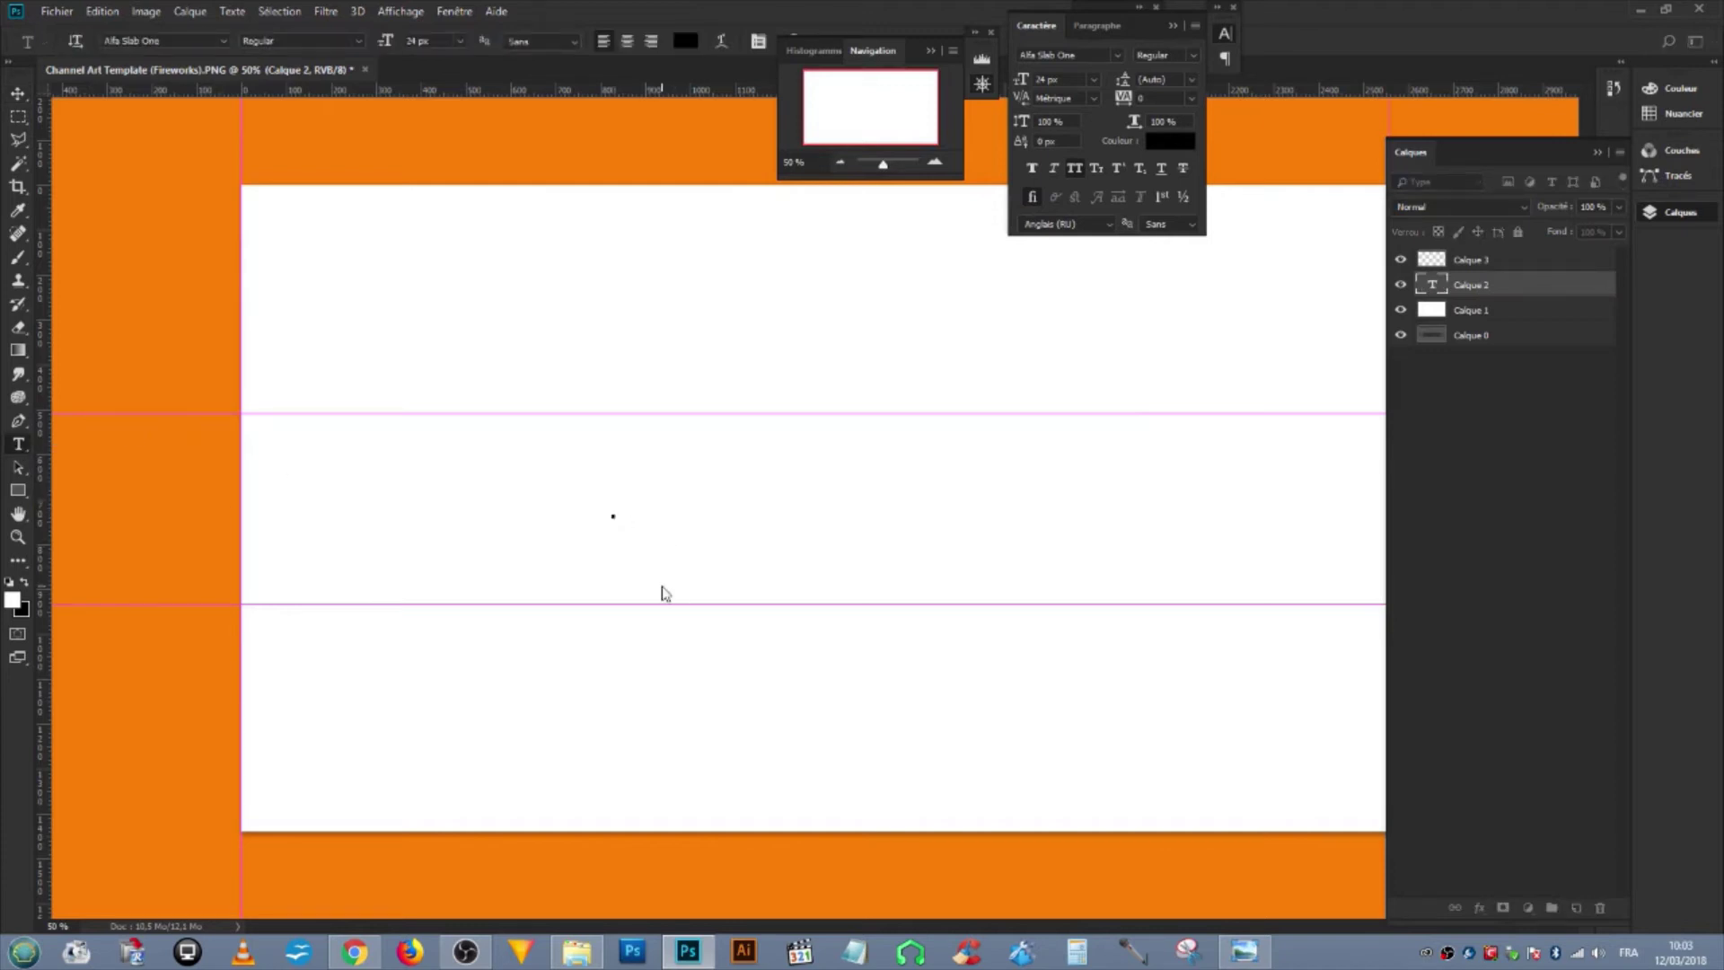
{"action": "left_click", "coordinate": [1094, 80]}
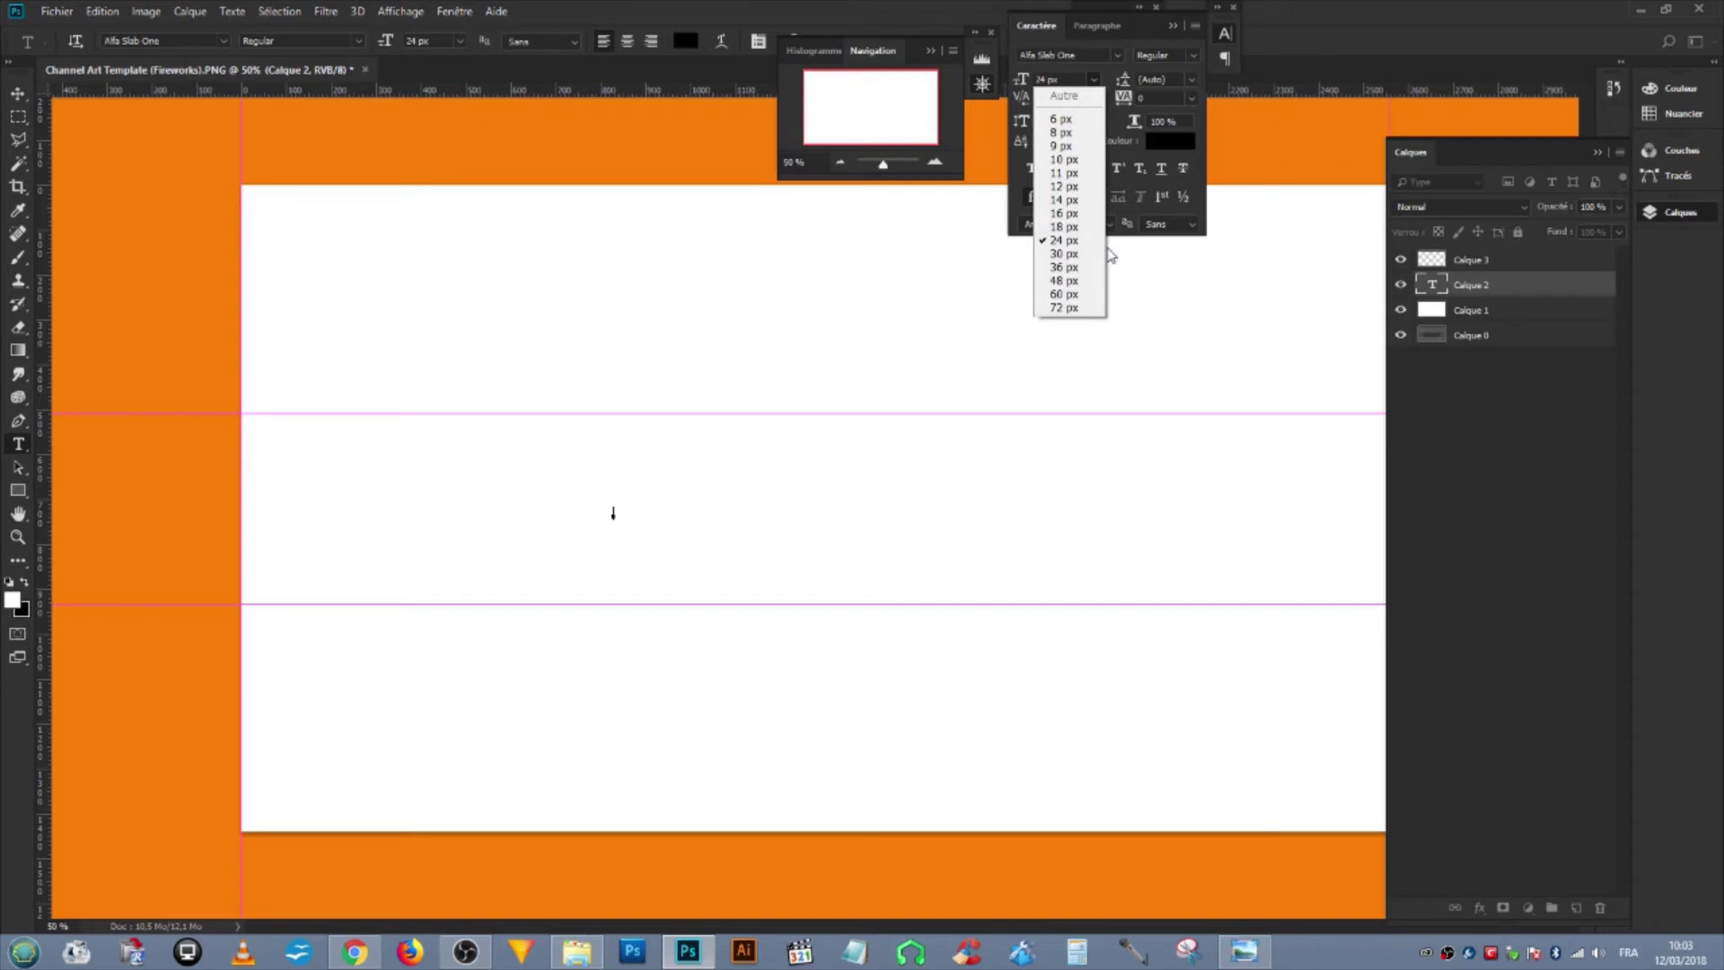
{"action": "left_click", "coordinate": [1082, 308]}
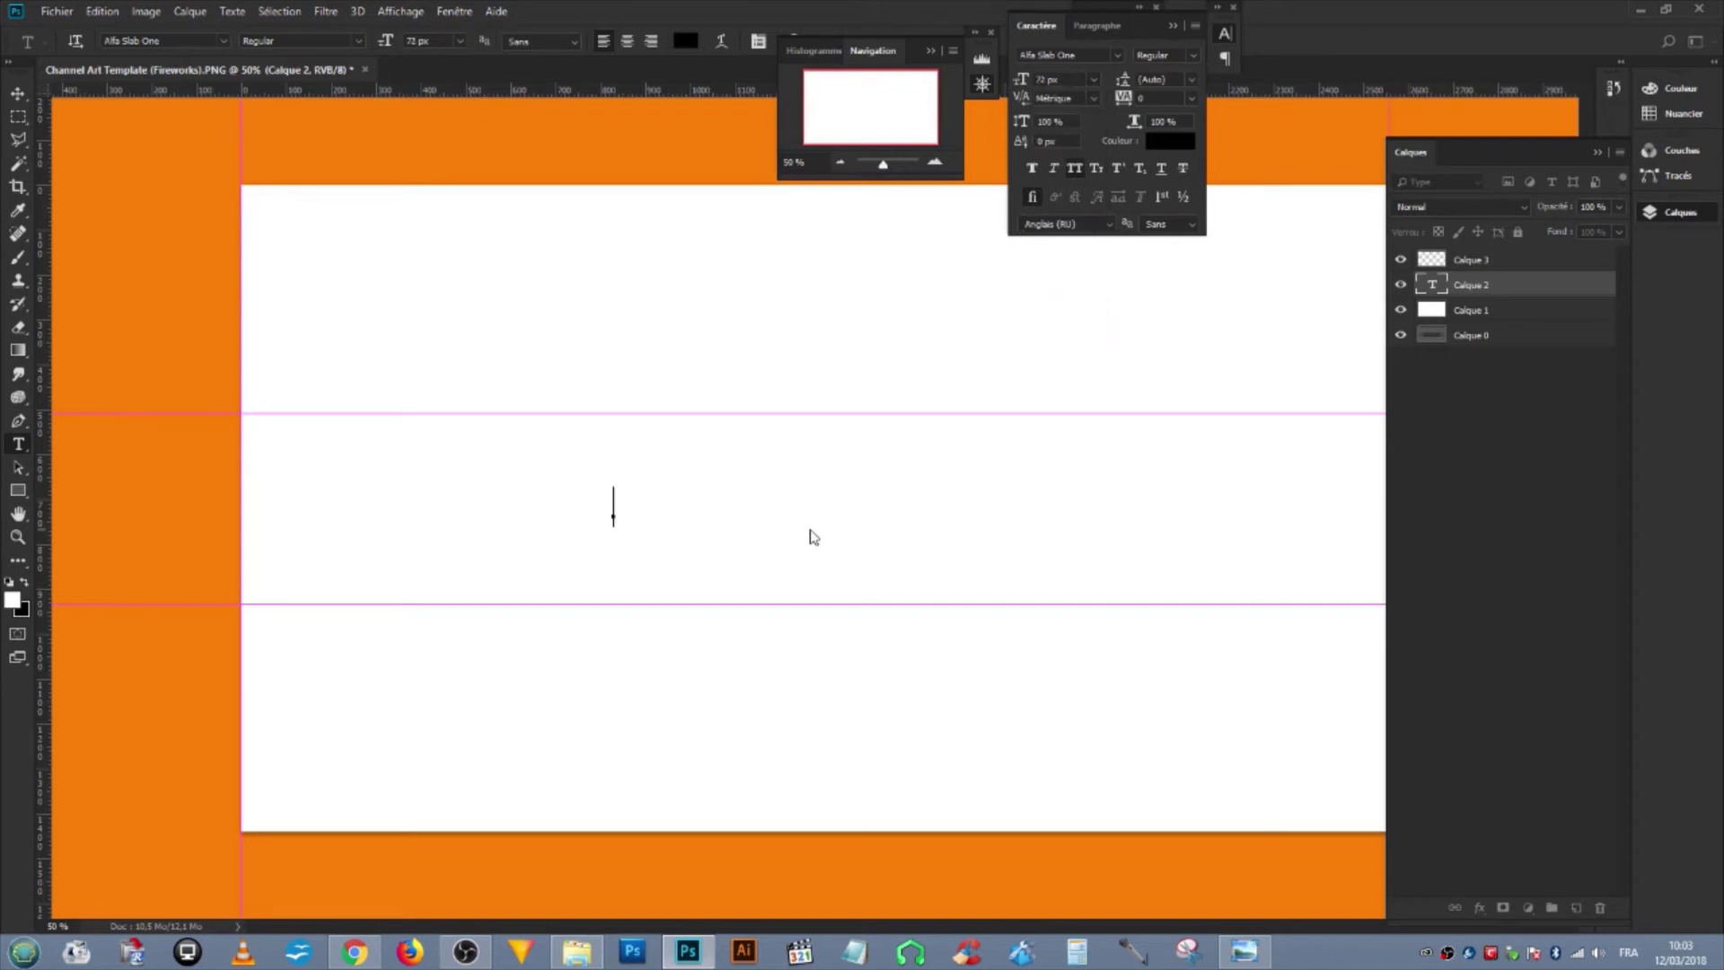
{"action": "type", "text": "LA CHAI"}
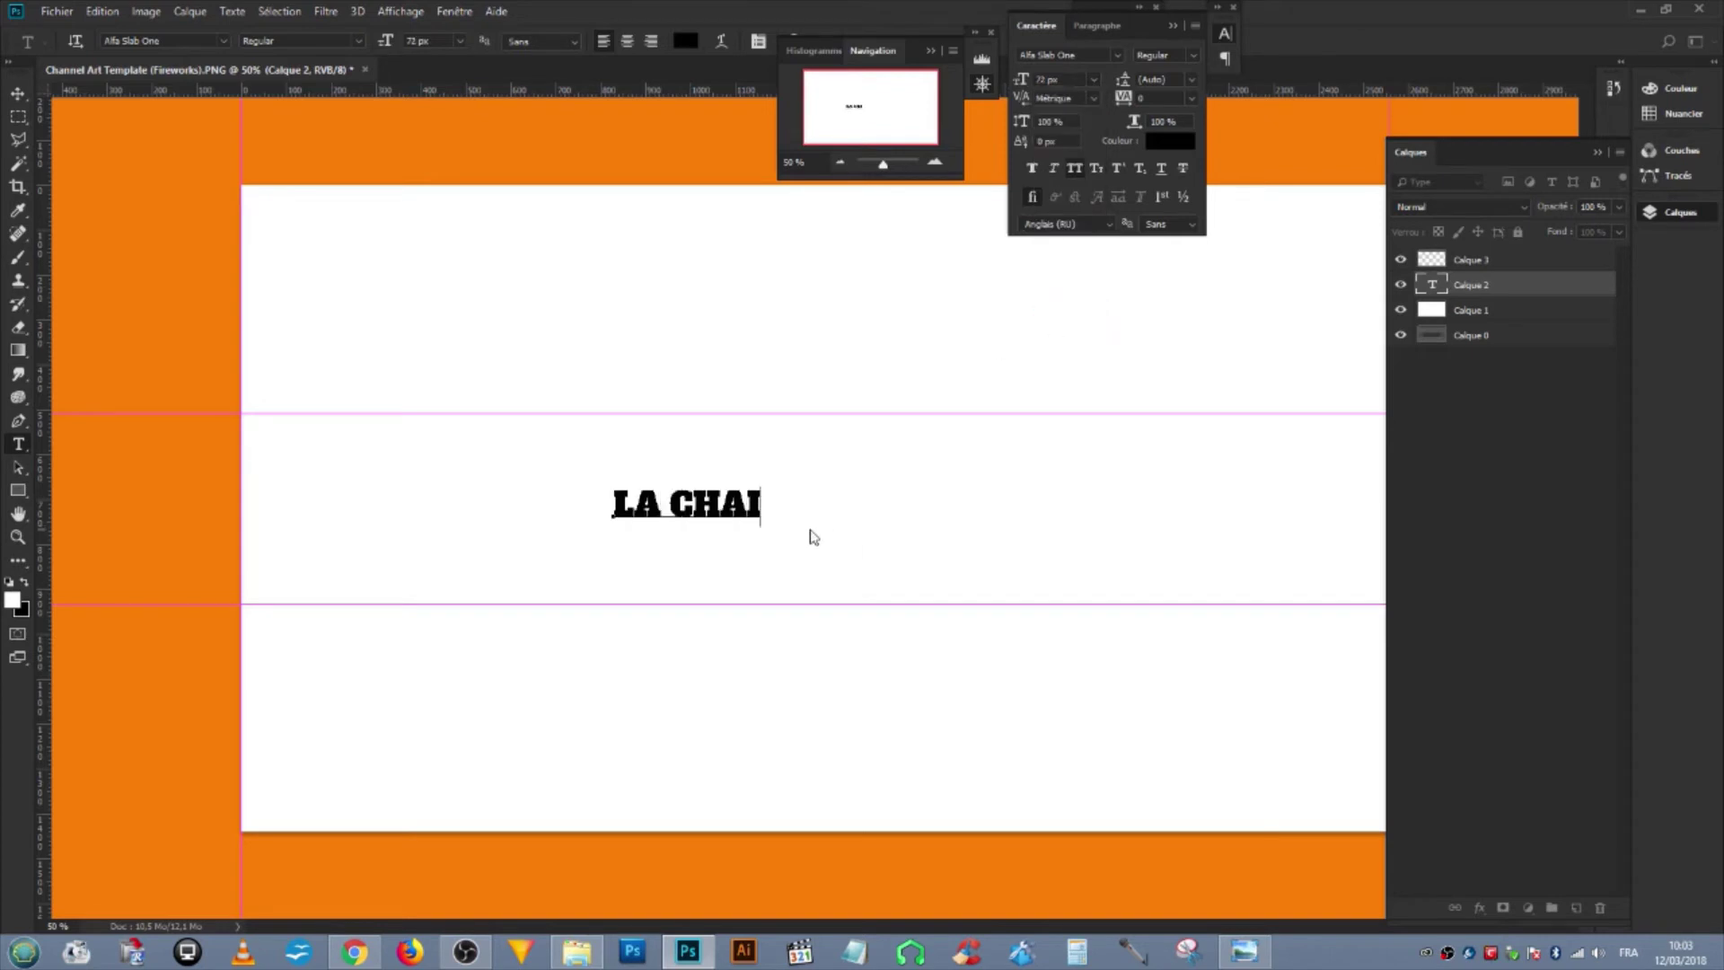
{"action": "type", "text": "NE     DE BRIKOTEST"}
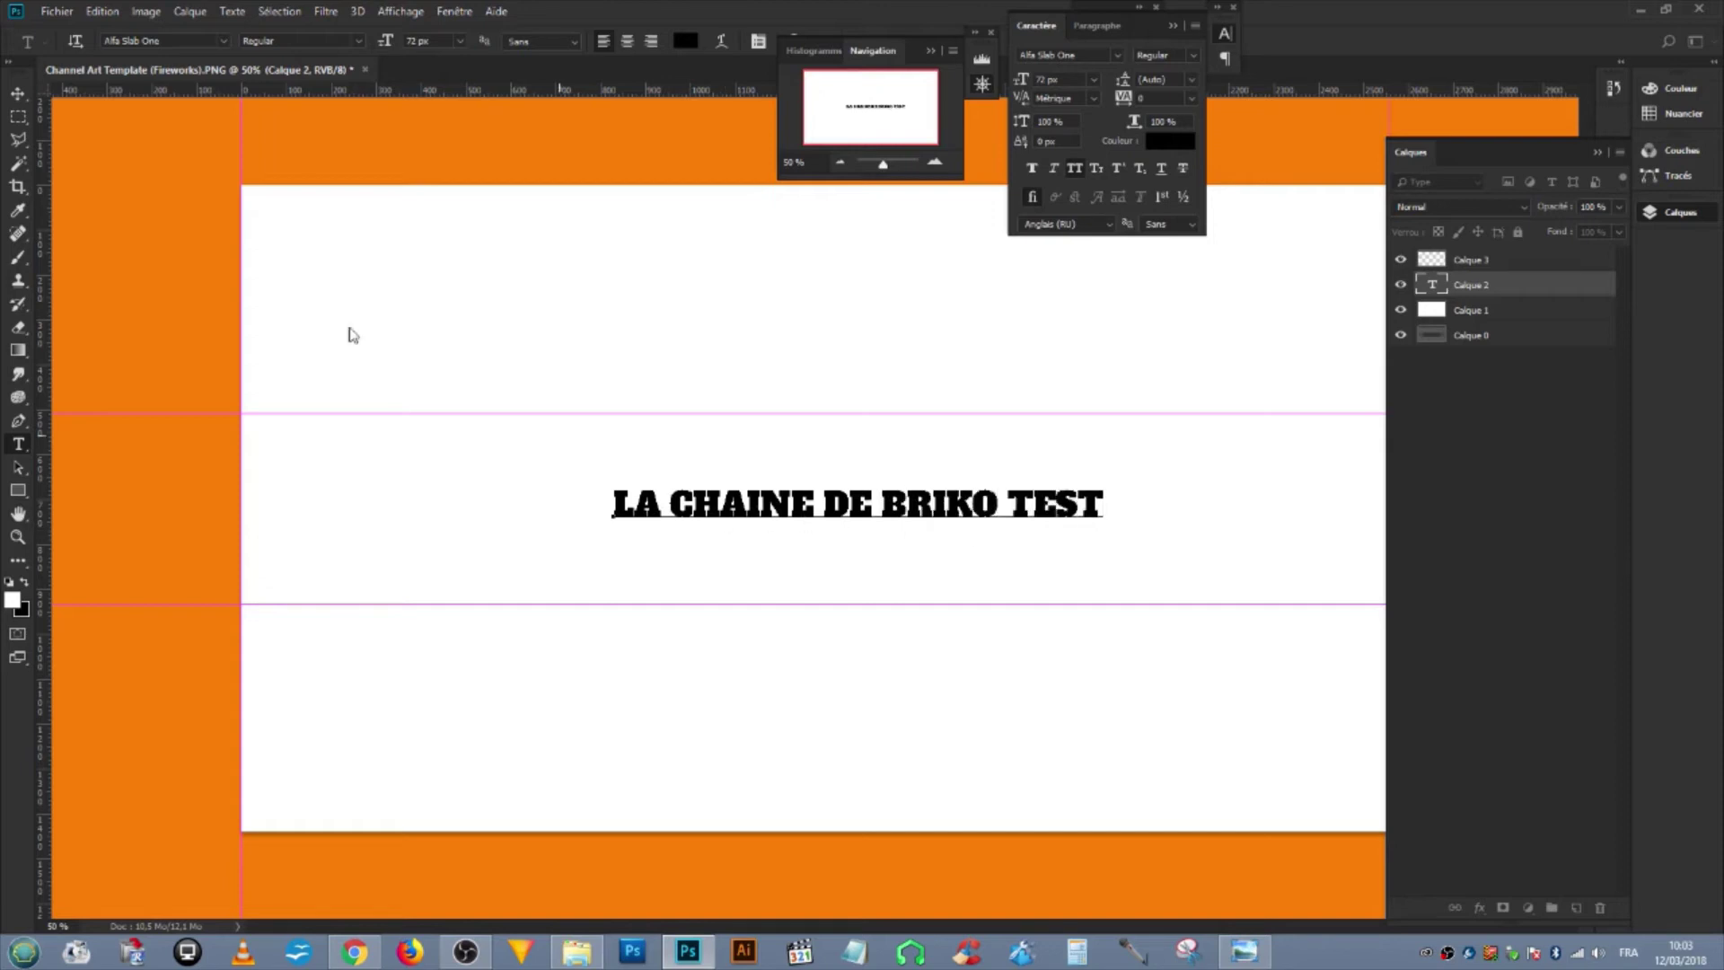
{"action": "left_click", "coordinate": [18, 92]}
Scale the title with Free Transform to 167.35 px, spanning nearly the full banner width.
{"action": "scroll", "coordinate": [796, 604], "scroll_direction": "down", "scroll_amount": 2}
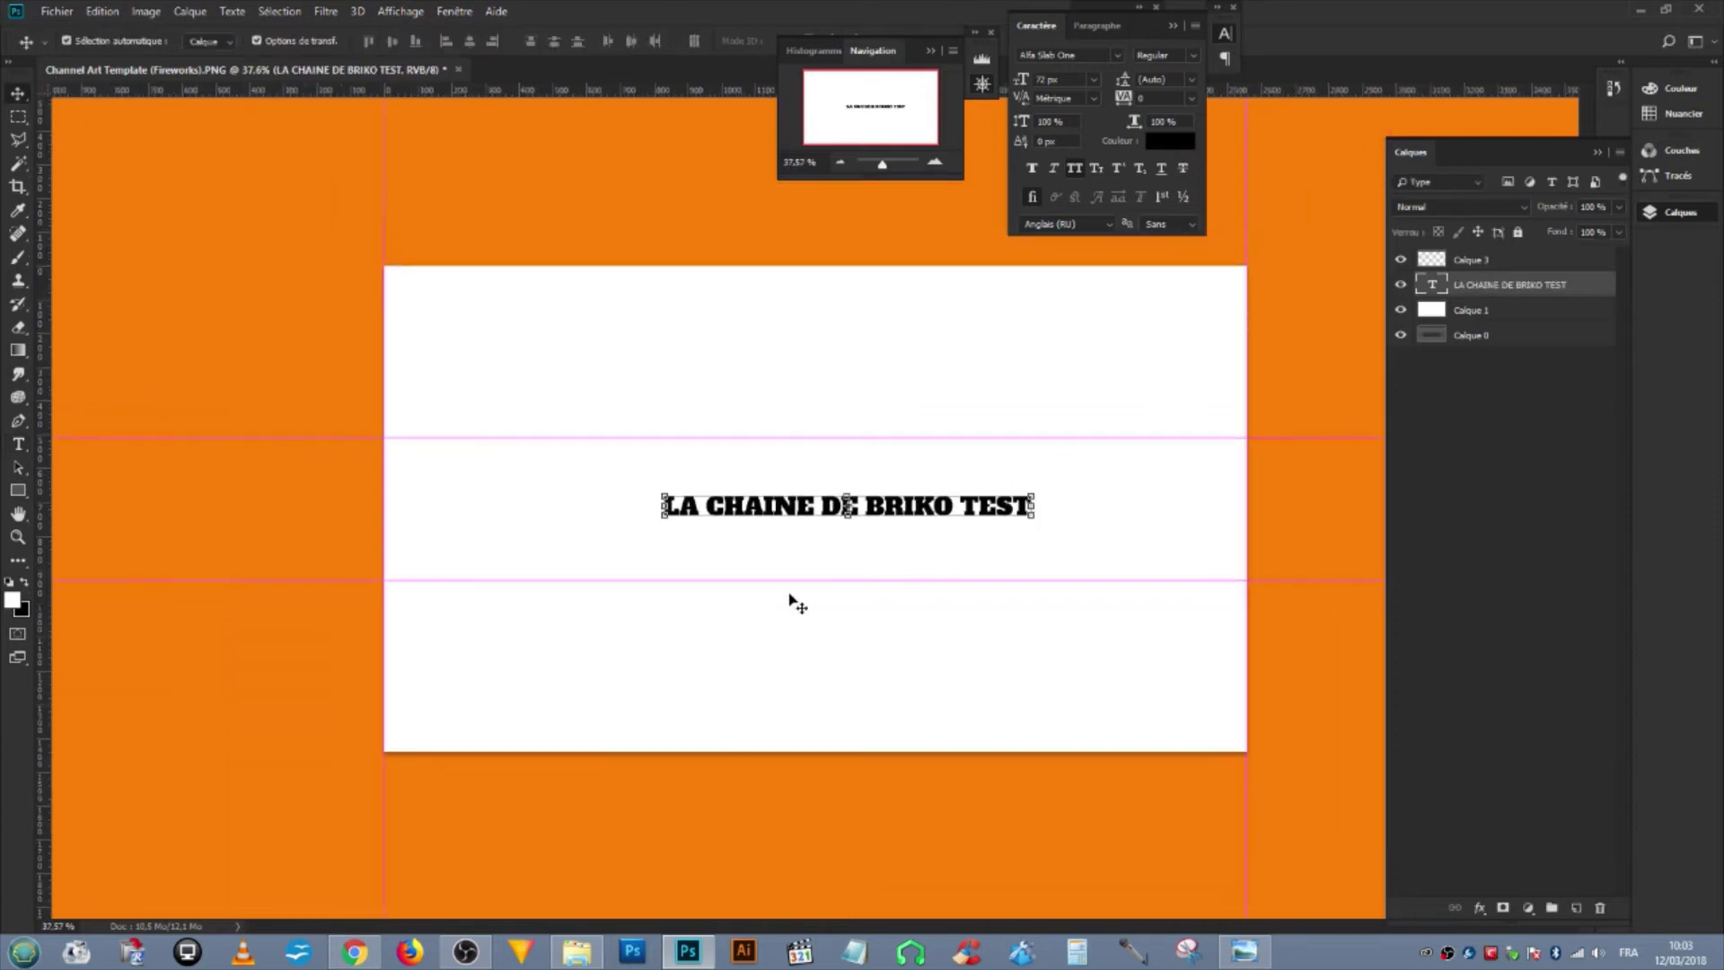
{"action": "left_click_drag", "start_coordinate": [1033, 492], "coordinate": [1236, 478]}
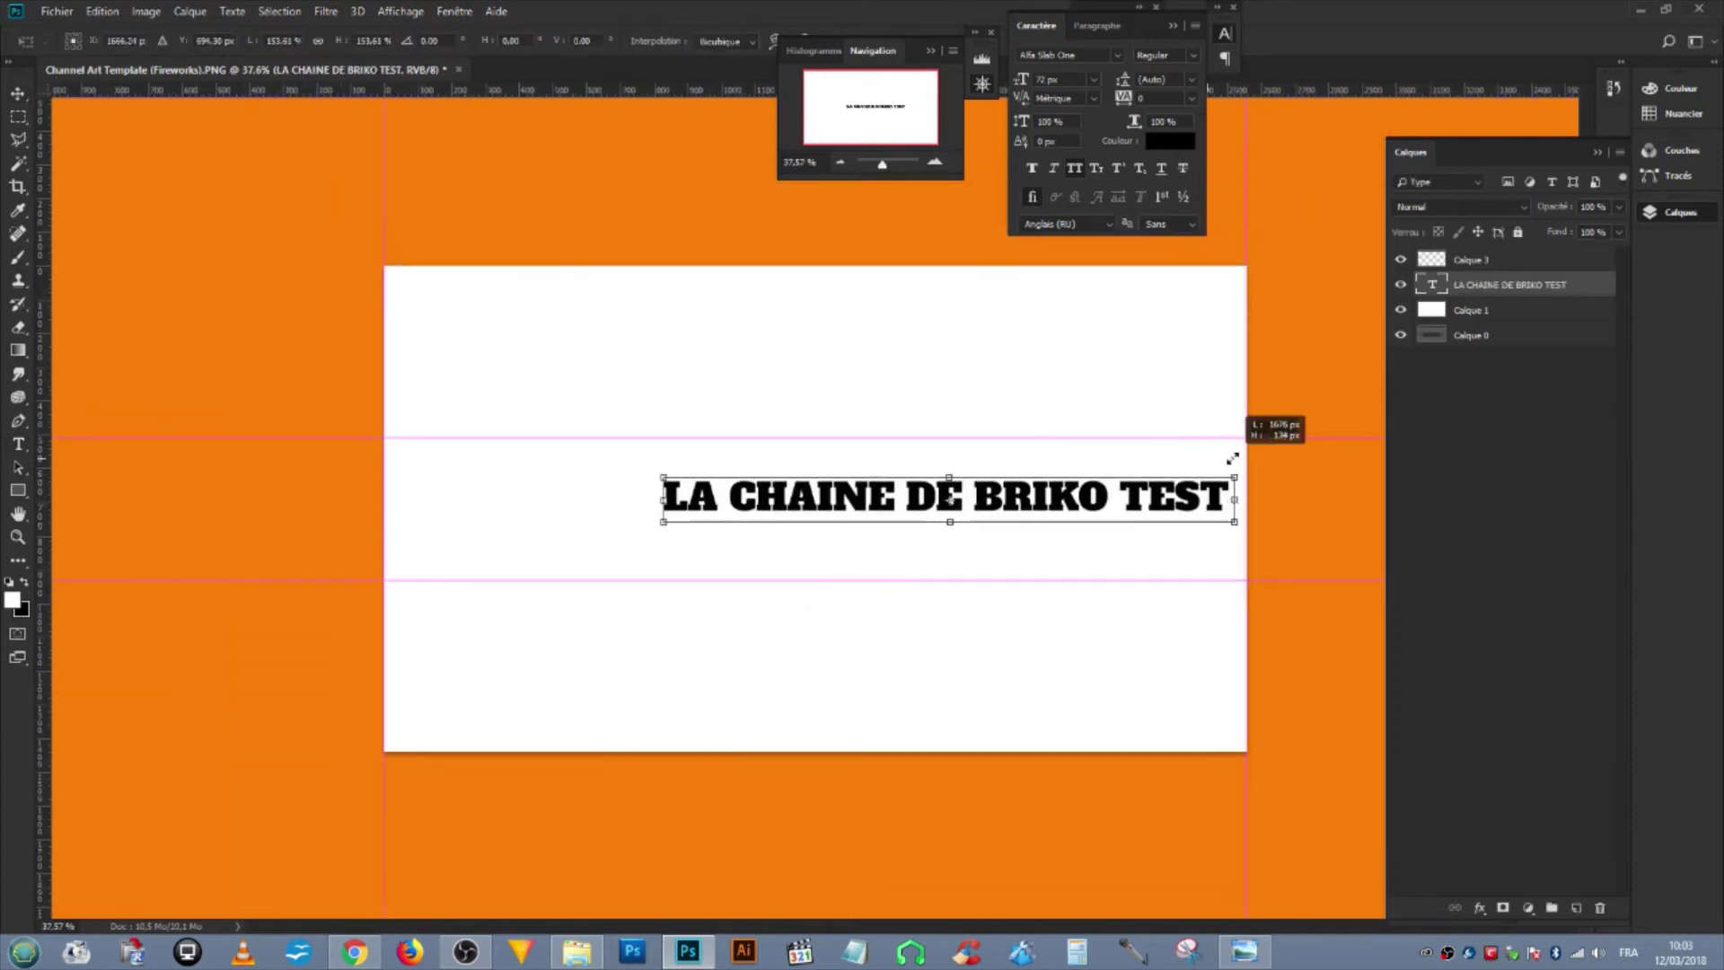
{"action": "left_click_drag", "start_coordinate": [662, 523], "coordinate": [388, 544]}
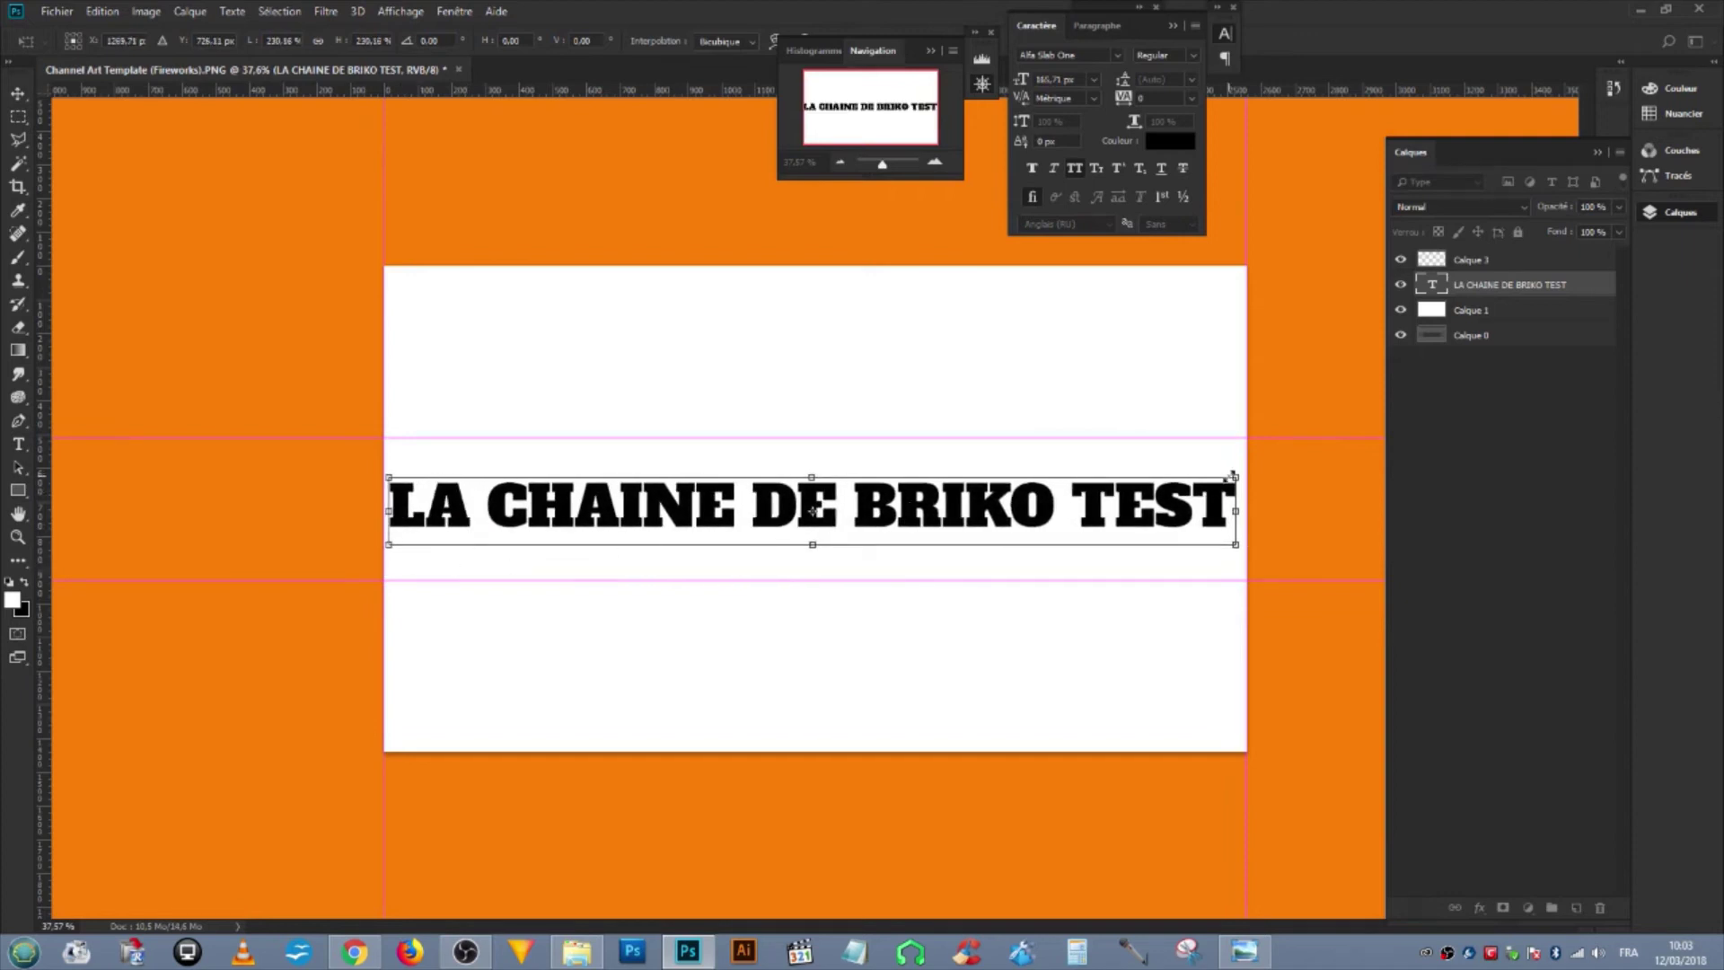
{"action": "left_click_drag", "start_coordinate": [1238, 474], "coordinate": [1243, 475]}
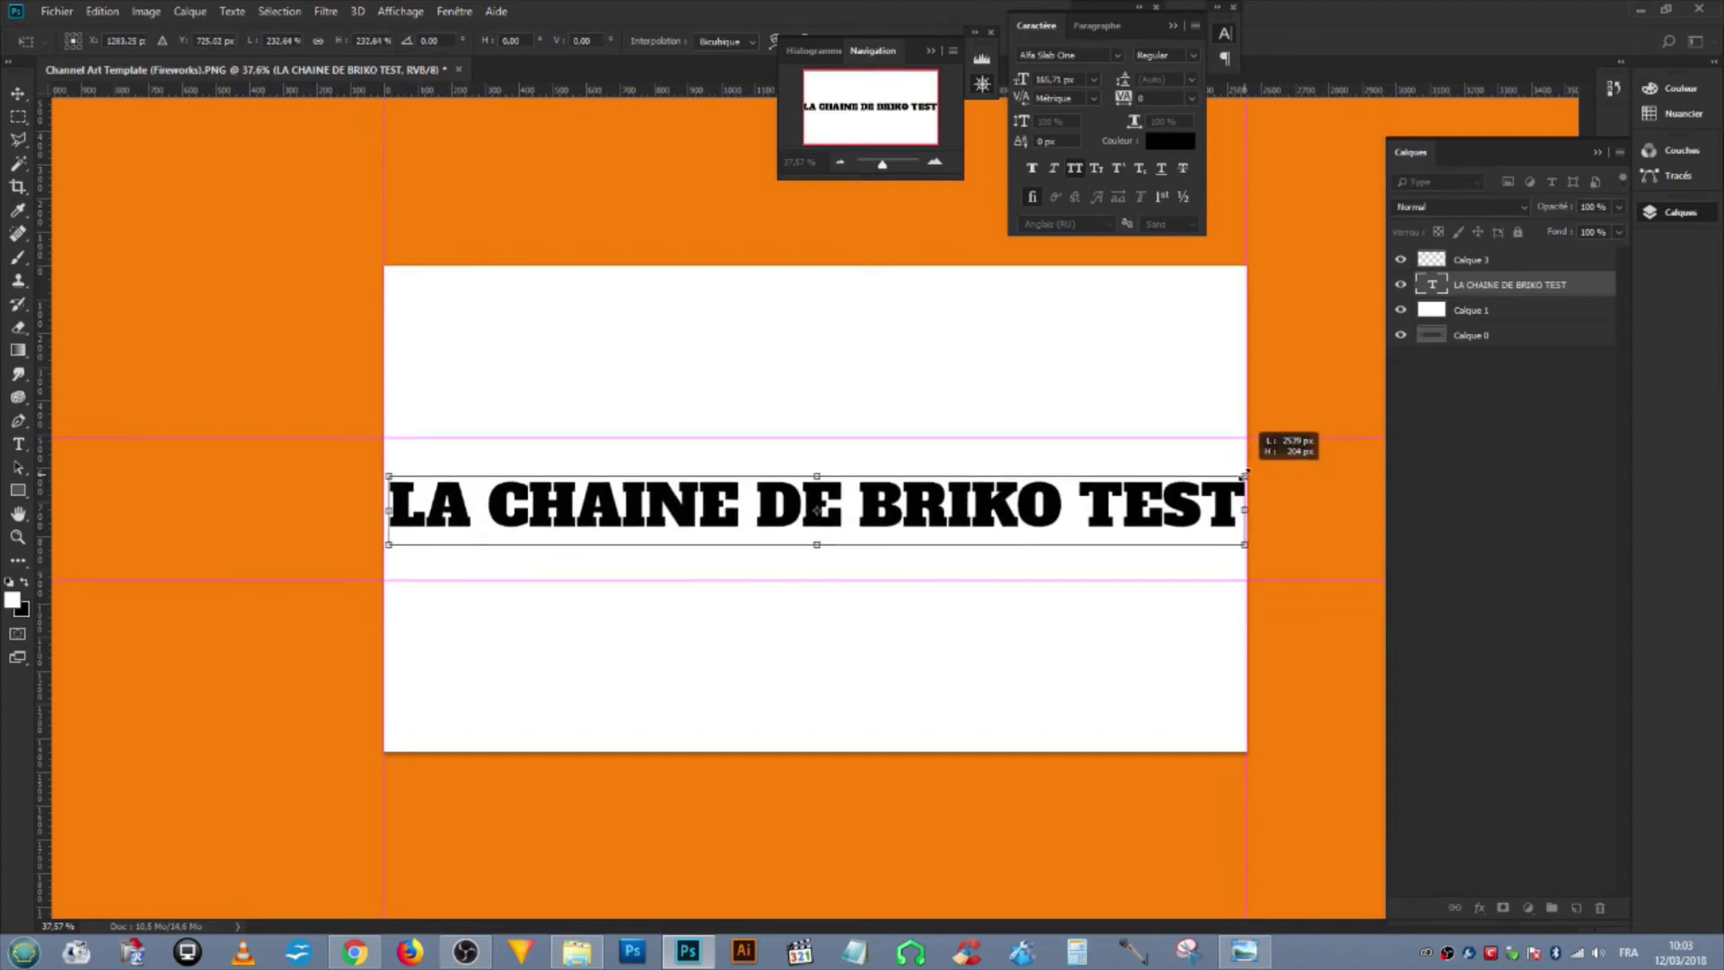
{"action": "left_click", "coordinate": [20, 93]}
{"action": "left_click", "coordinate": [811, 357]}
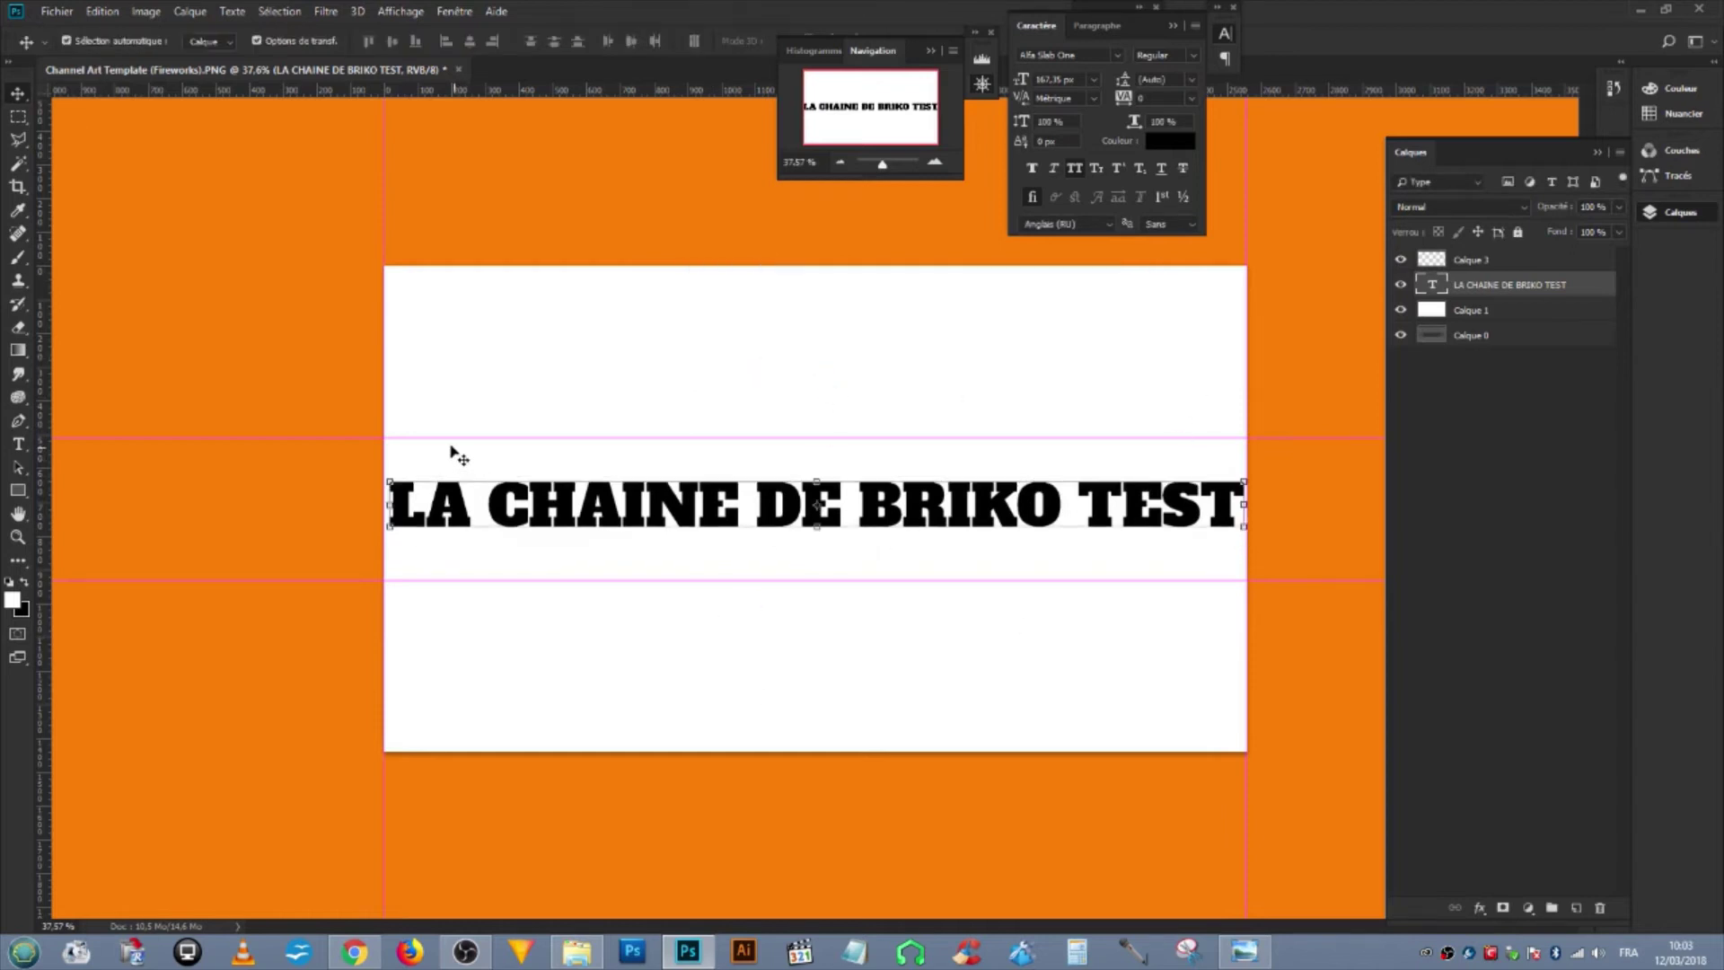
{"action": "left_click", "coordinate": [1569, 519]}
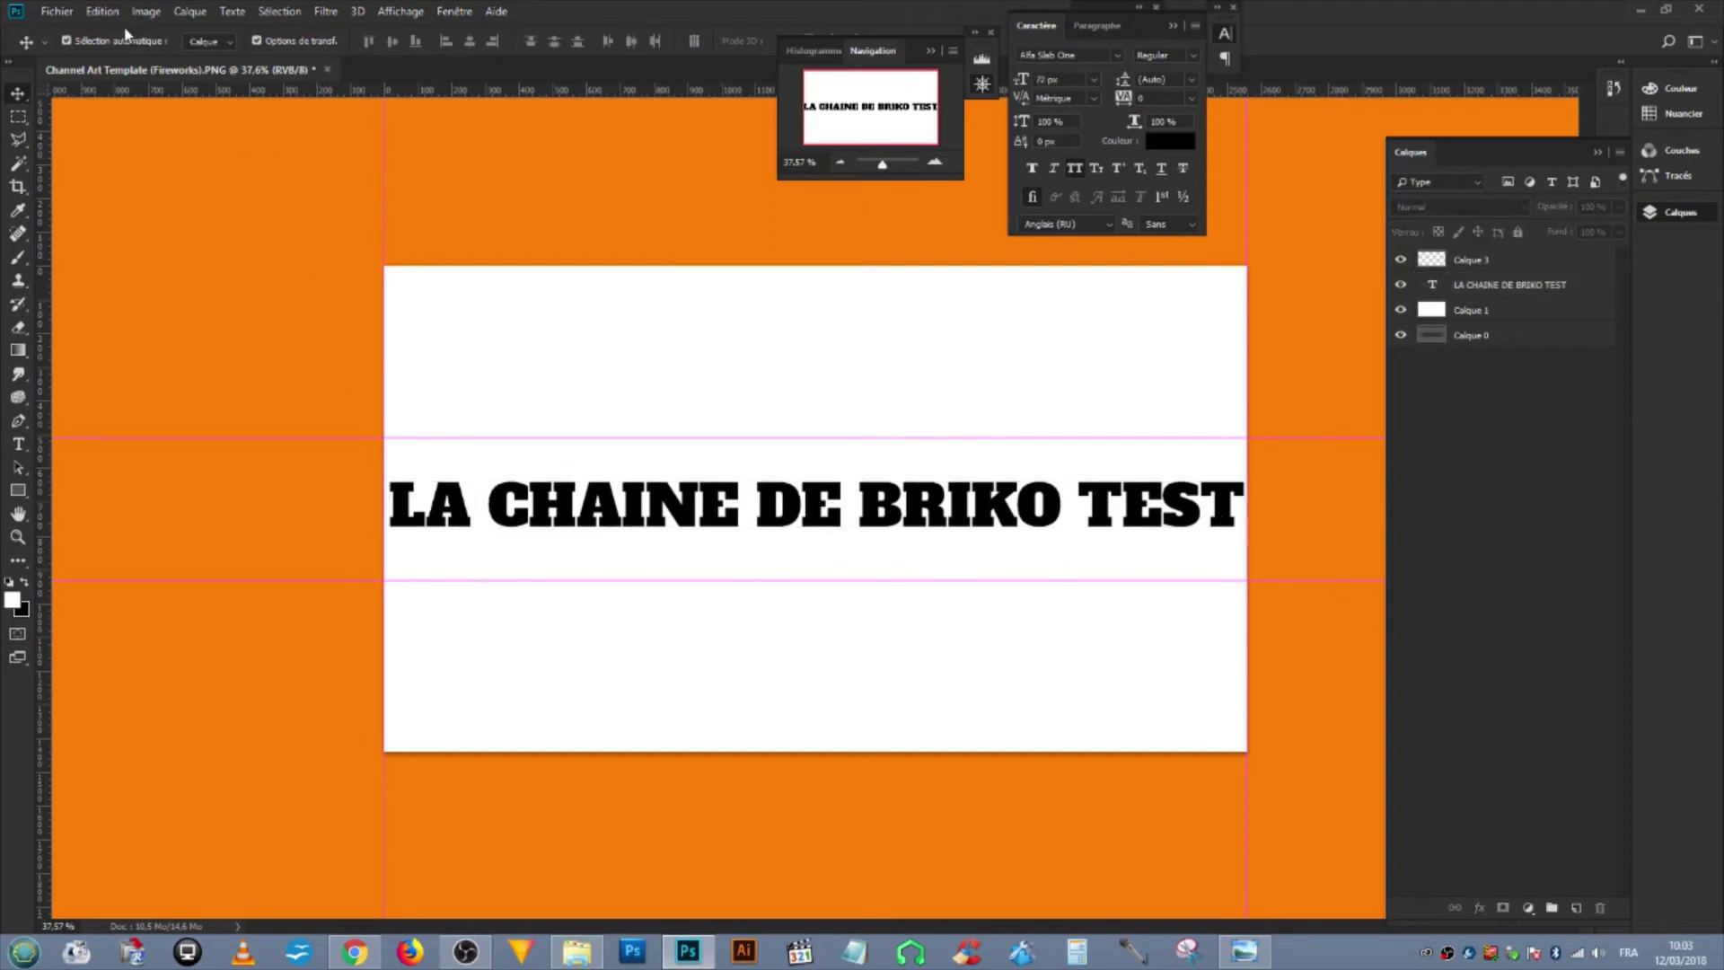
Quick-export the banner as PNG named LA CHAINE DE BRIKO TEST to the Seagate Barracuda (D:) drive.
{"action": "left_click", "coordinate": [57, 12]}
{"action": "mouse_move", "coordinate": [81, 256]}
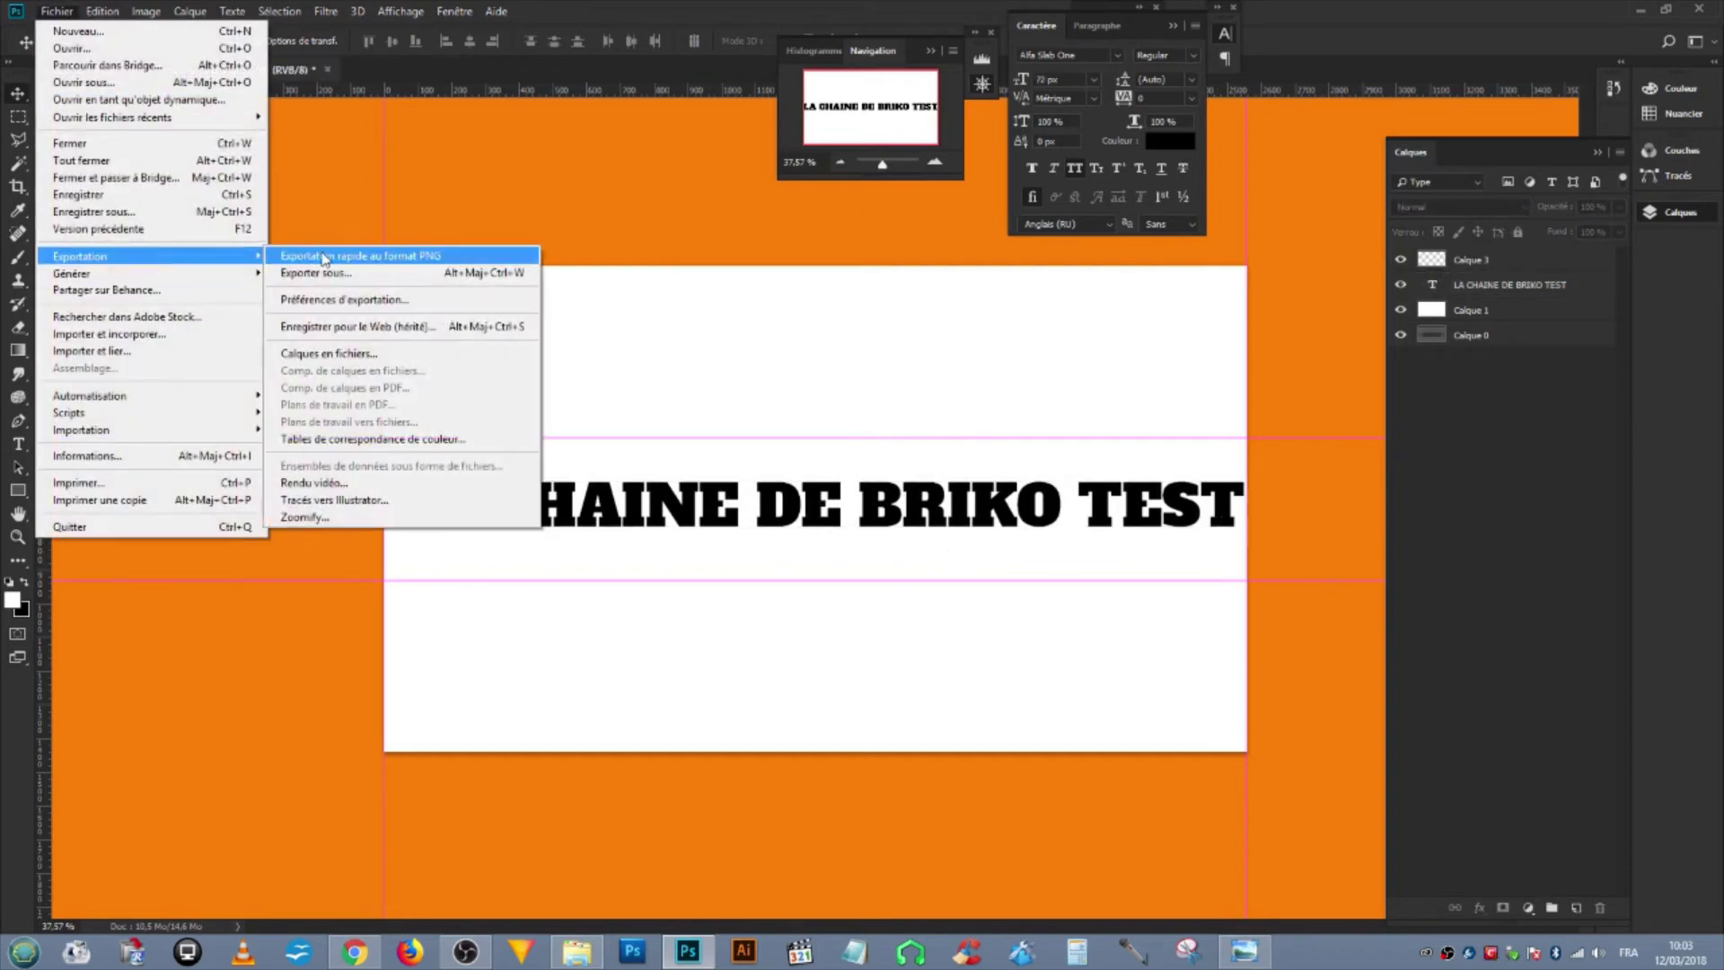
{"action": "left_click", "coordinate": [377, 255]}
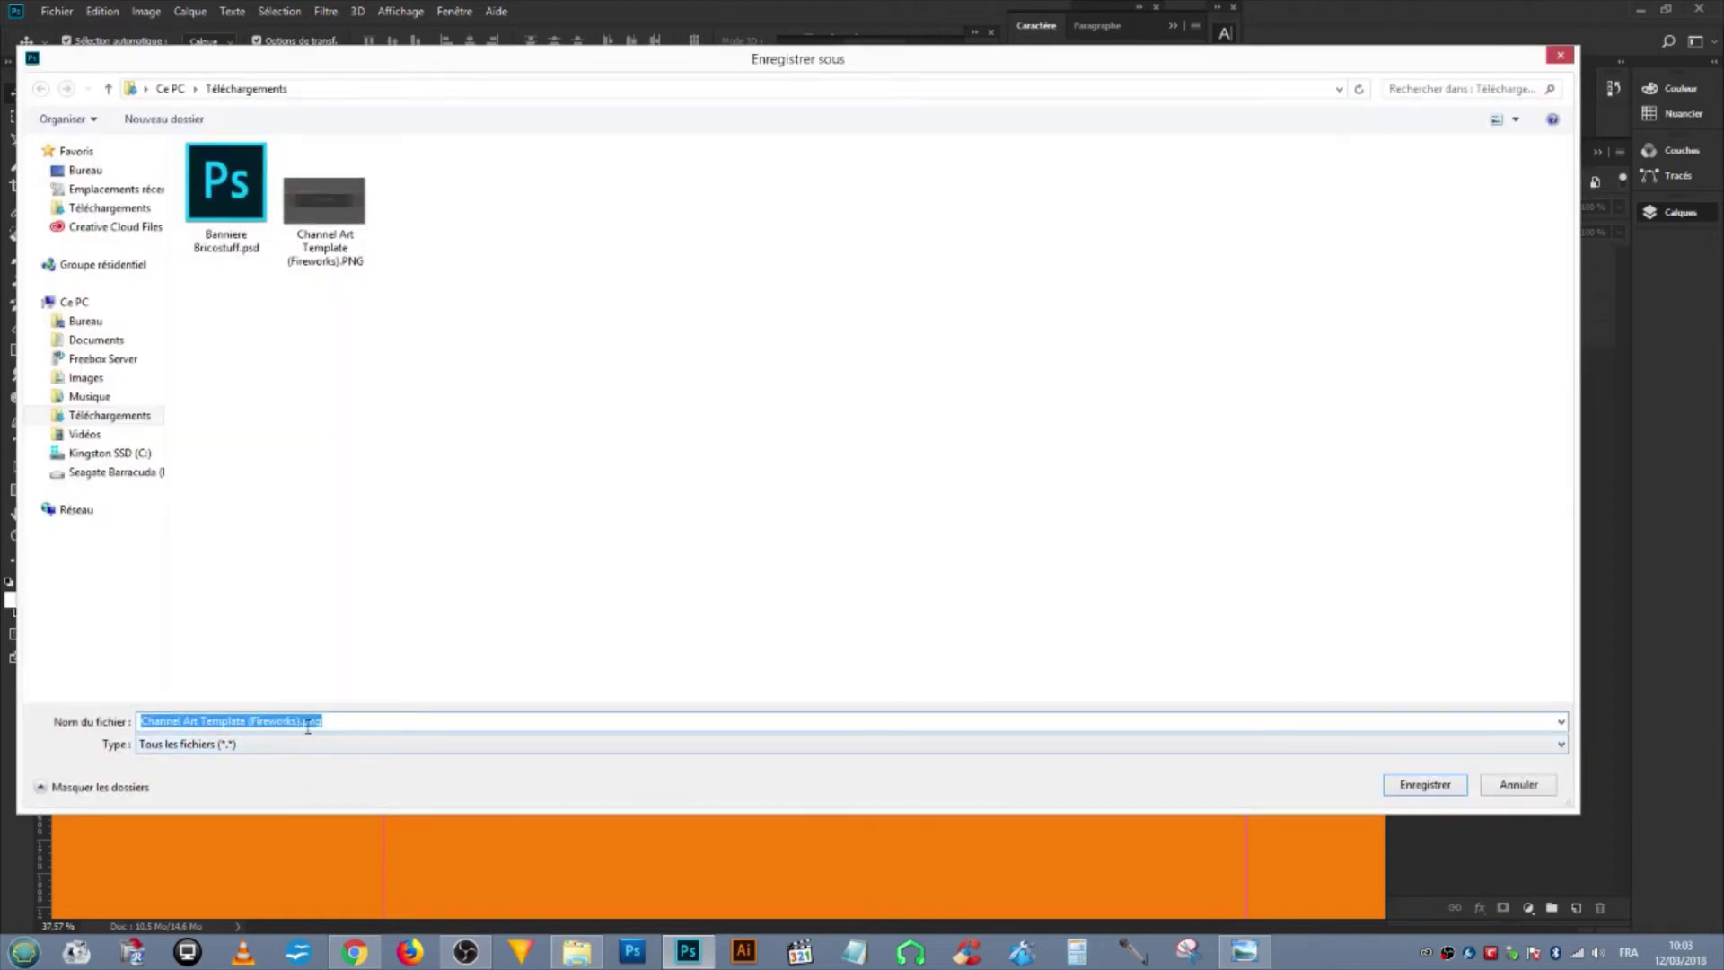
{"action": "type", "text": "LA CHAINE DE BRIKO TEST"}
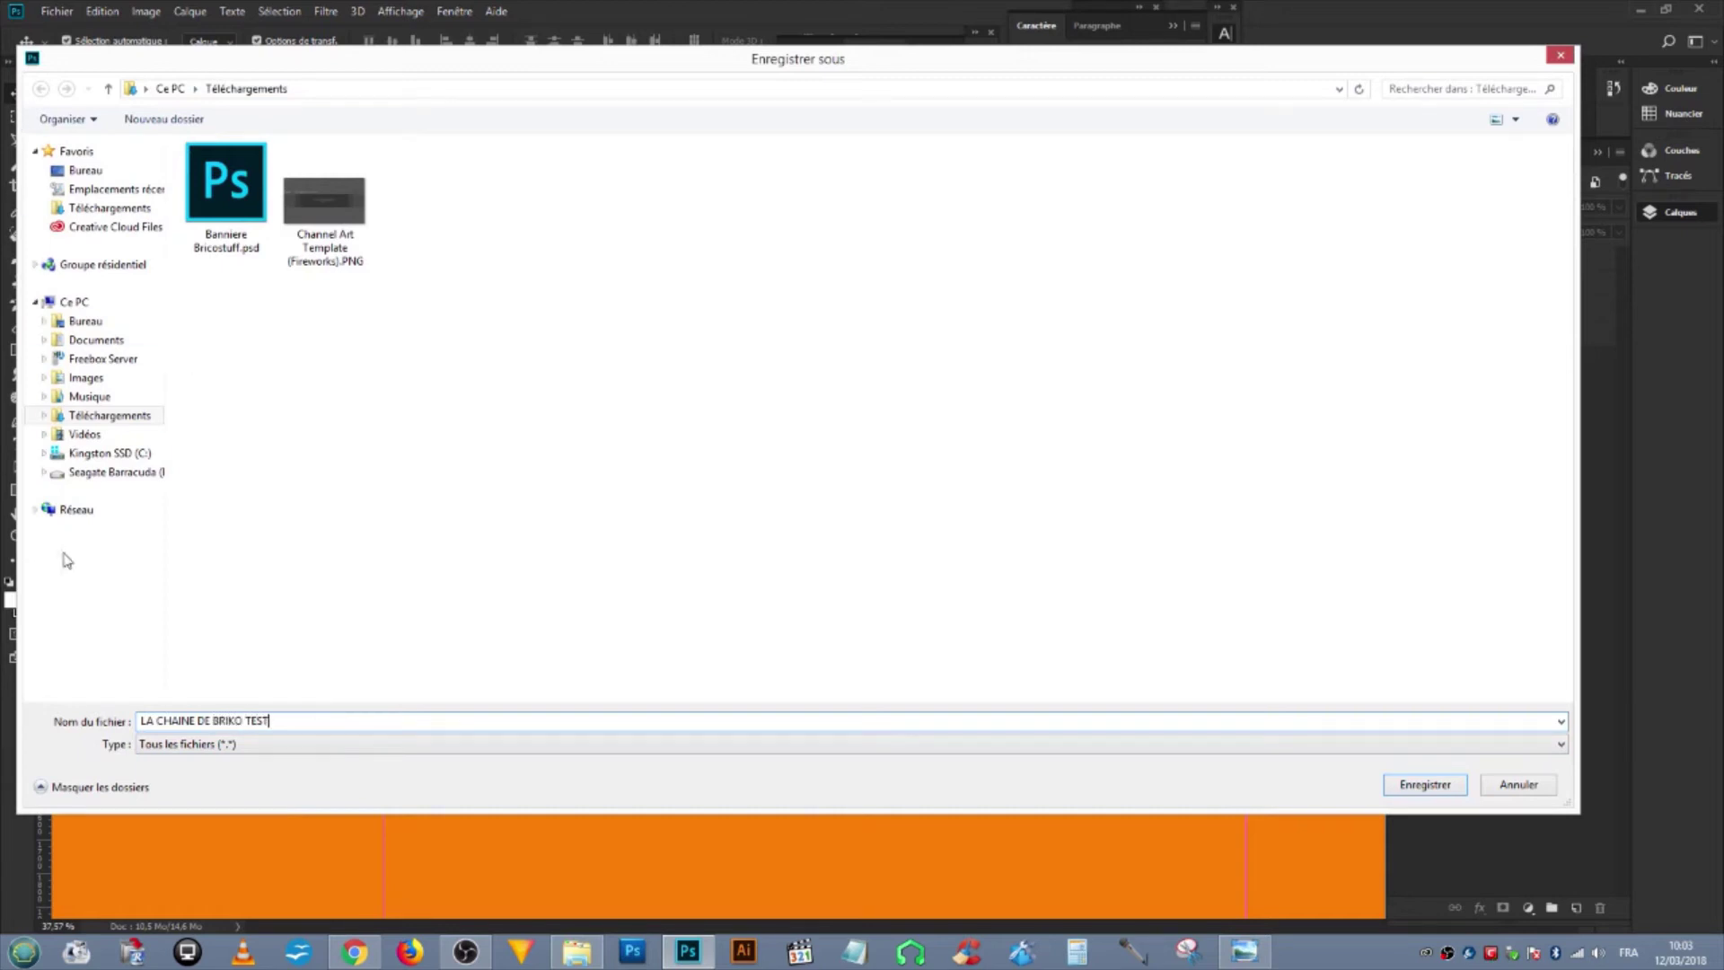
{"action": "left_click", "coordinate": [115, 473]}
{"action": "left_click", "coordinate": [1412, 786]}
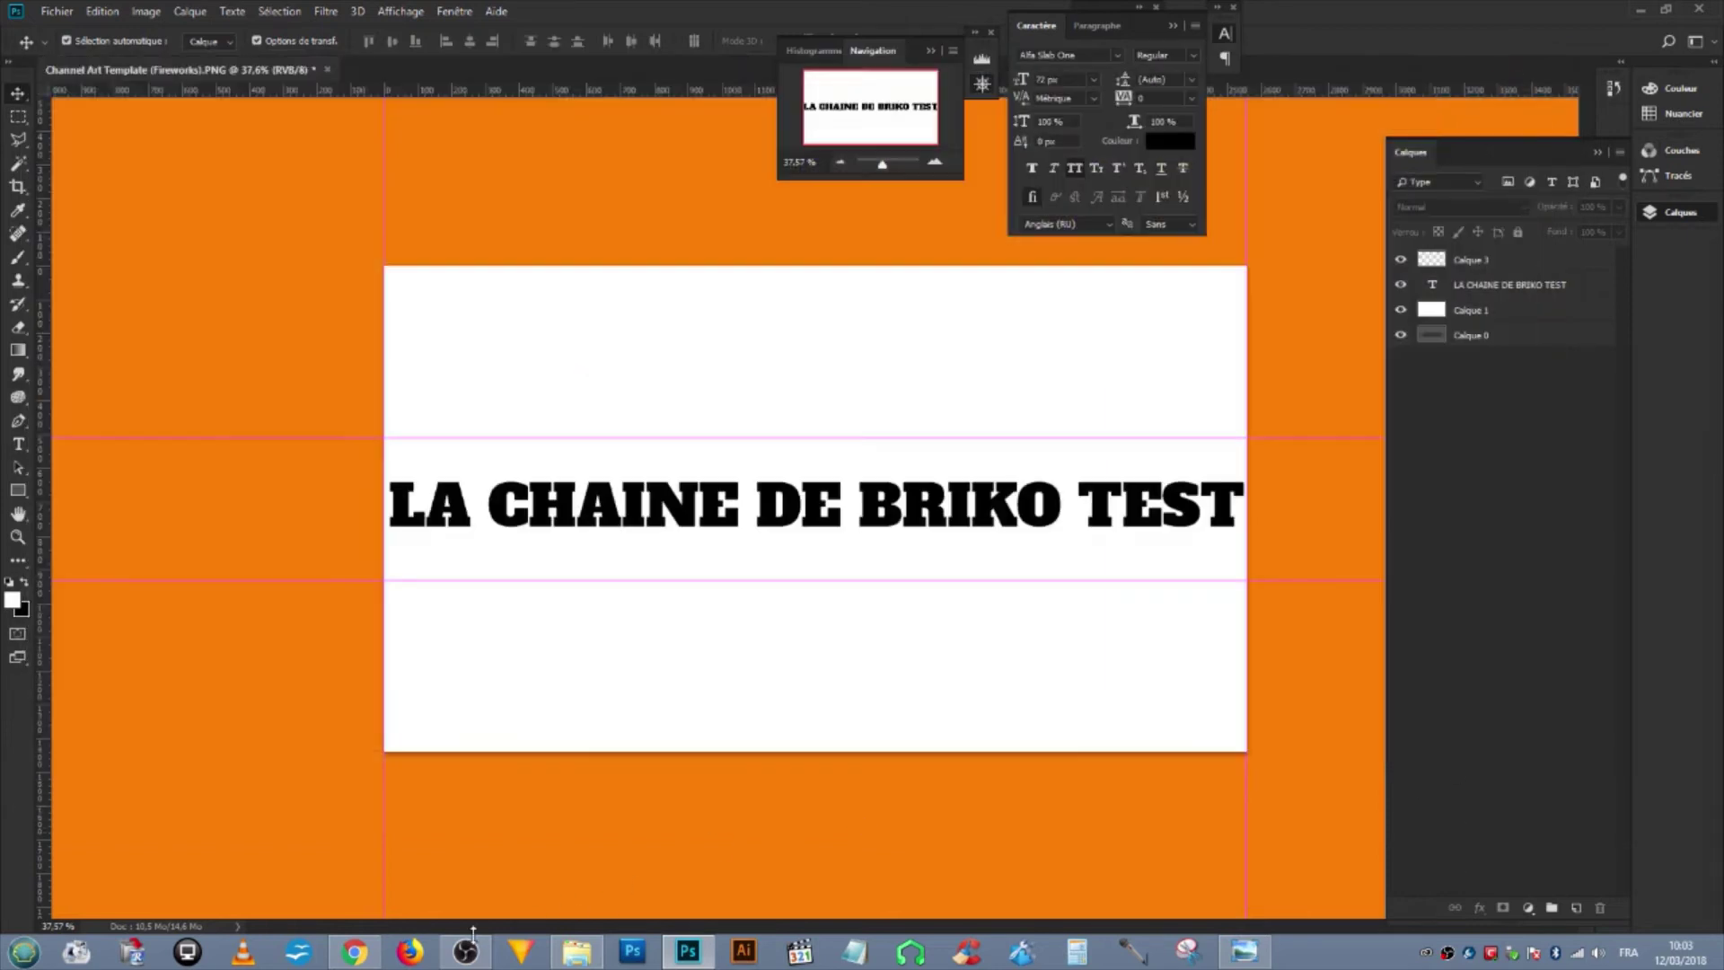
Preview the exported PNG from File Explorer, close it, and return to YouTube in Chrome.
{"action": "left_click", "coordinate": [577, 952]}
{"action": "double_click", "coordinate": [705, 334]}
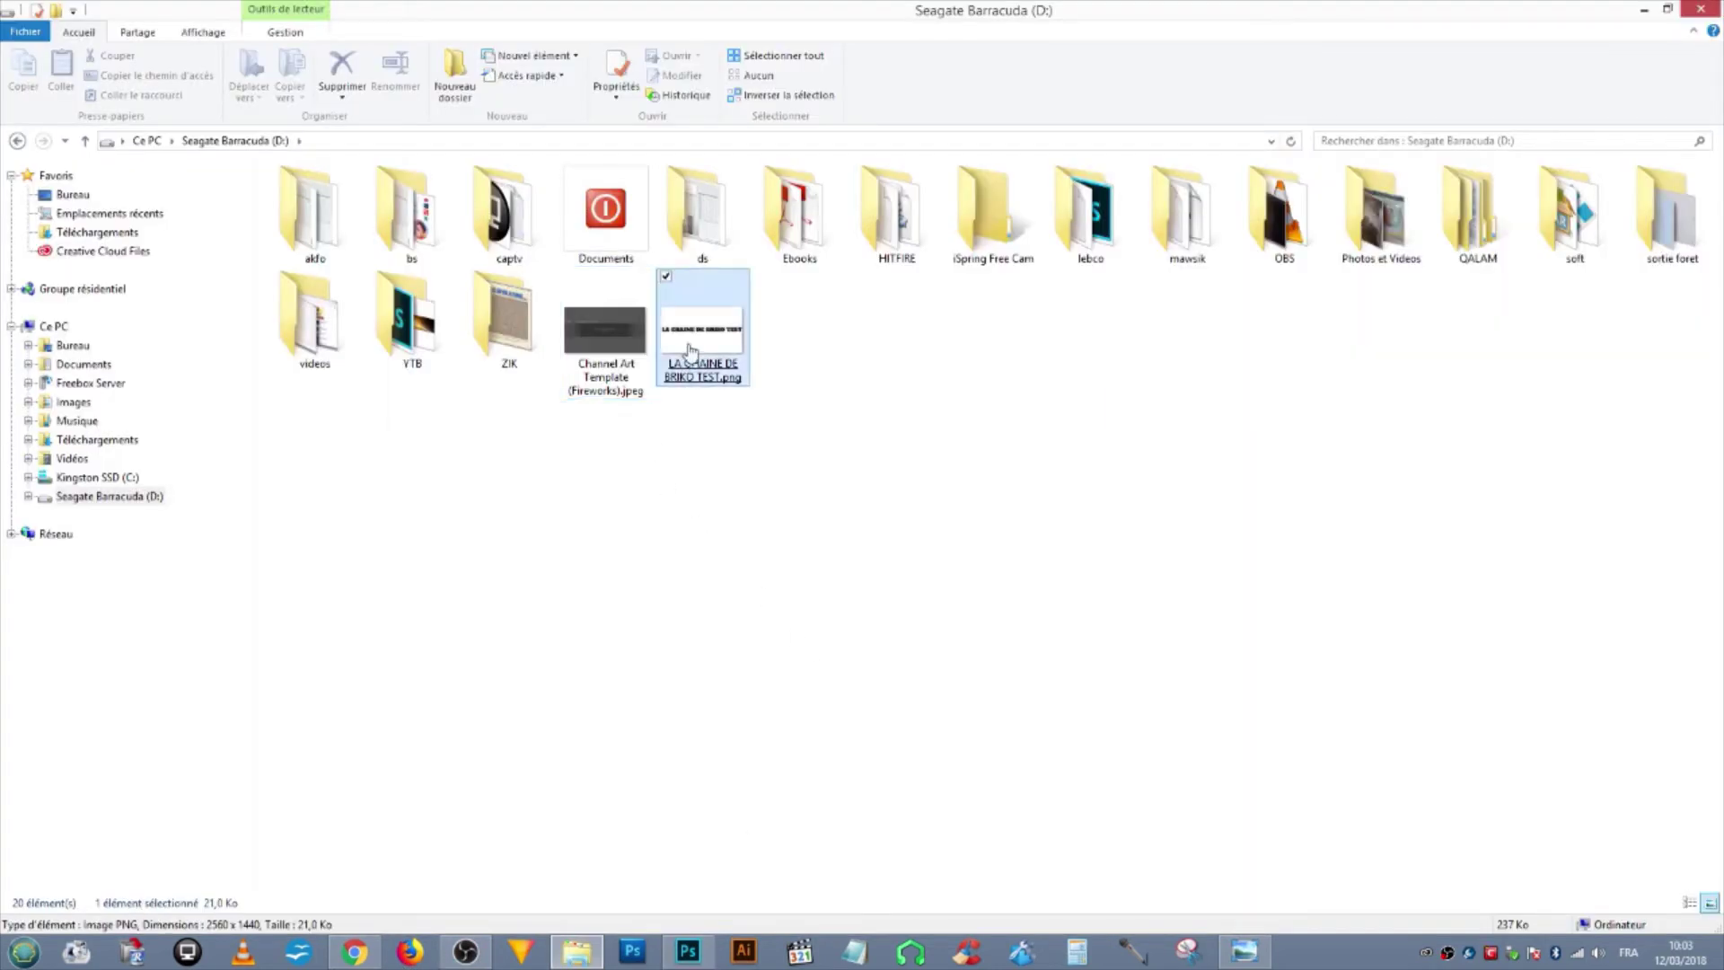
{"action": "left_click", "coordinate": [1703, 11]}
{"action": "left_click", "coordinate": [359, 950]}
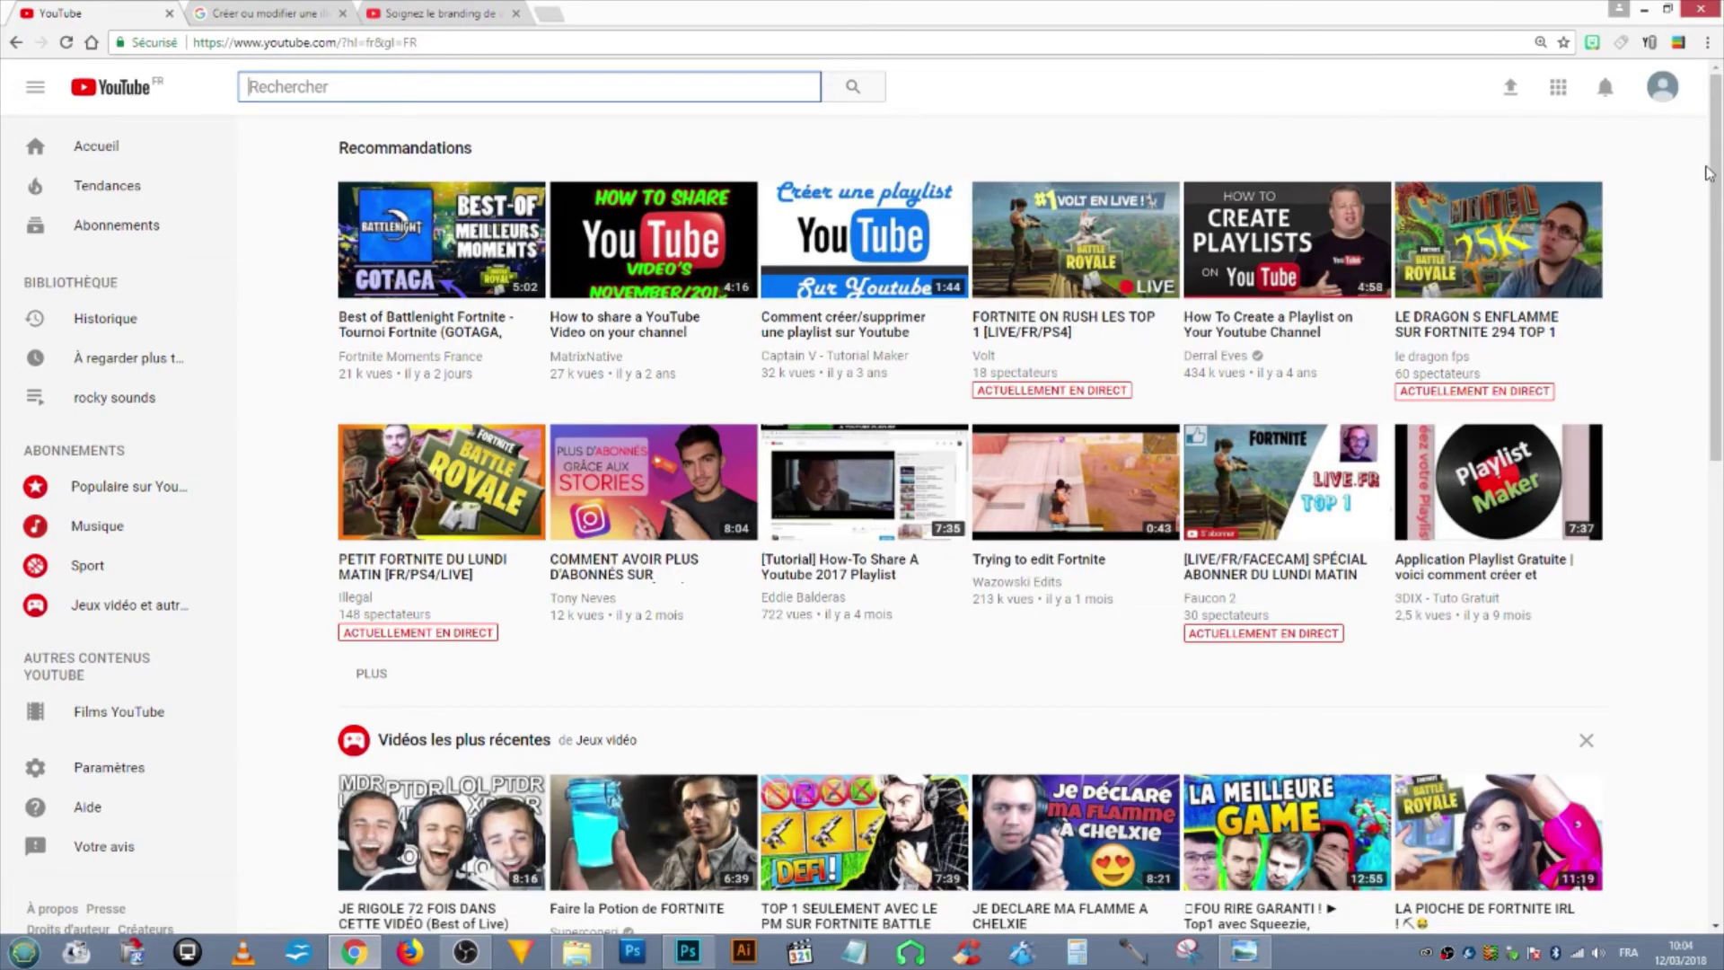
Go to your channel from the account menu and open the channel art editor on the banner.
{"action": "left_click", "coordinate": [1666, 91]}
{"action": "left_click", "coordinate": [1597, 211]}
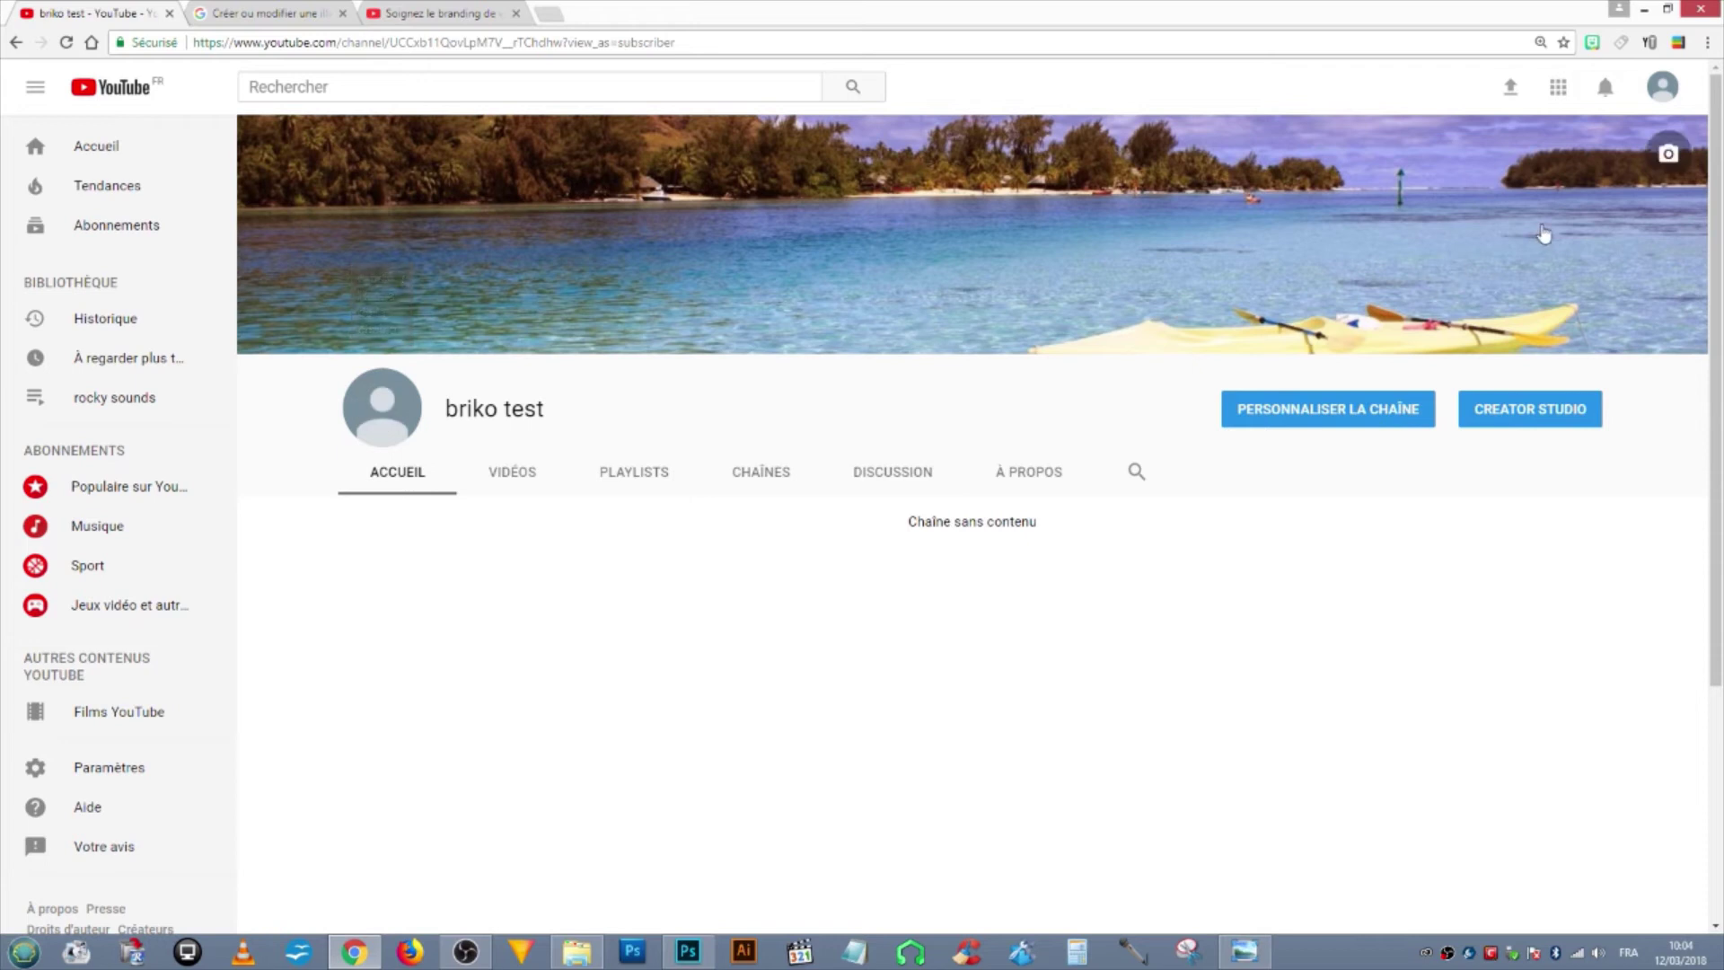
{"action": "left_click", "coordinate": [1670, 157]}
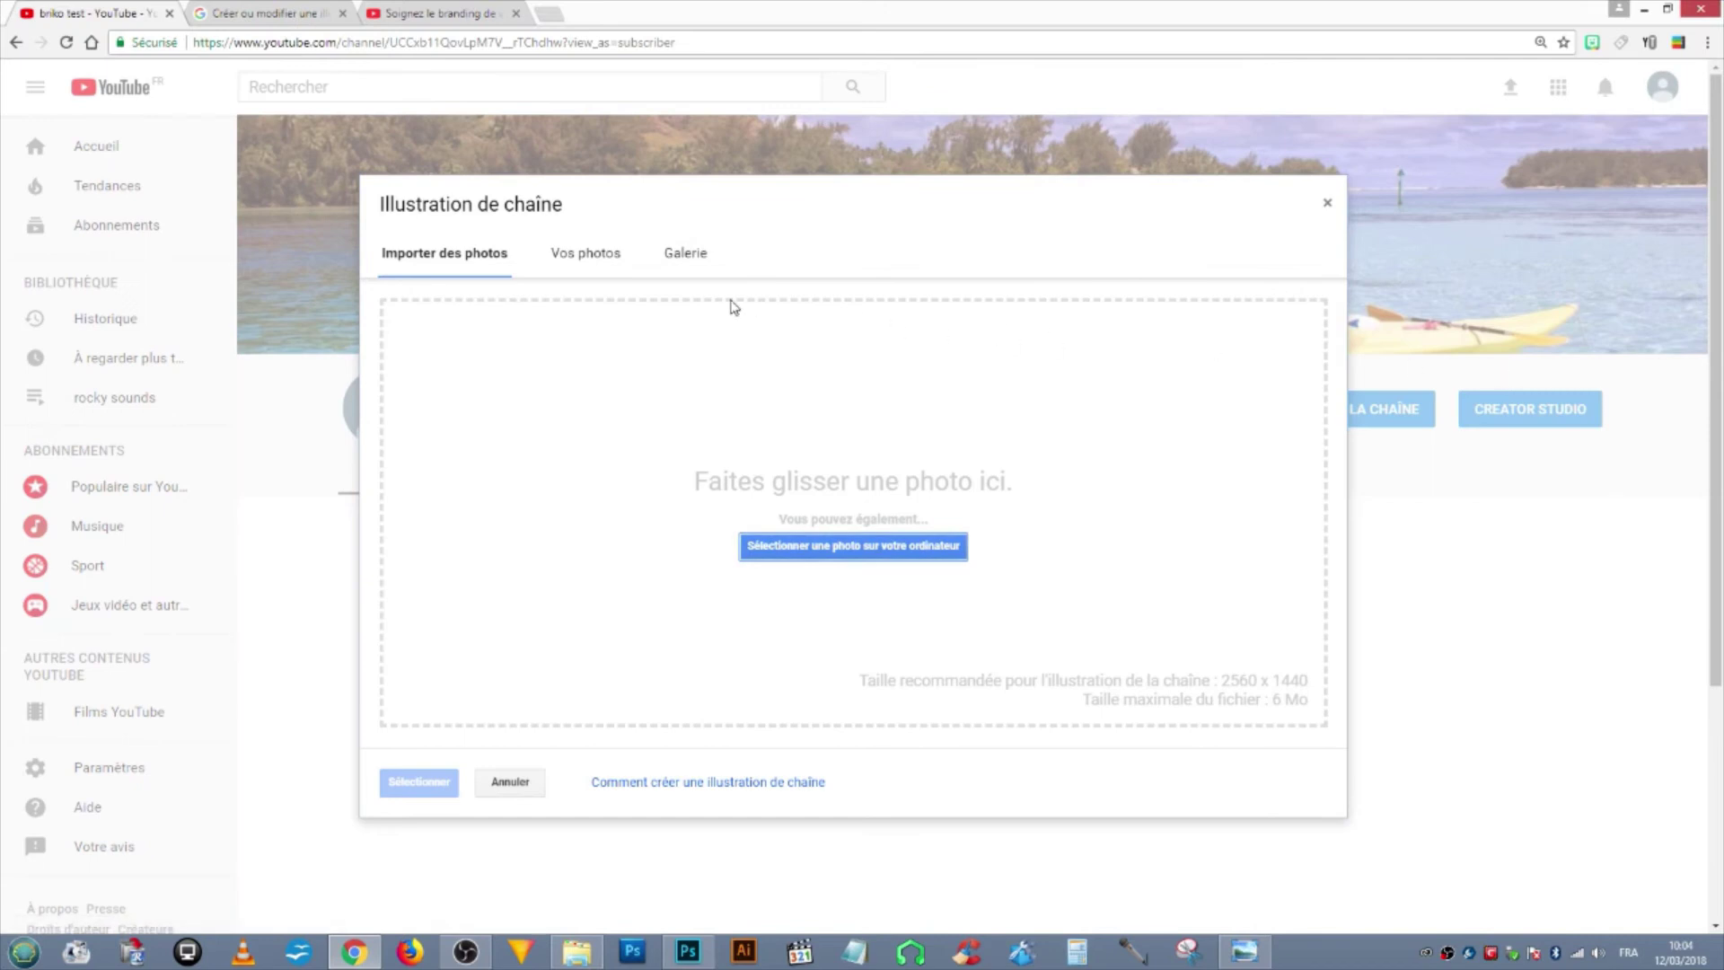
Browse Vos photos and Galerie, return to Importer des photos, and drag LA CHAINE DE BRIKO TEST.png from Explorer.
{"action": "left_click", "coordinate": [615, 262]}
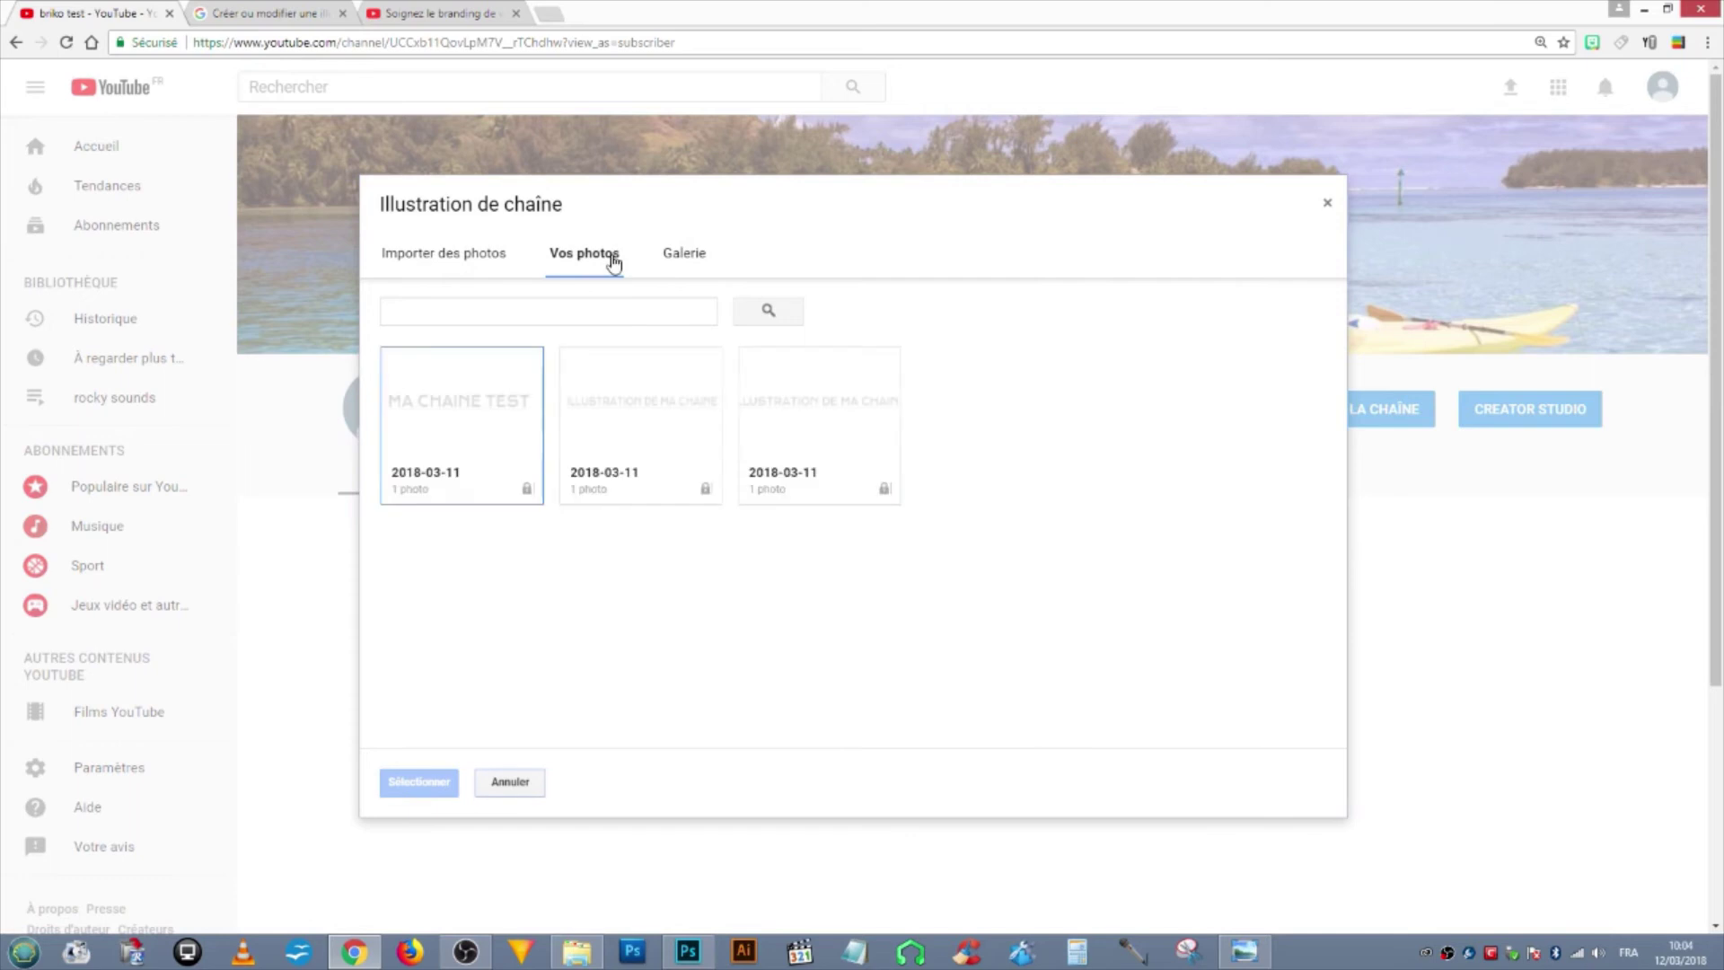
{"action": "left_click", "coordinate": [692, 259]}
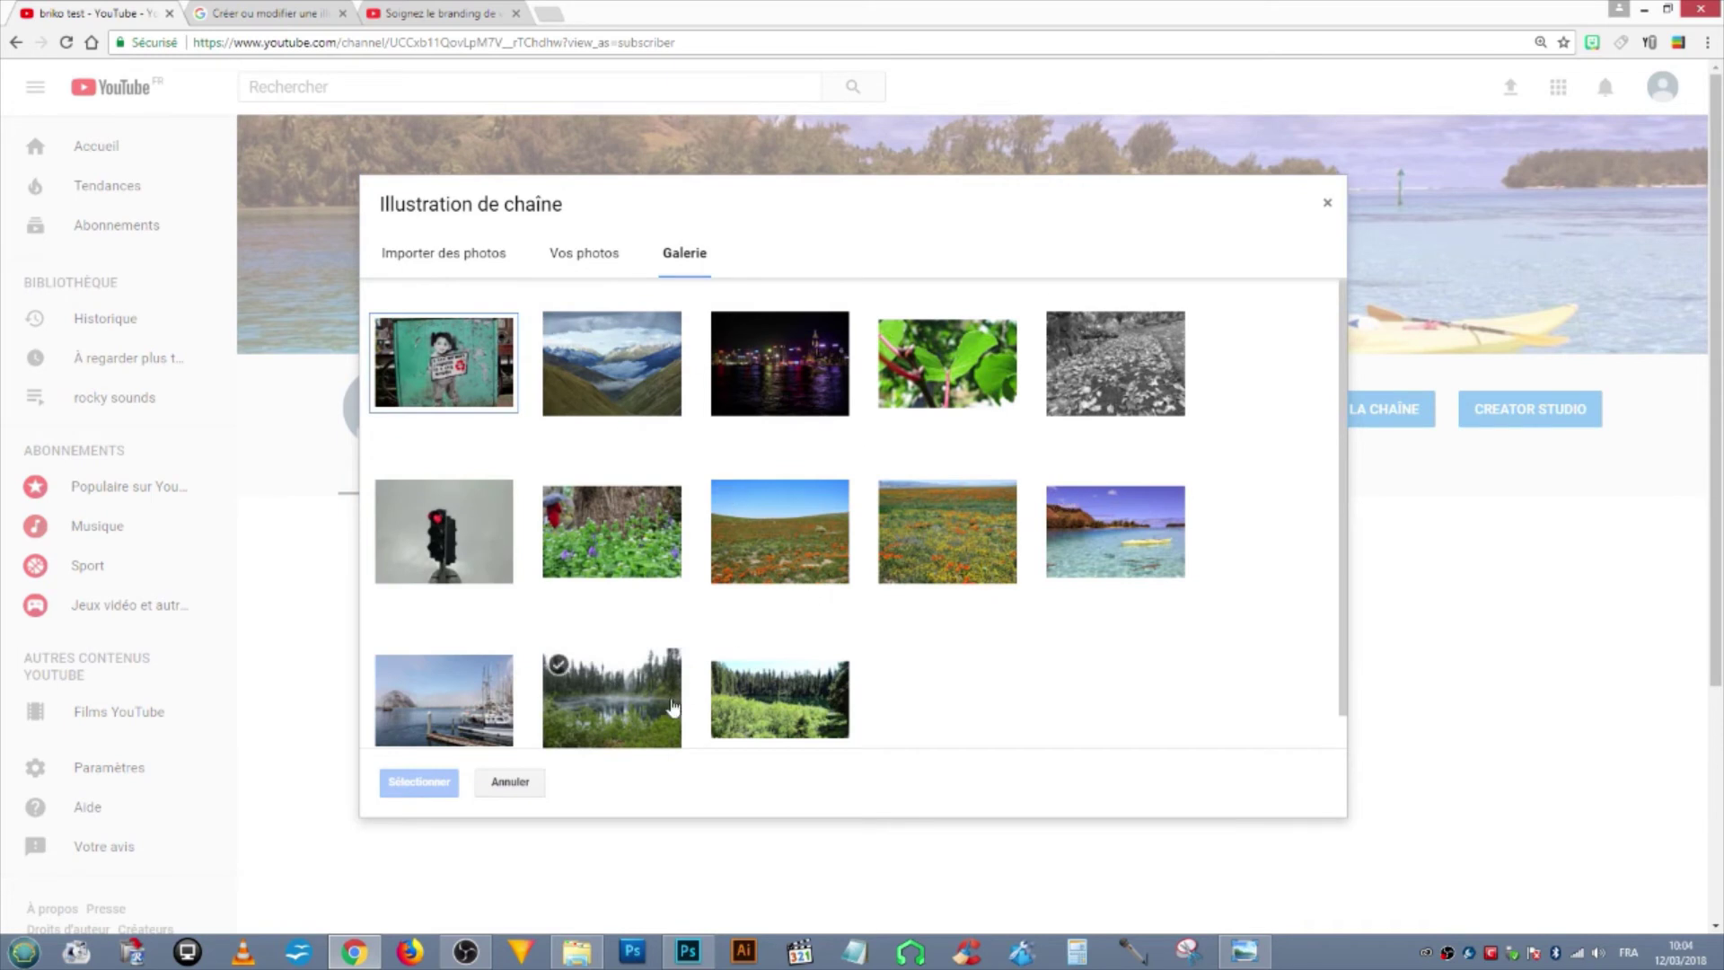
{"action": "left_click", "coordinate": [414, 253]}
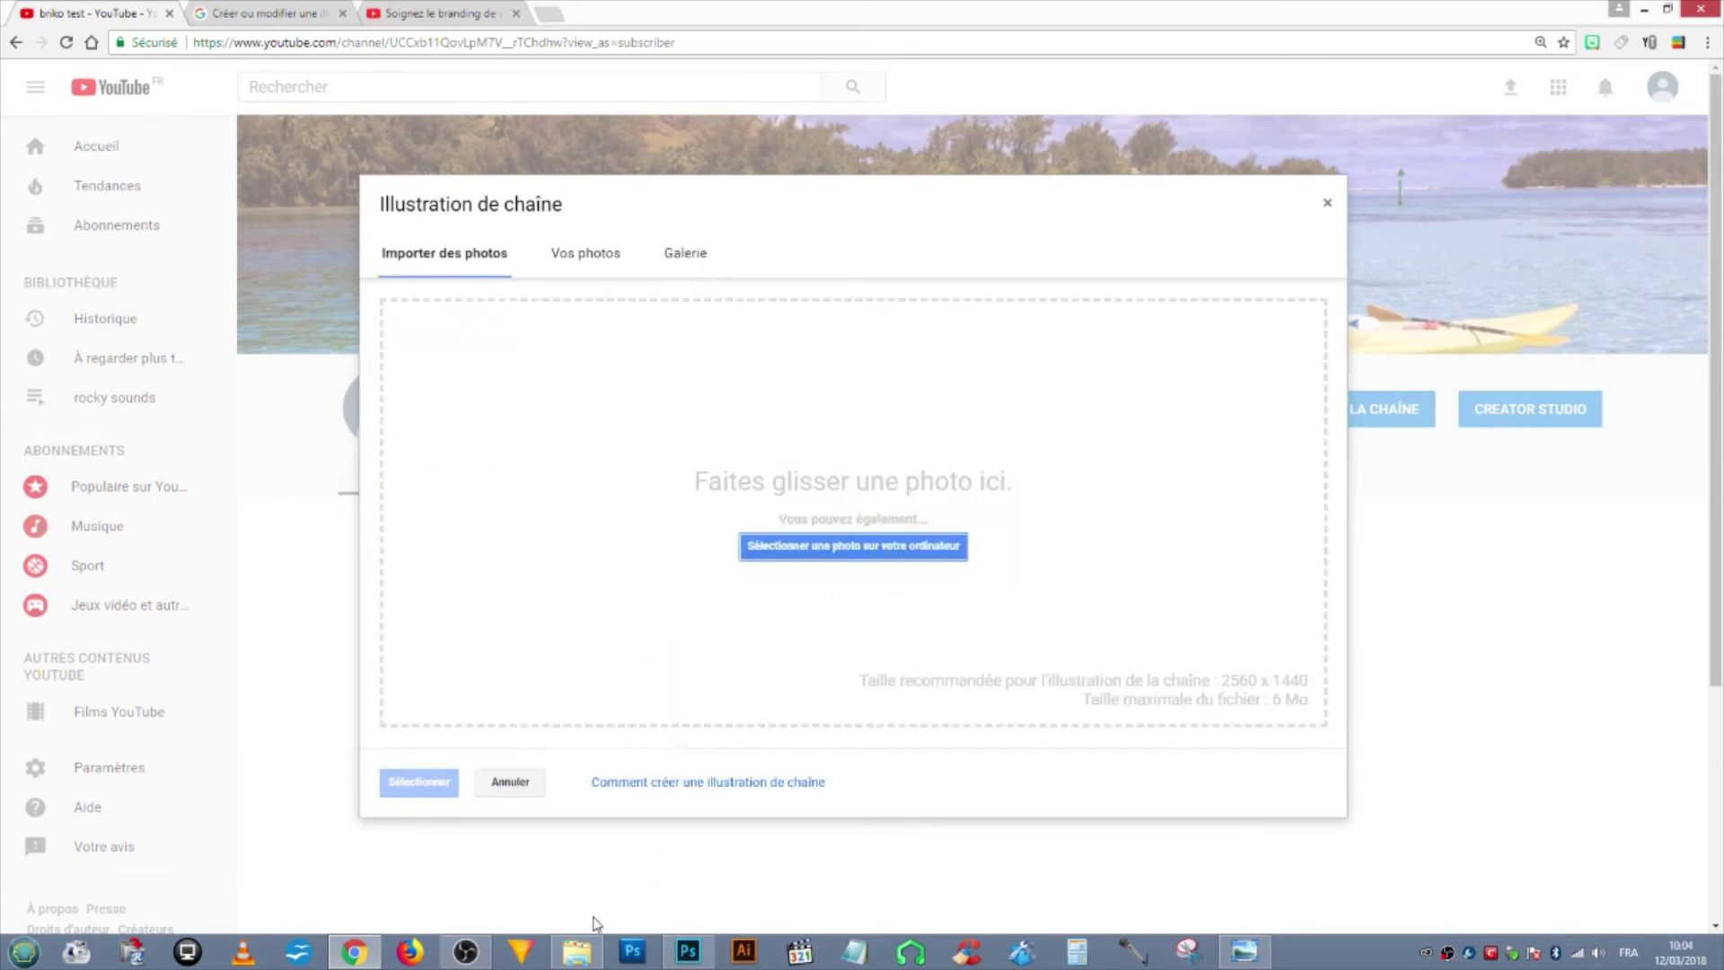
{"action": "left_click", "coordinate": [577, 951]}
{"action": "mouse_move", "coordinate": [702, 368]}
{"action": "left_mouse_down"}
{"action": "mouse_move", "coordinate": [659, 470]}
{"action": "mouse_move", "coordinate": [709, 360]}
{"action": "left_mouse_up"}
Check the PNG's Détails properties: 2560 × 1440 pixels, 21,0 Ko.
{"action": "right_click", "coordinate": [705, 341]}
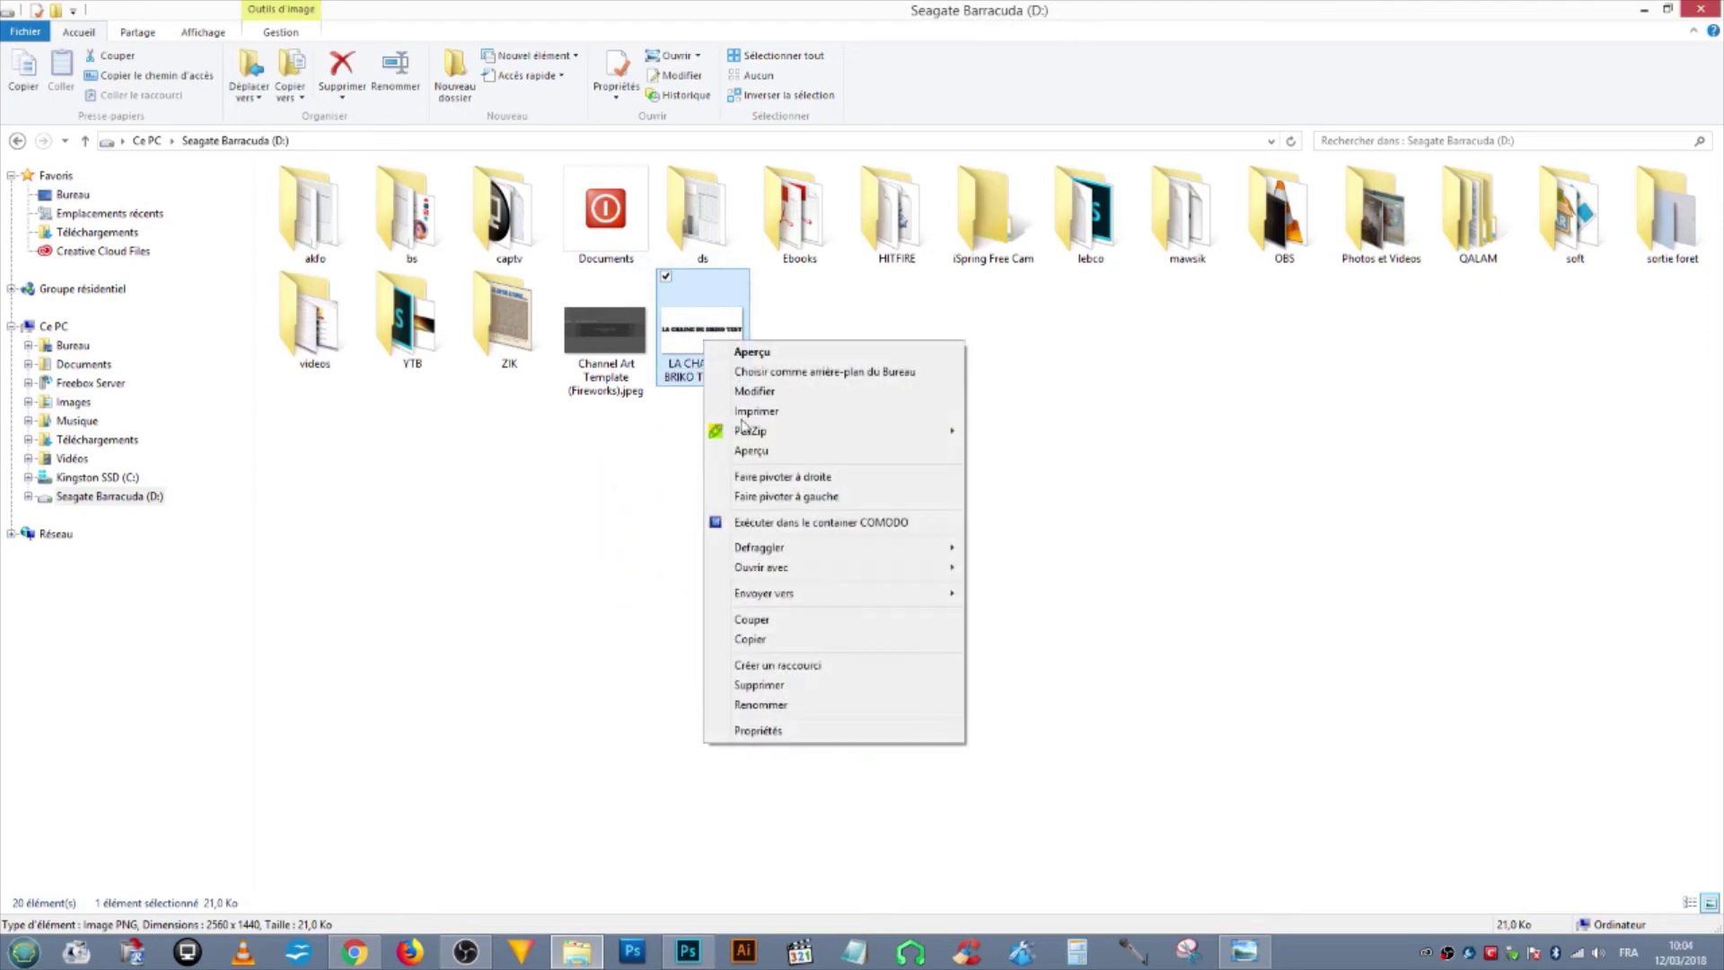
{"action": "left_click", "coordinate": [758, 730]}
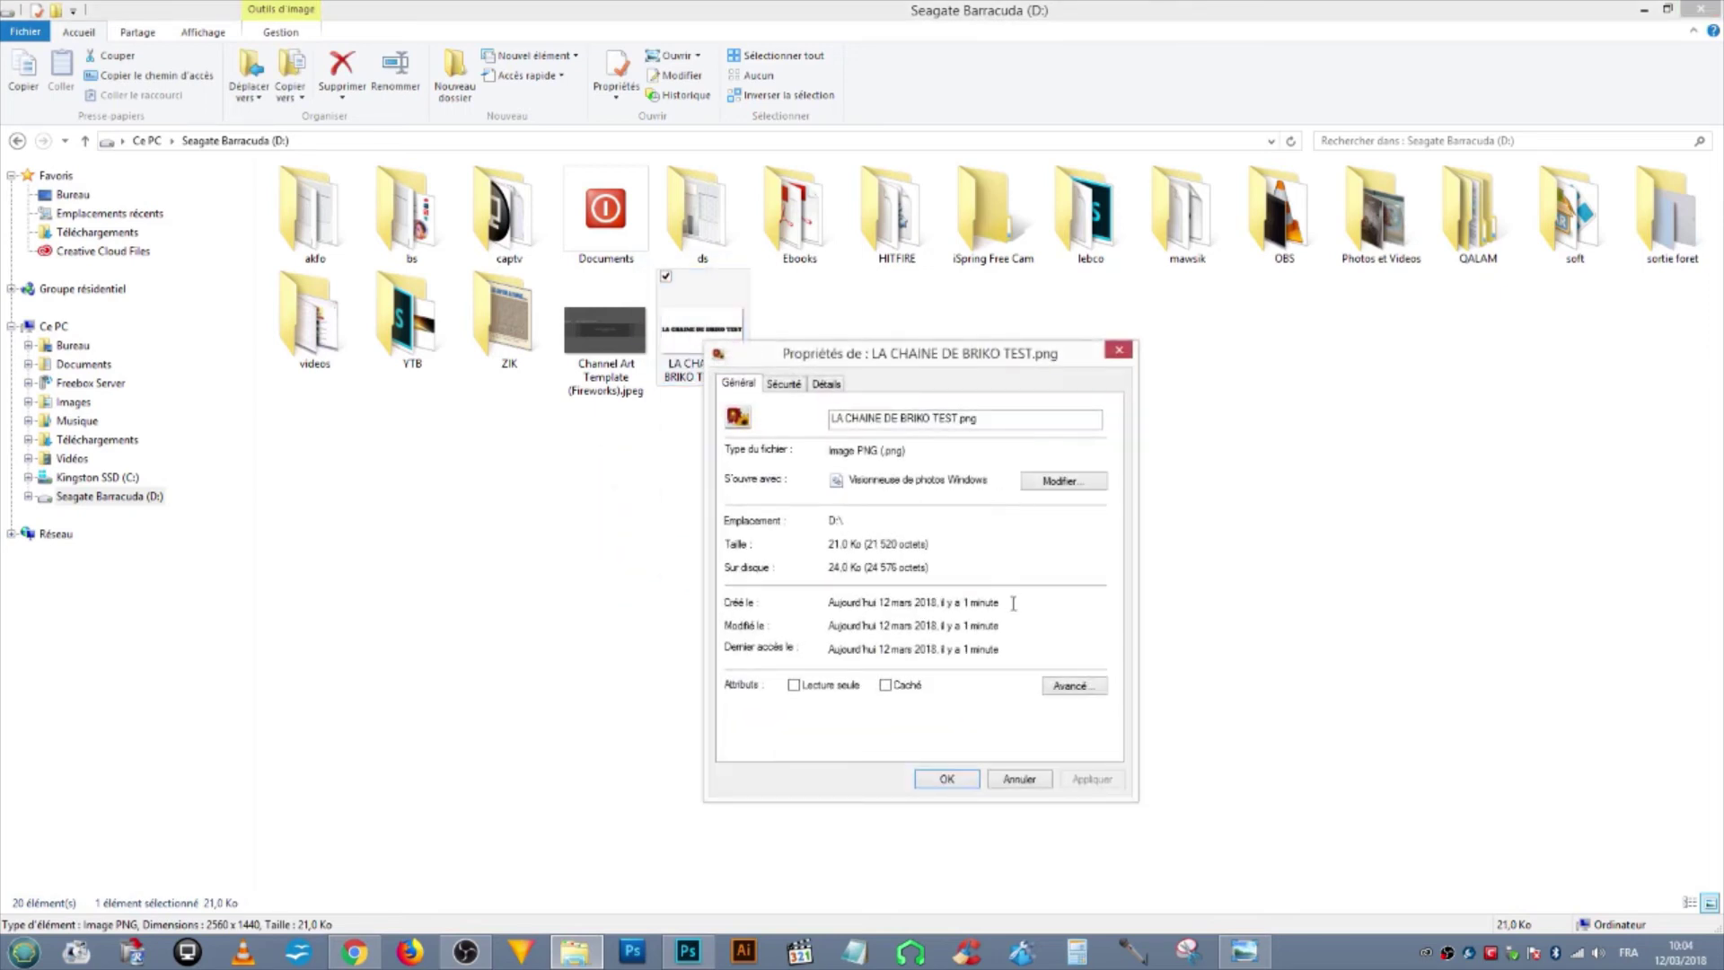
{"action": "left_click", "coordinate": [826, 384]}
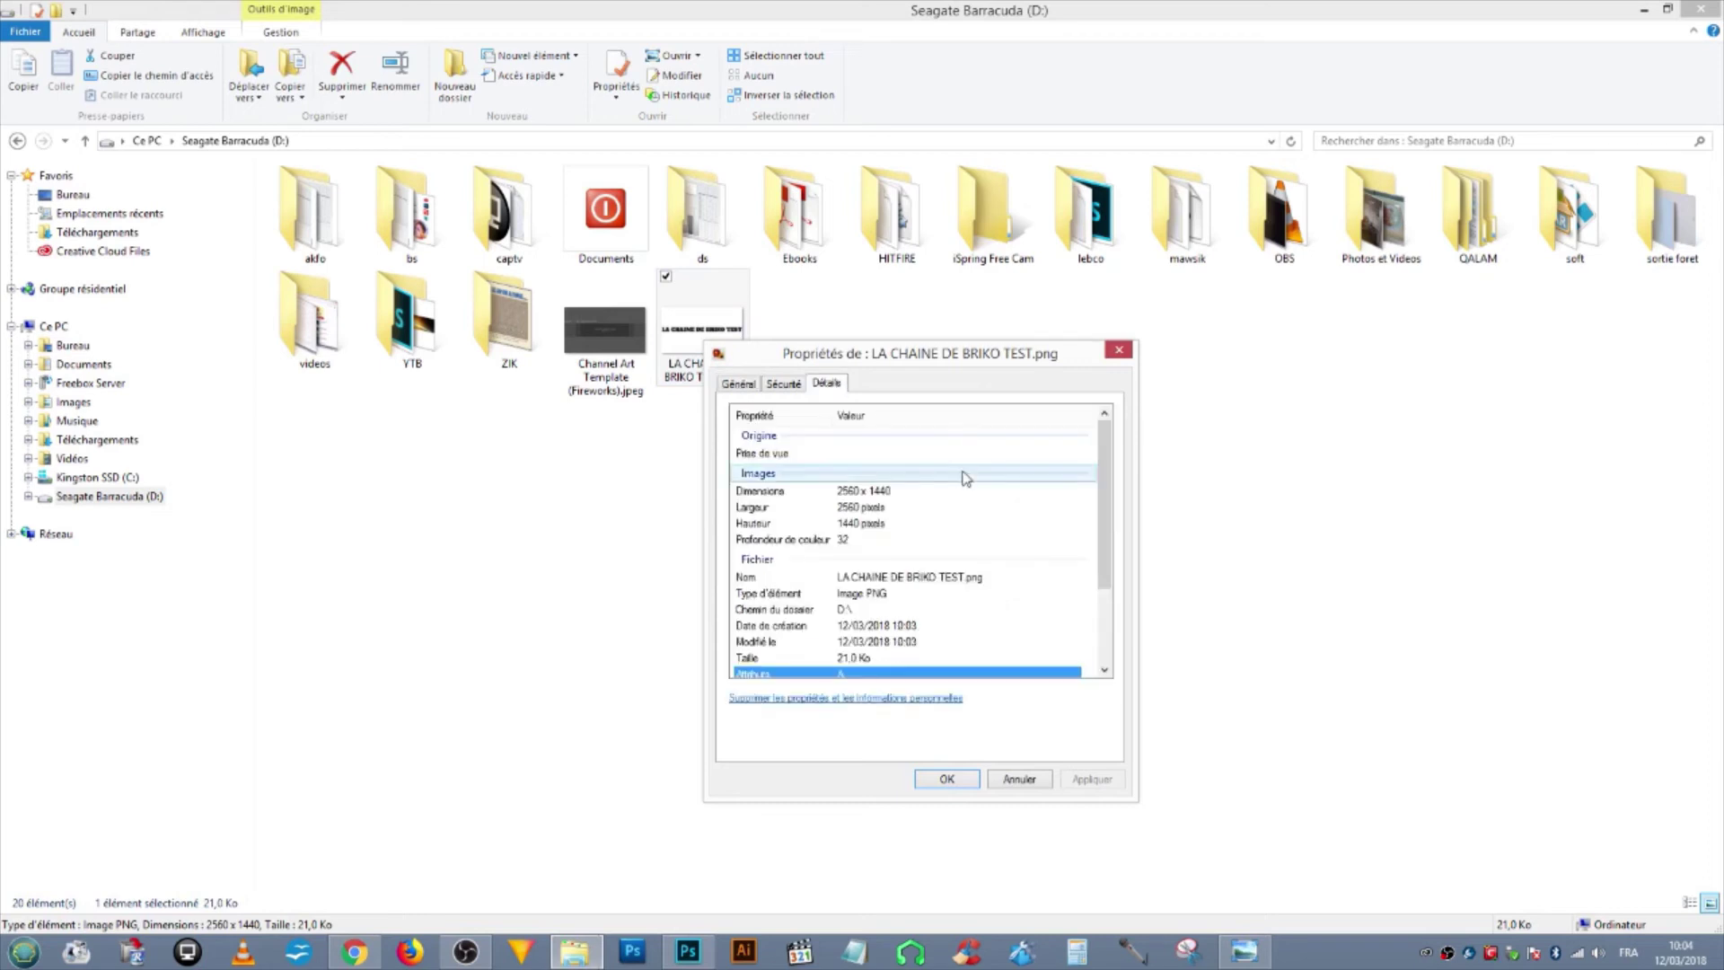
{"action": "left_click", "coordinate": [1018, 778]}
Upload LA CHAINE DE BRIKO TEST.png as channel art, cropped tightly around the title.
{"action": "mouse_move", "coordinate": [723, 332]}
{"action": "left_mouse_down"}
{"action": "mouse_move", "coordinate": [440, 799]}
{"action": "mouse_move", "coordinate": [640, 628]}
{"action": "left_mouse_up"}
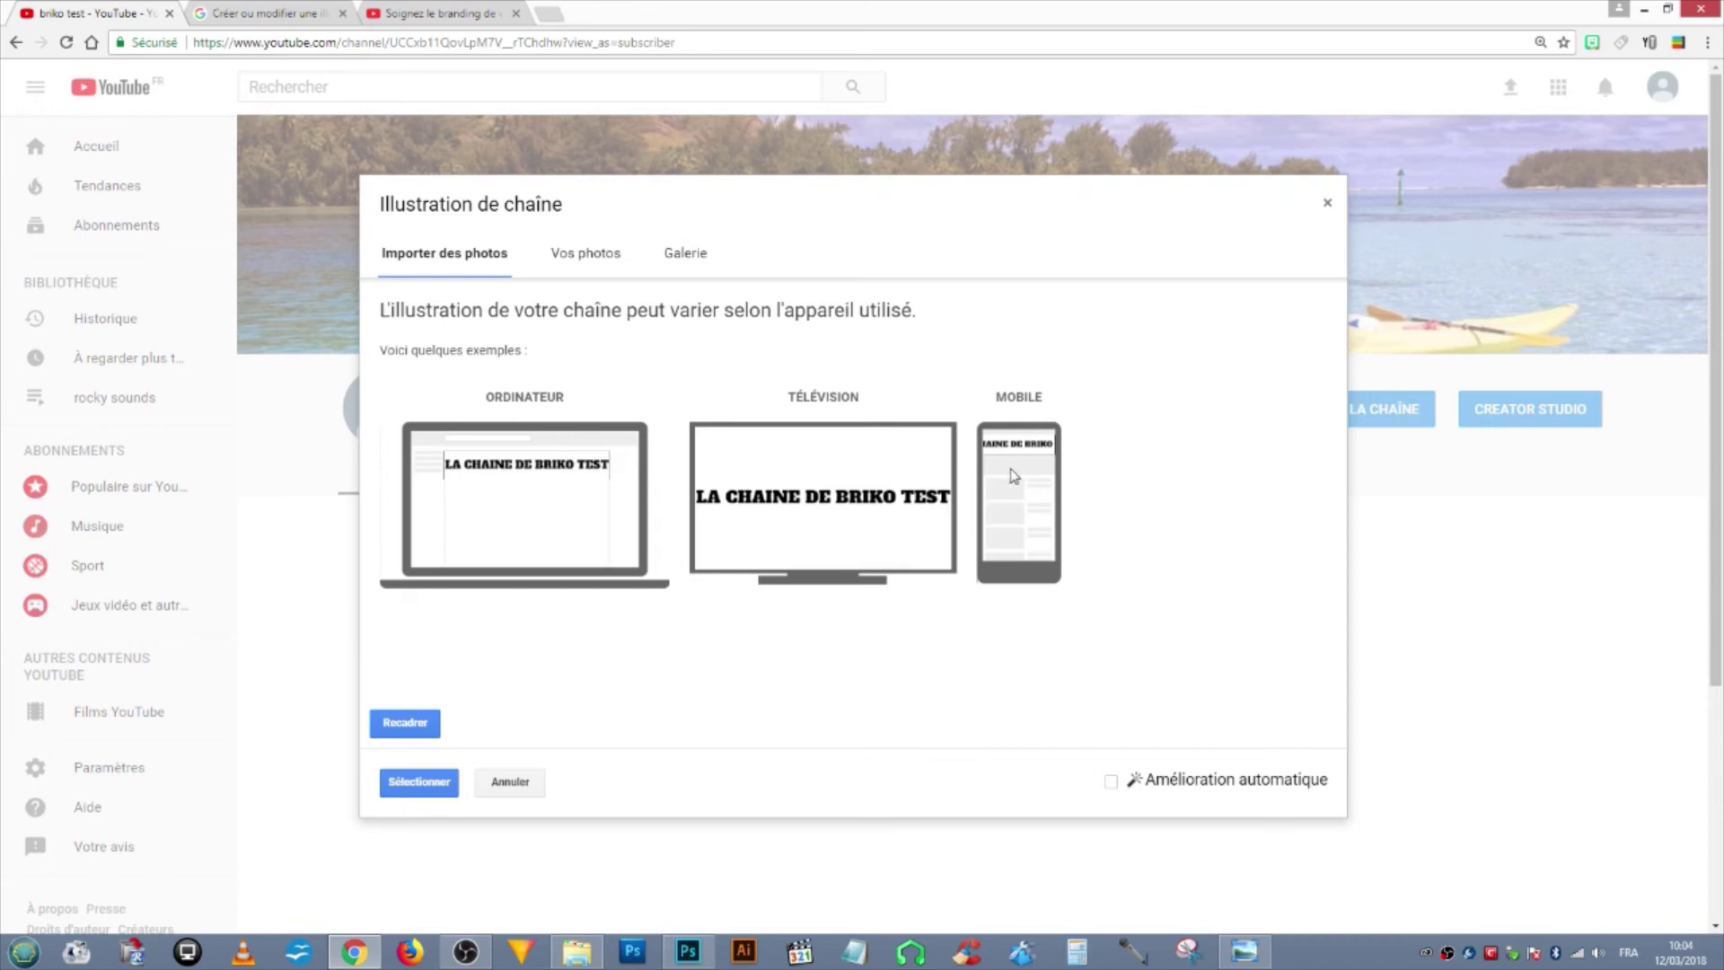
{"action": "left_click", "coordinate": [427, 725]}
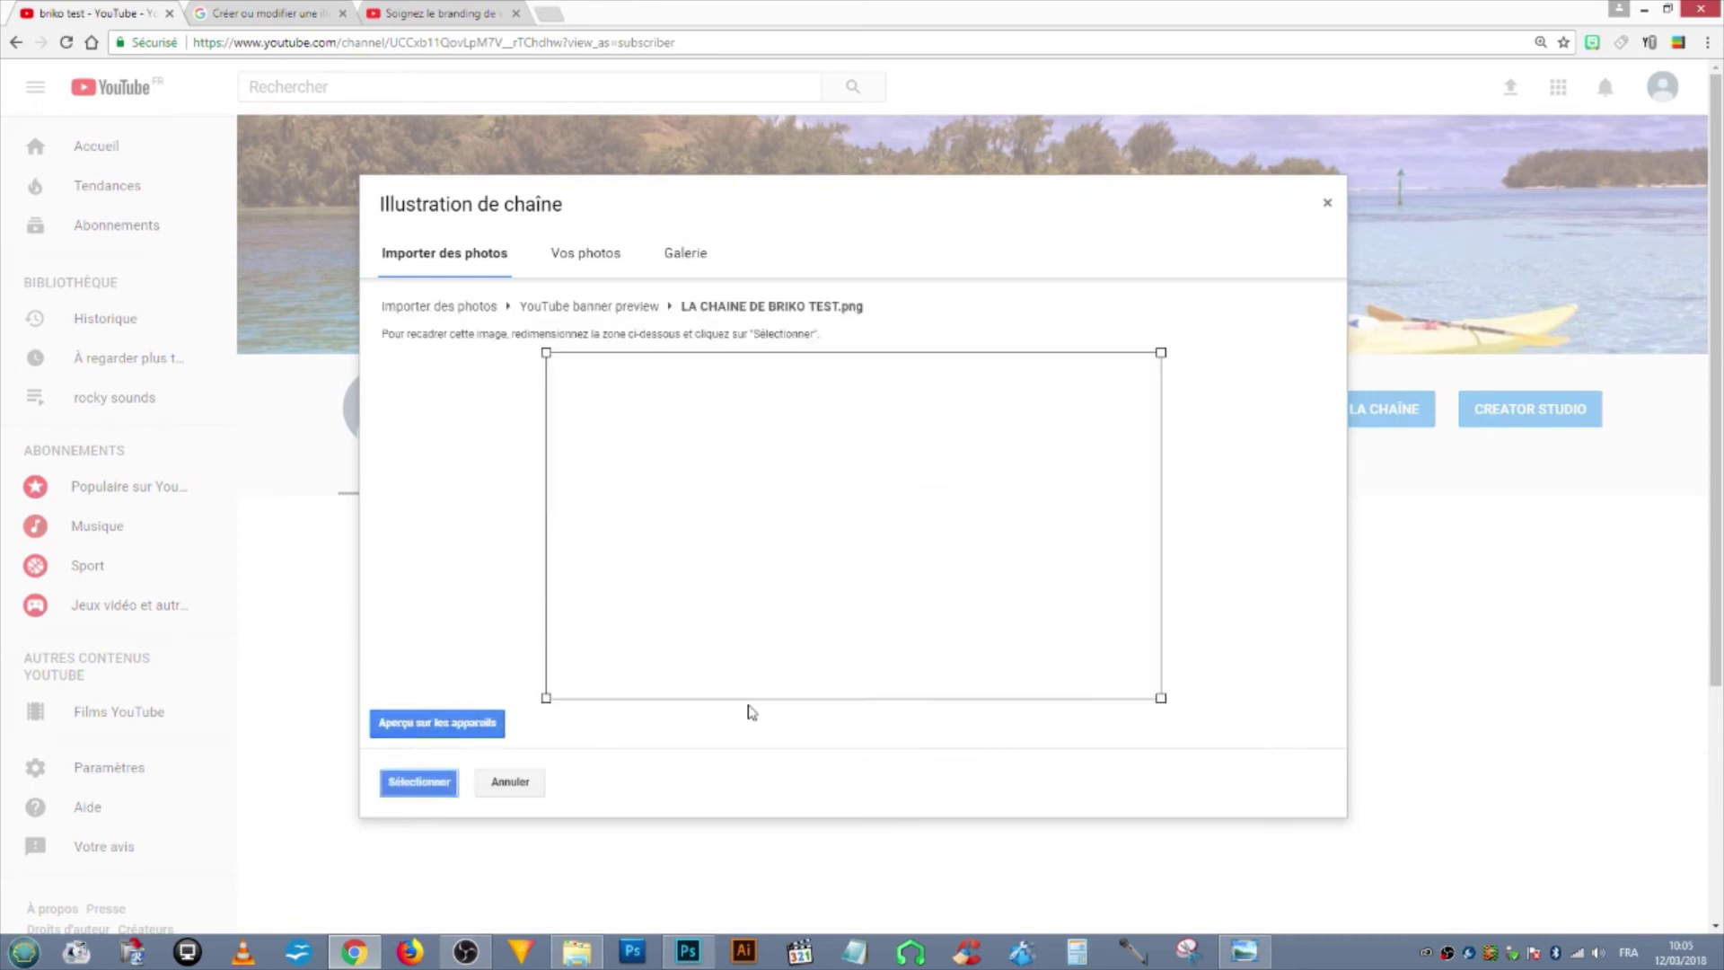
{"action": "mouse_move", "coordinate": [546, 353]}
{"action": "left_mouse_down"}
{"action": "mouse_move", "coordinate": [668, 421]}
{"action": "mouse_move", "coordinate": [446, 354]}
{"action": "mouse_move", "coordinate": [697, 424]}
{"action": "mouse_move", "coordinate": [435, 335]}
{"action": "left_mouse_up"}
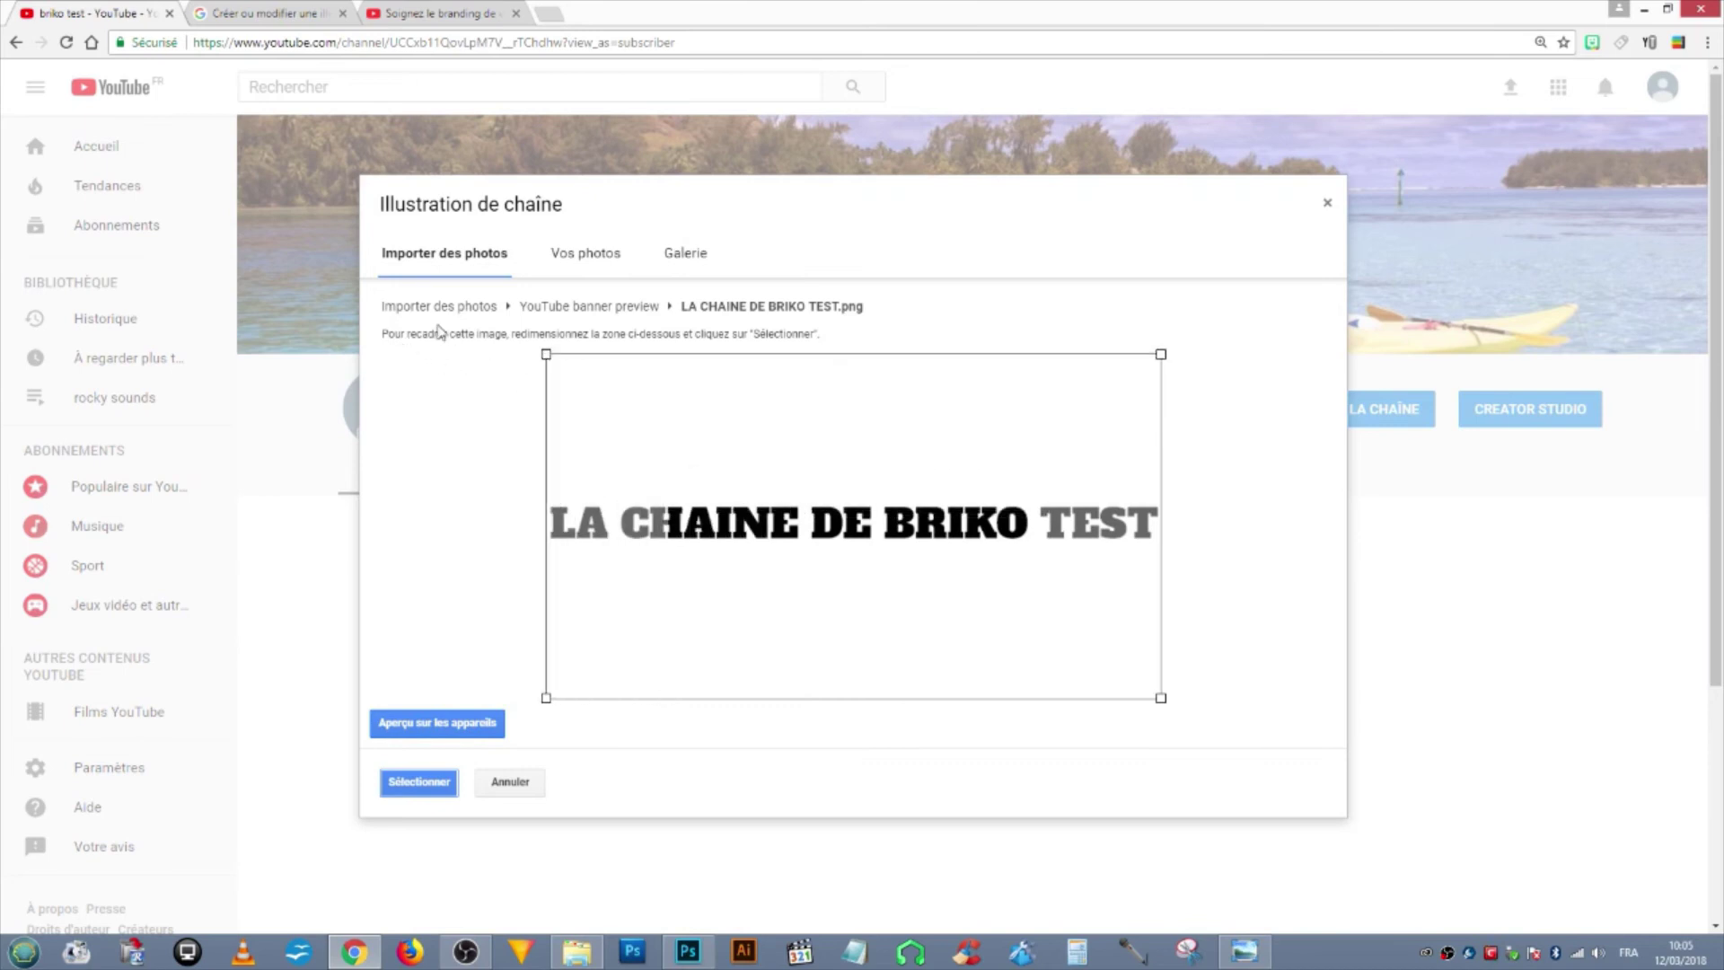
{"action": "left_click", "coordinate": [441, 784]}
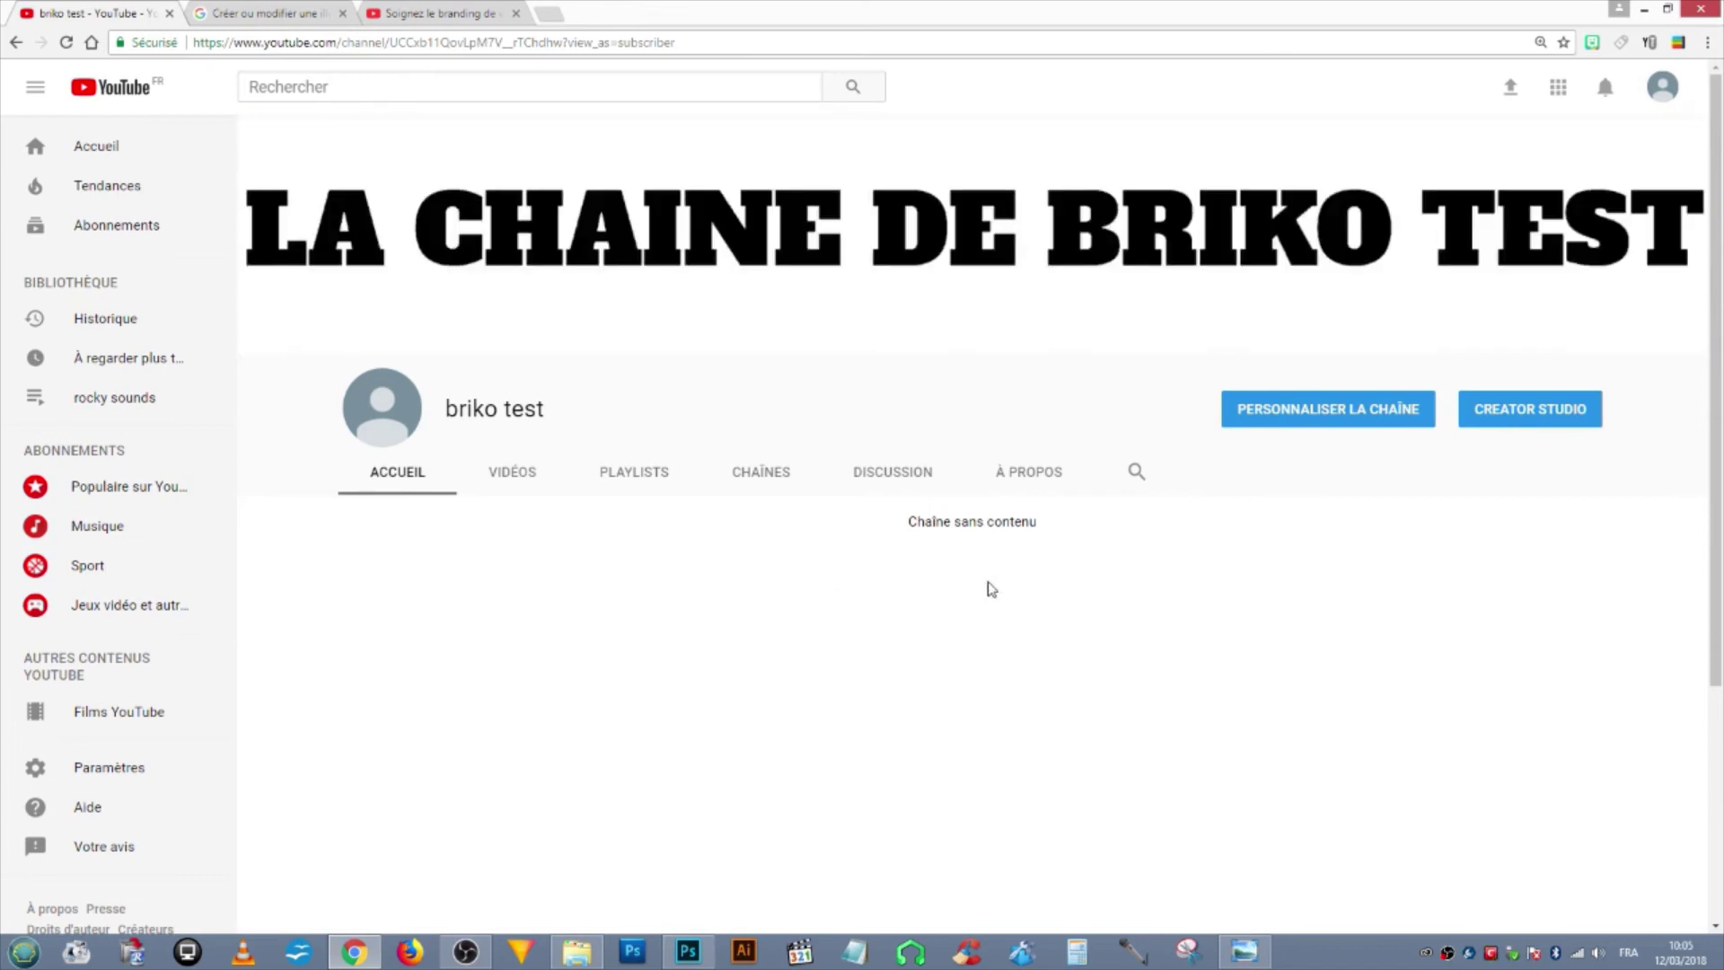
View the new banner in Personnaliser la chaîne, then go back to Photoshop.
{"action": "left_click", "coordinate": [1338, 411]}
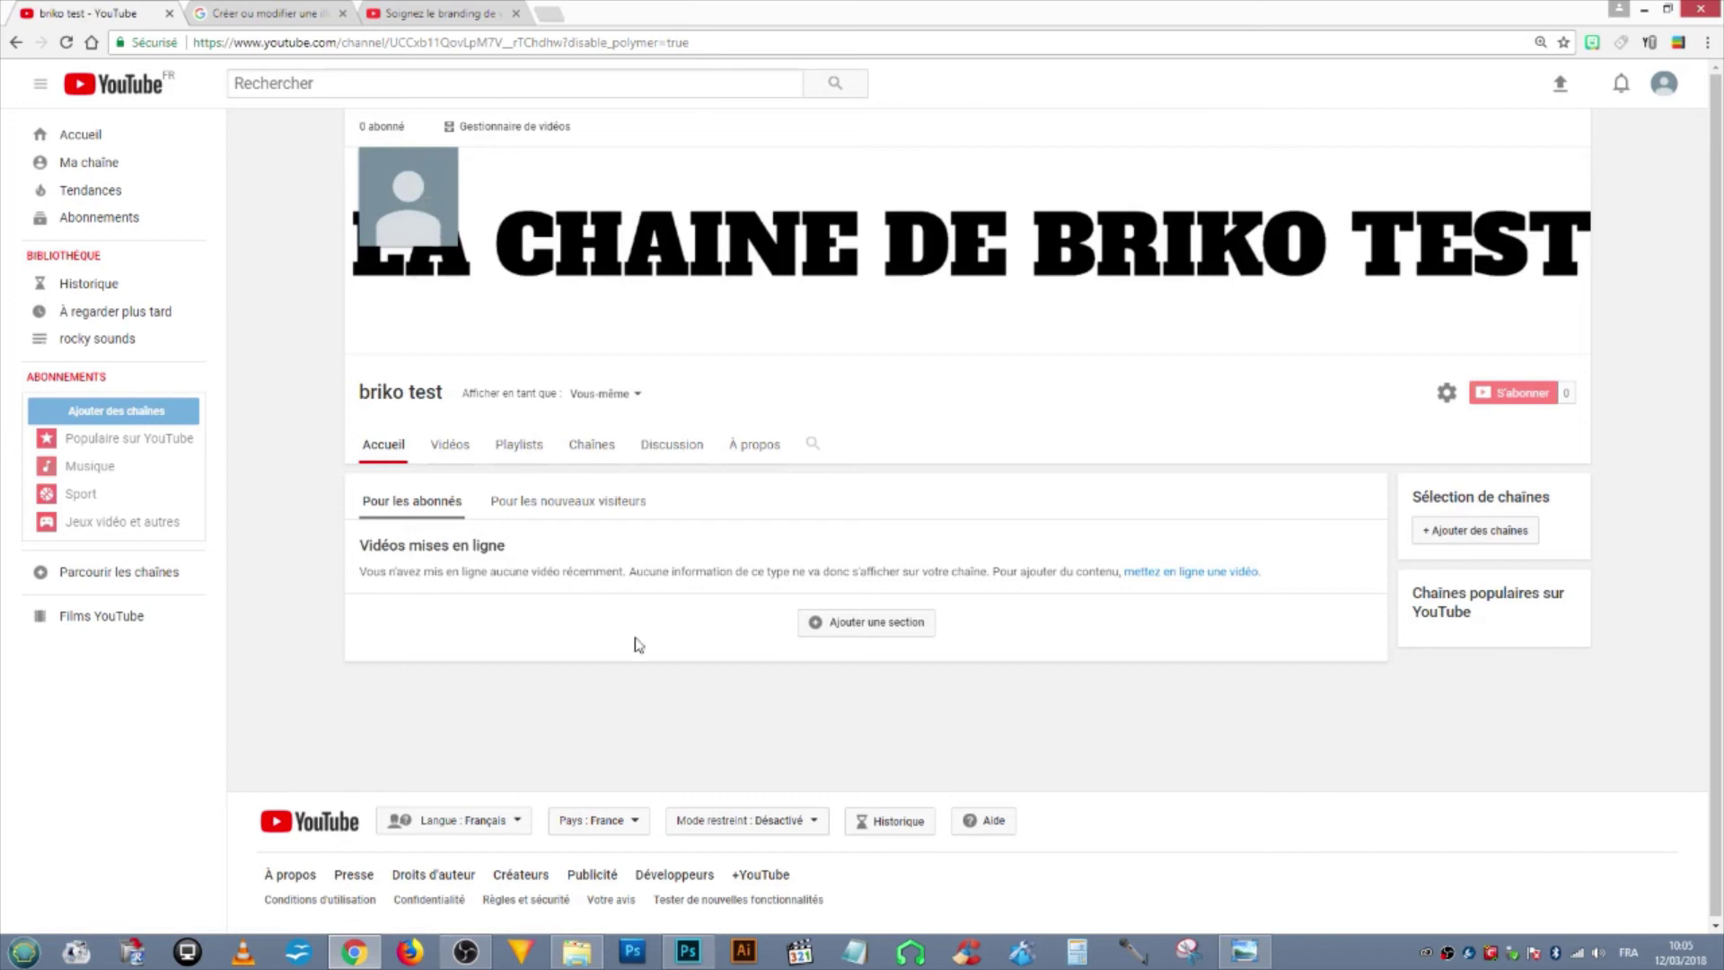
{"action": "left_click", "coordinate": [689, 954]}
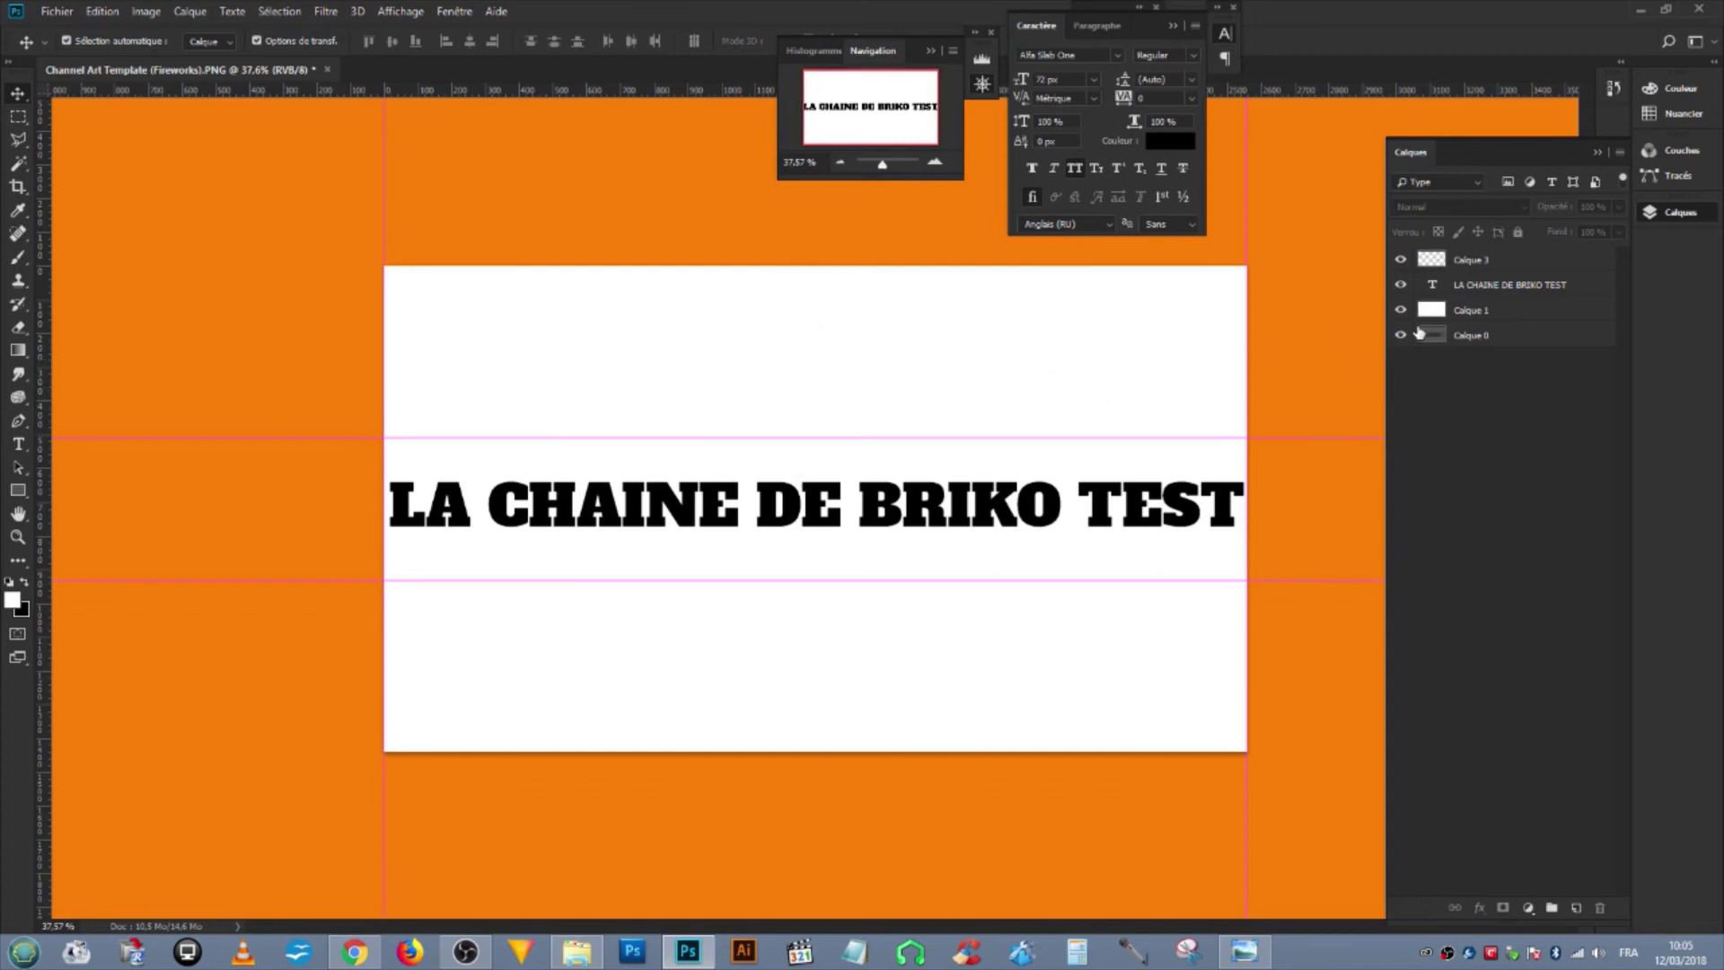
Scale the title text layer down to about 84% and shift it slightly up-left.
{"action": "left_click", "coordinate": [1434, 292]}
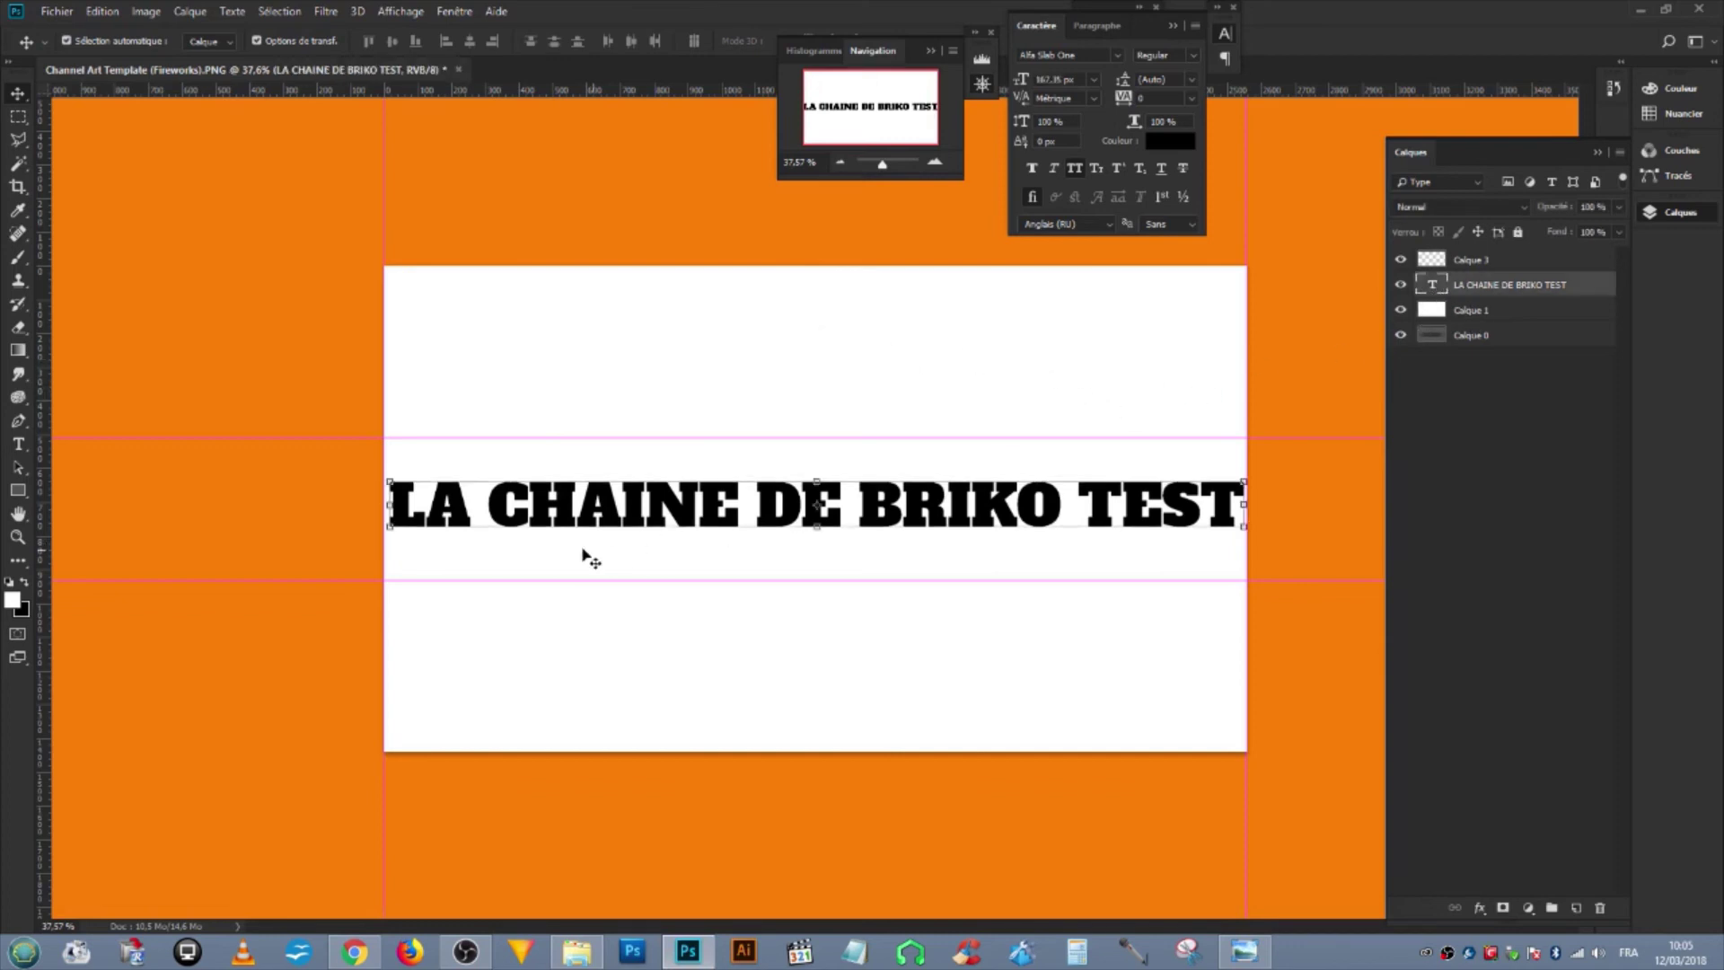
{"action": "left_click_drag", "start_coordinate": [389, 482], "coordinate": [523, 486]}
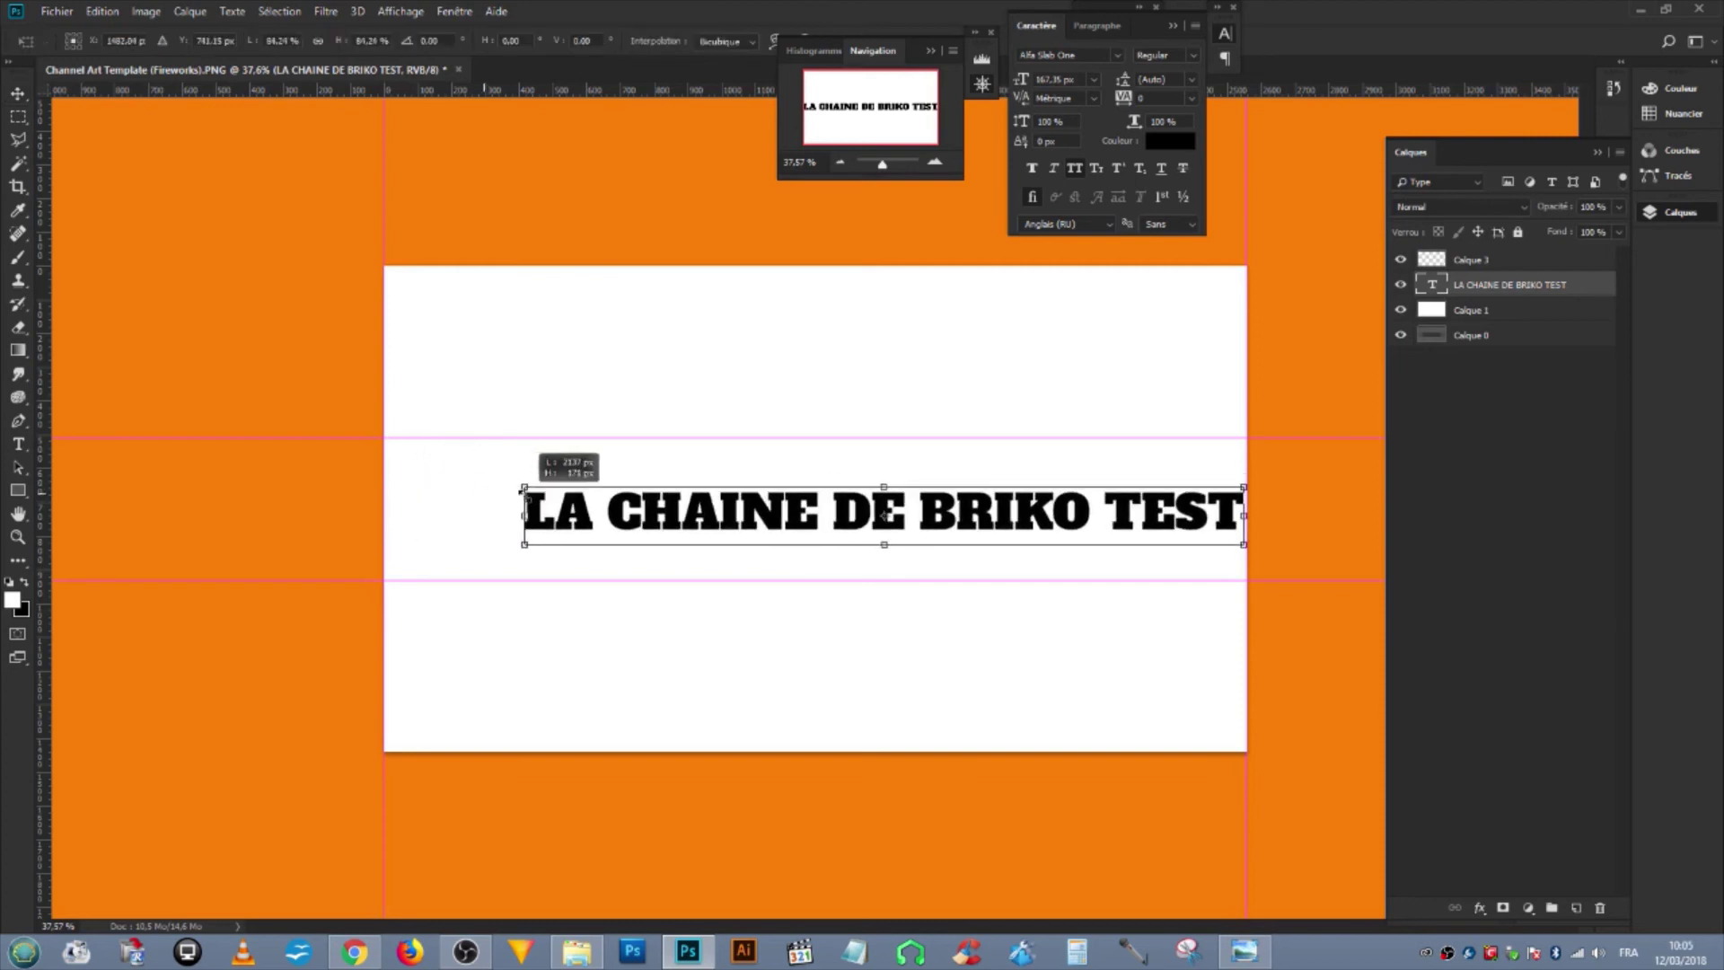
{"action": "left_click_drag", "start_coordinate": [943, 514], "coordinate": [931, 508]}
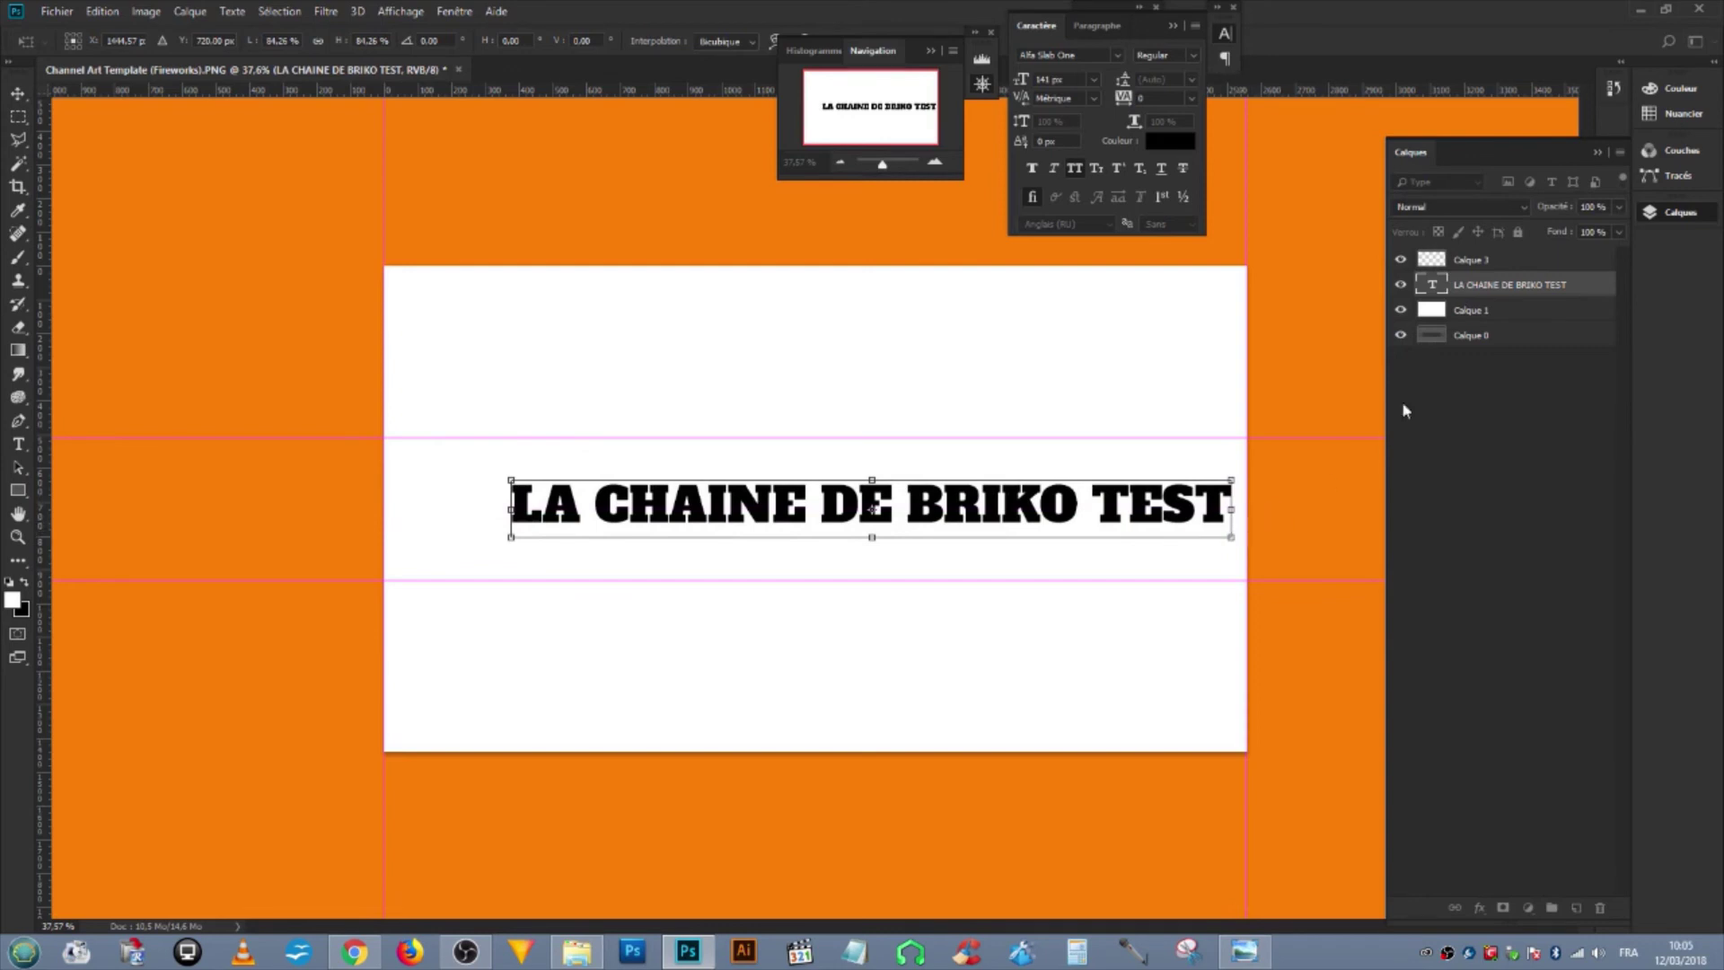
{"action": "key", "text": "Return"}
Add vertical and horizontal guides through the centre of the banner.
{"action": "left_click", "coordinate": [1467, 317]}
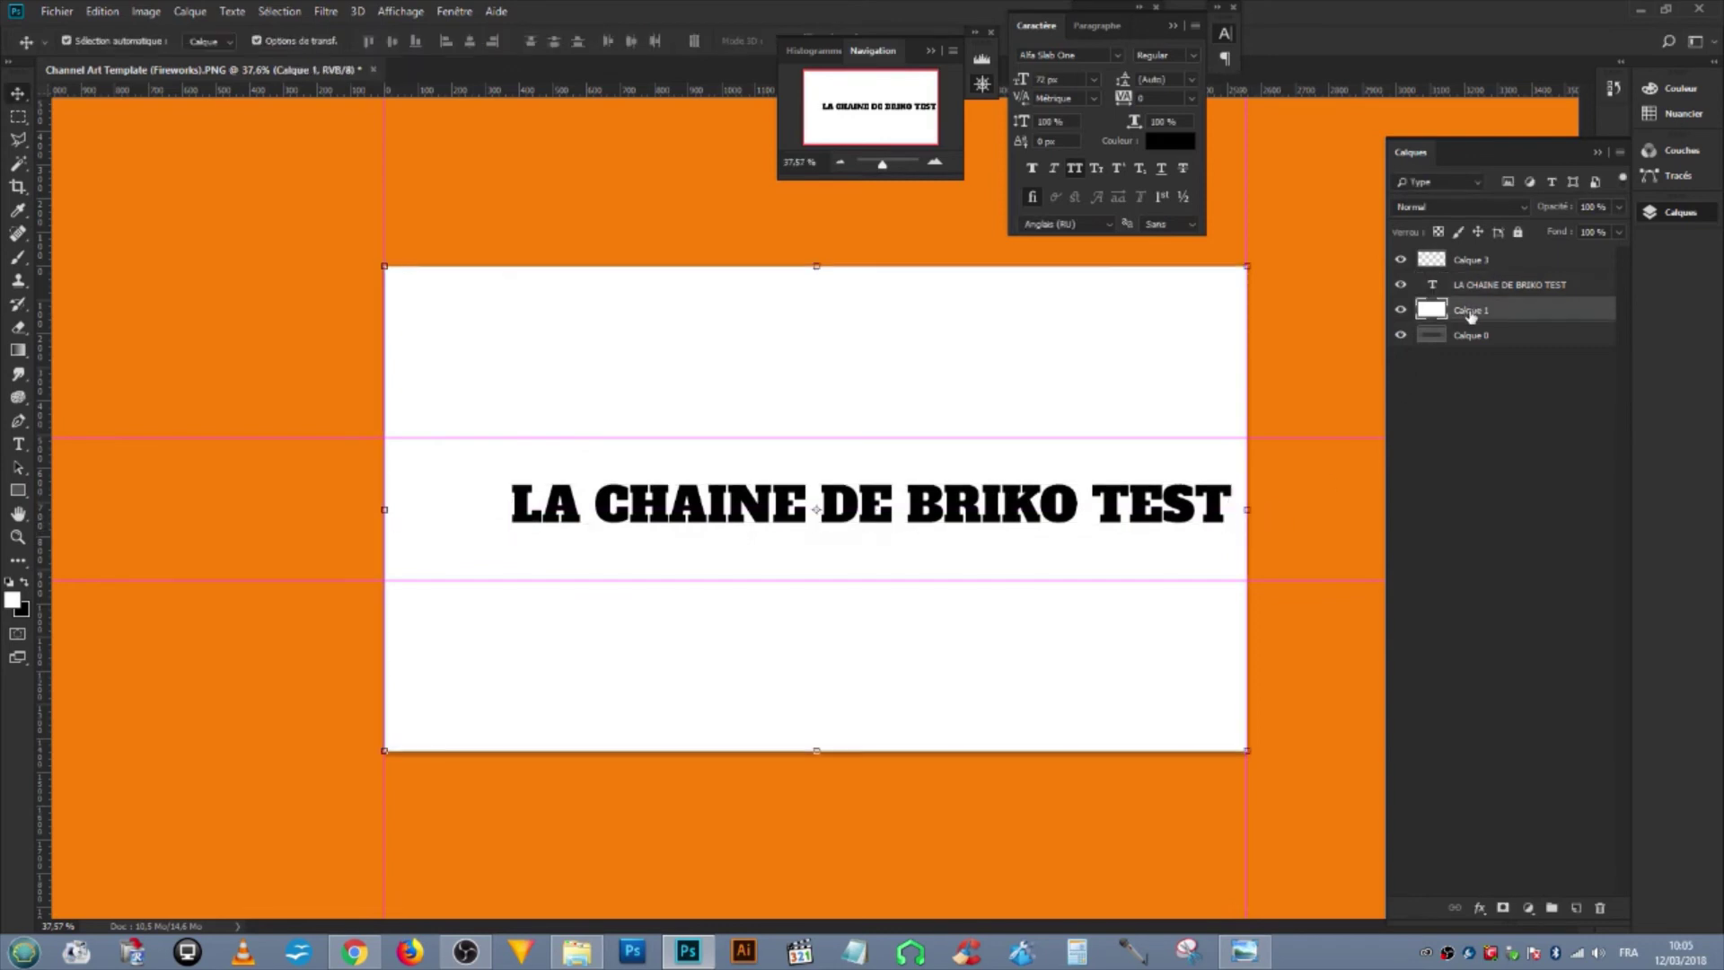
{"action": "left_click_drag", "start_coordinate": [43, 323], "coordinate": [816, 451]}
{"action": "left_click_drag", "start_coordinate": [580, 92], "coordinate": [736, 508]}
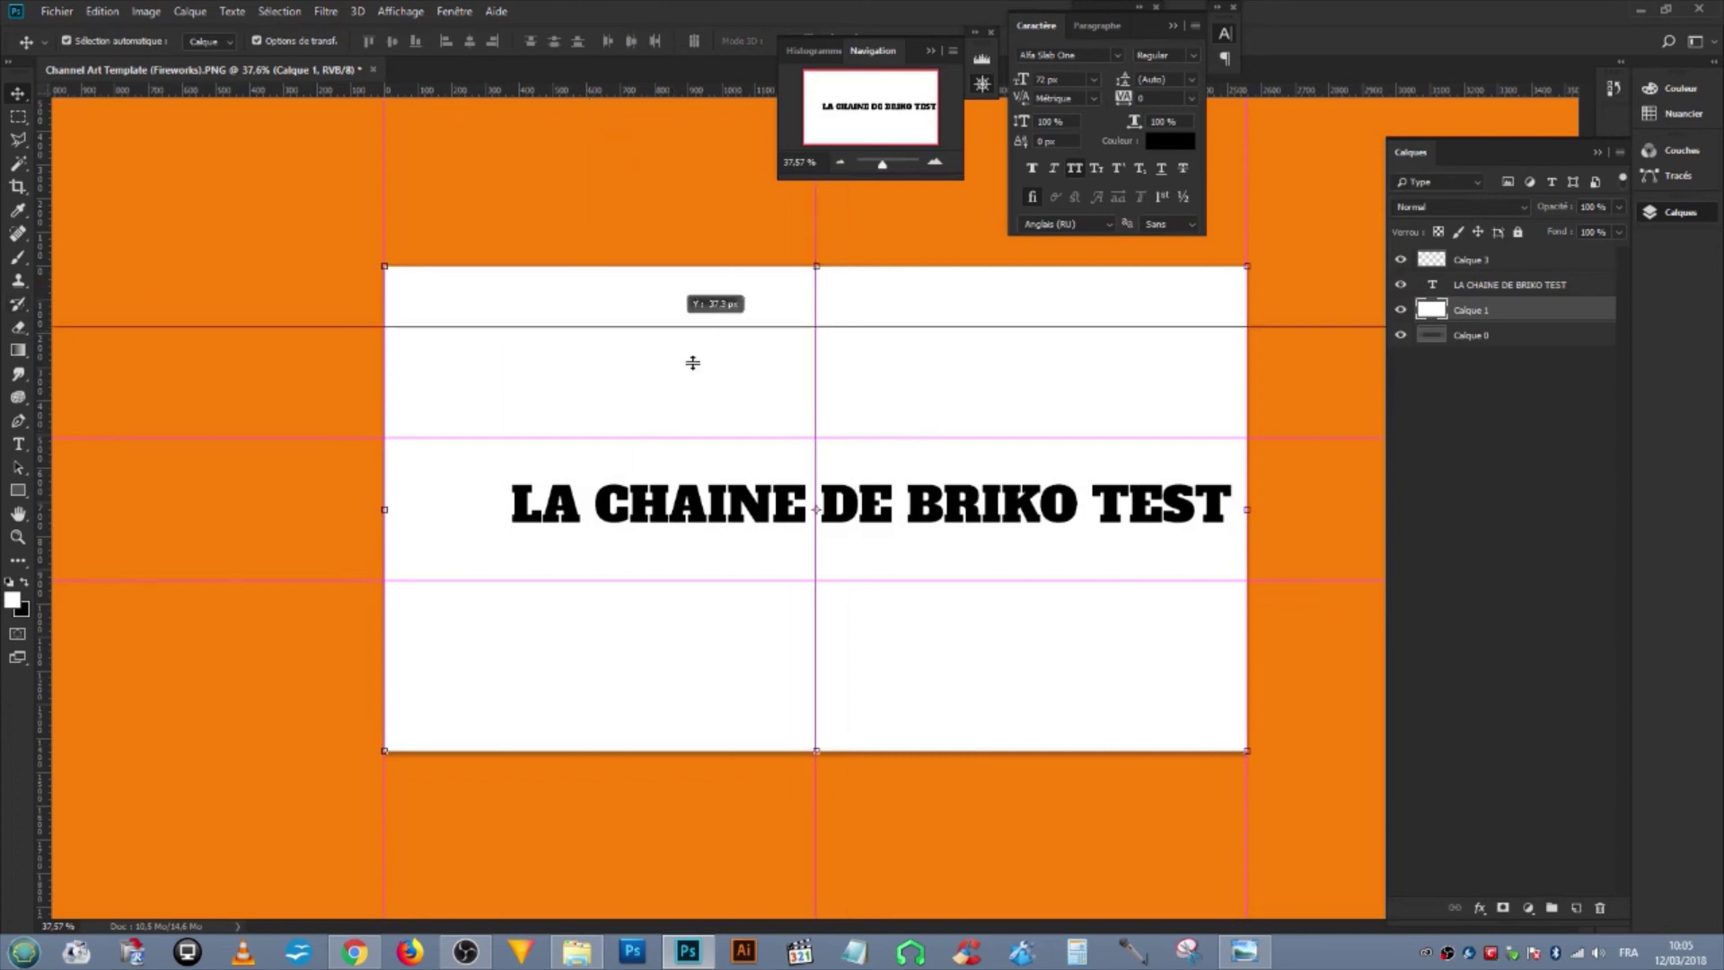
Nudge the title toward centre, scale it to 92.5% and recentre it between the guides.
{"action": "left_click", "coordinate": [1474, 285]}
{"action": "key", "text": "shift+Left"}
{"action": "key", "text": "shift+Left"}
{"action": "key", "text": "shift+Left"}
{"action": "key", "text": "shift+Left"}
{"action": "key", "text": "shift+Left"}
{"action": "key", "text": "shift+Left"}
{"action": "key", "text": "shift+Left"}
{"action": "key", "text": "shift+Left"}
{"action": "key", "text": "shift+Left"}
{"action": "key", "text": "shift+Left"}
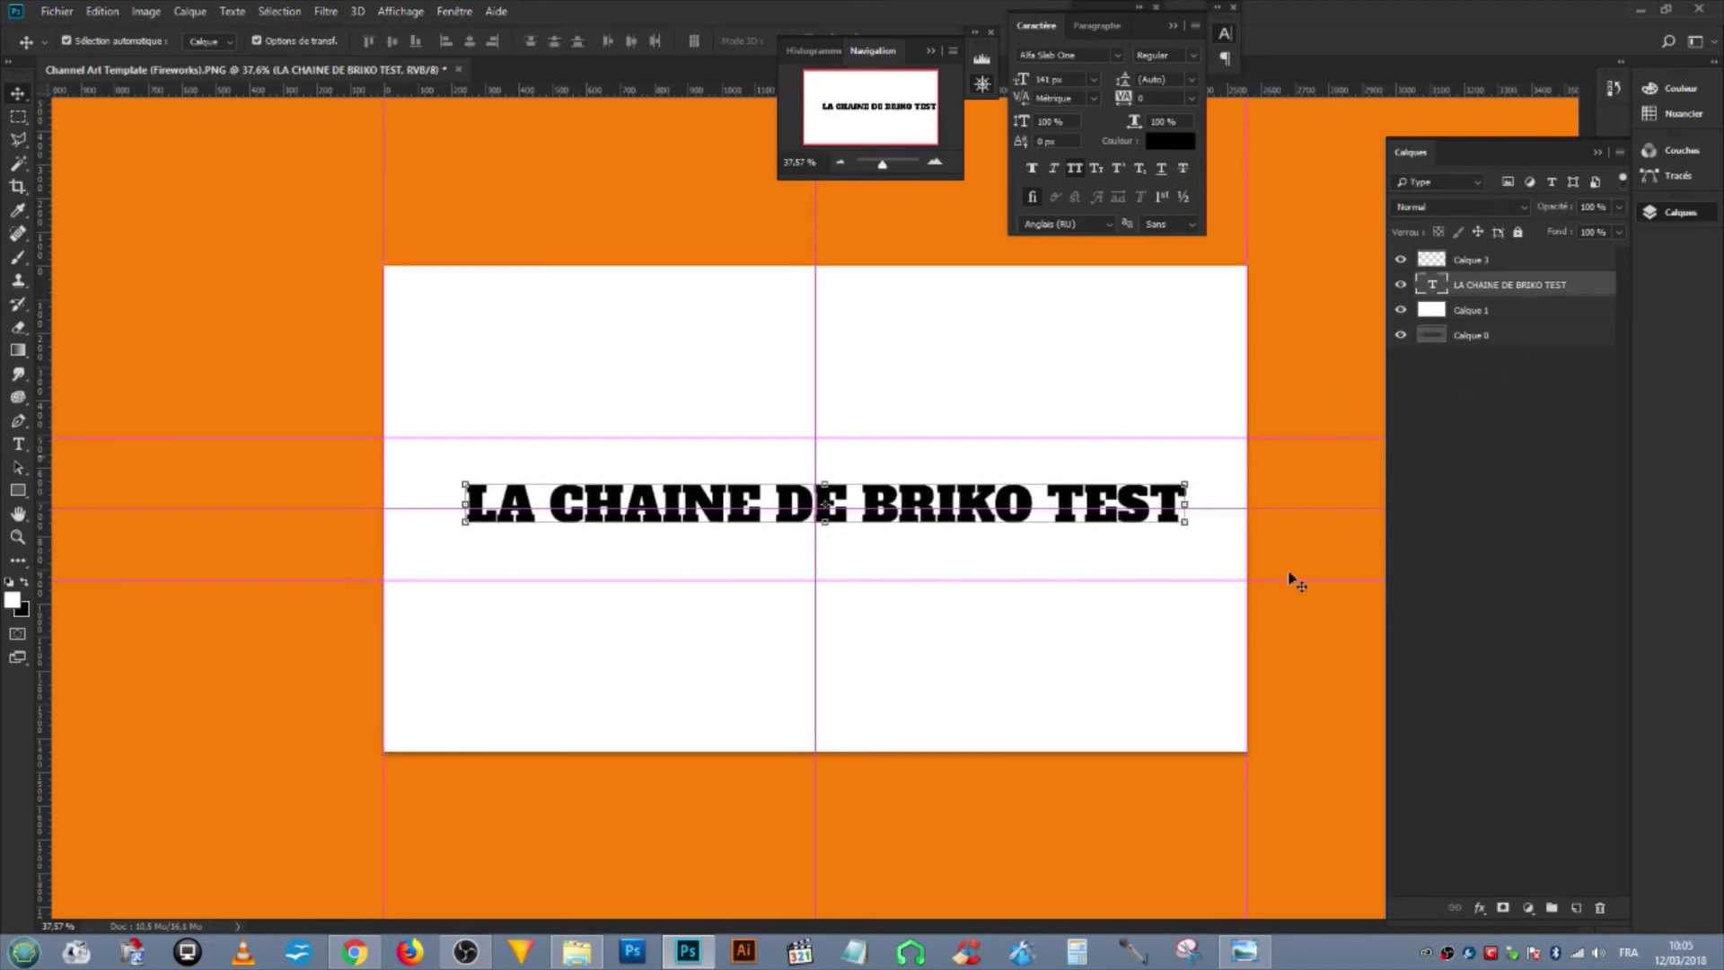
{"action": "scroll", "coordinate": [1297, 682], "scroll_direction": "up", "scroll_amount": 3}
{"action": "key", "text": "Left"}
{"action": "key", "text": "Left"}
{"action": "key", "text": "Left"}
{"action": "key", "text": "Left"}
{"action": "key", "text": "Left"}
{"action": "key", "text": "Left"}
{"action": "key", "text": "Down"}
{"action": "key", "text": "Down"}
{"action": "key", "text": "Down"}
{"action": "key", "text": "Down"}
{"action": "key", "text": "Down"}
{"action": "key", "text": "Down"}
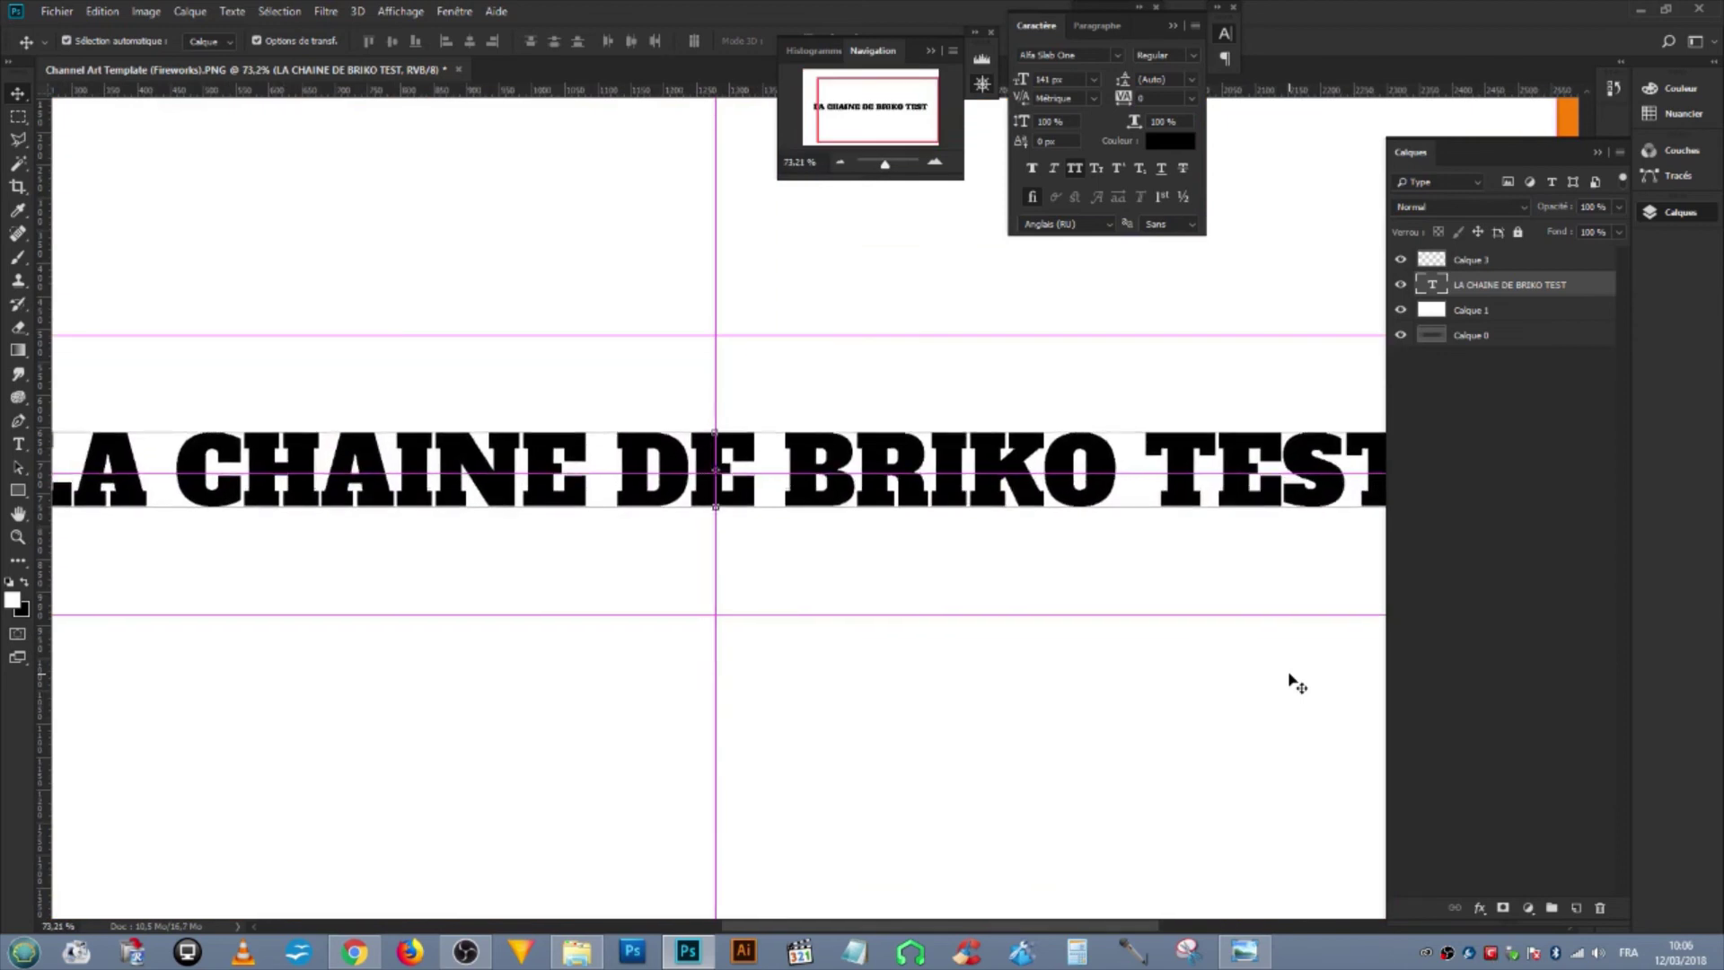
{"action": "scroll", "coordinate": [1293, 683], "scroll_direction": "down", "scroll_amount": 2}
{"action": "scroll", "coordinate": [1292, 682], "scroll_direction": "down", "scroll_amount": 2}
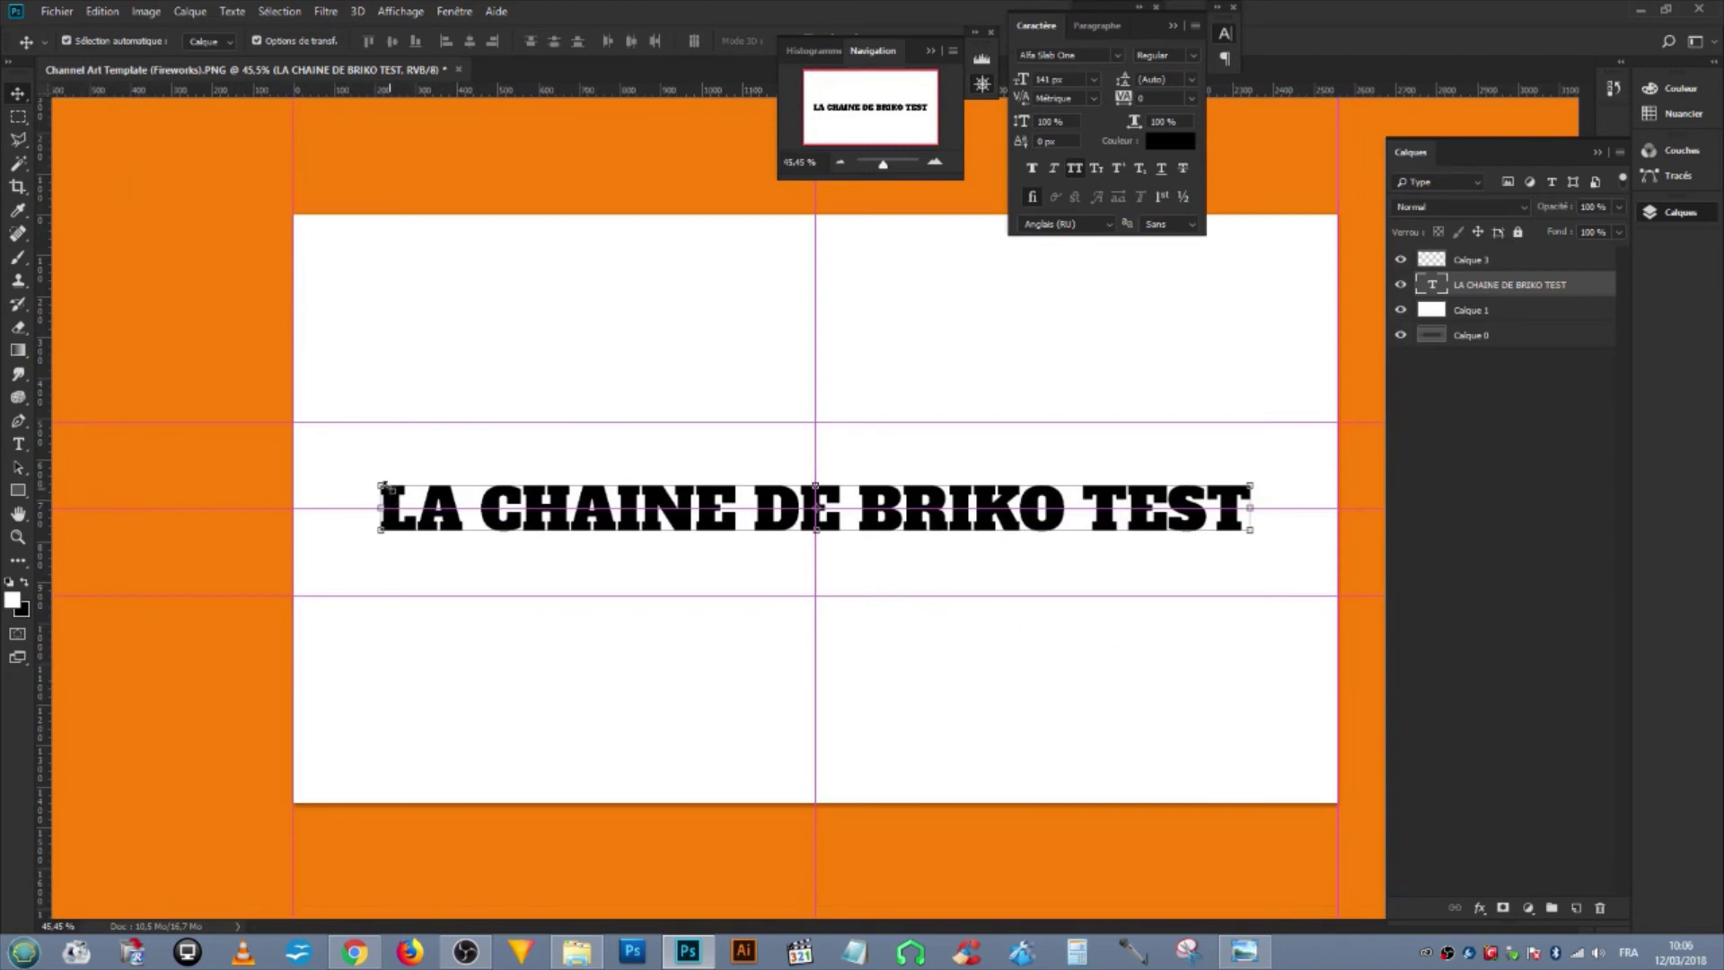
{"action": "left_click_drag", "start_coordinate": [377, 481], "coordinate": [442, 487]}
{"action": "left_click_drag", "start_coordinate": [943, 528], "coordinate": [911, 519]}
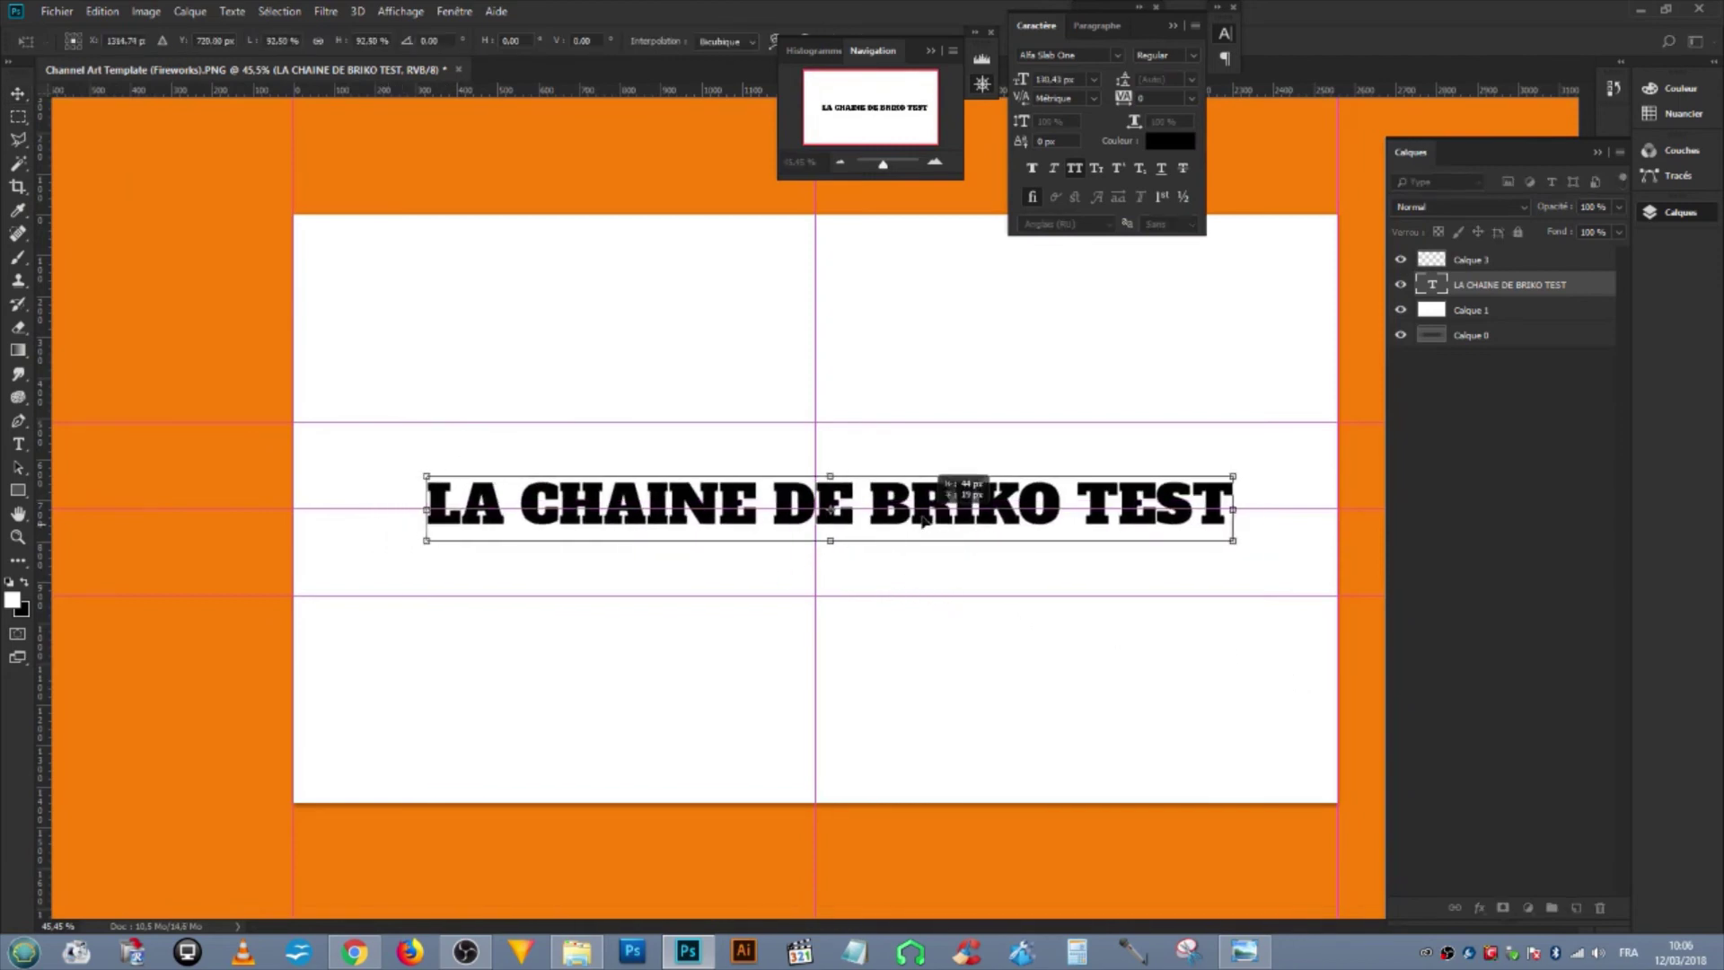
{"action": "key", "text": "Return"}
Save the banner over the existing LA CHAINE DE BRIKO TEST.png, confirming the replacement.
{"action": "left_click", "coordinate": [57, 10]}
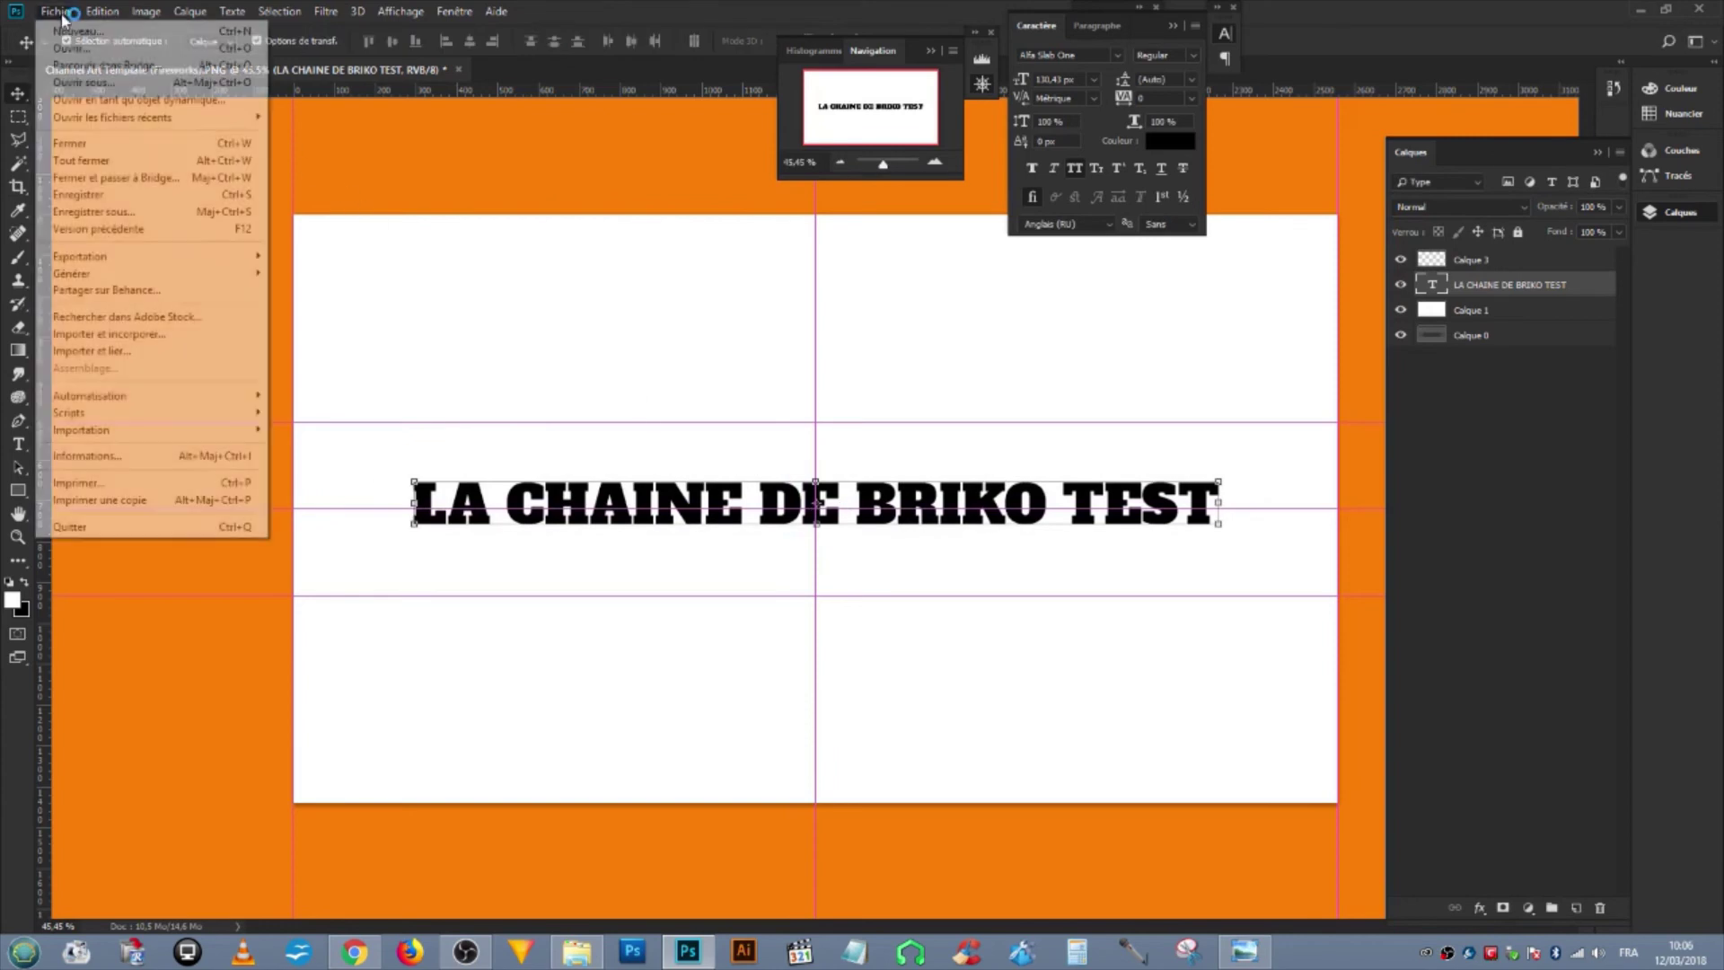
{"action": "left_click", "coordinate": [350, 256]}
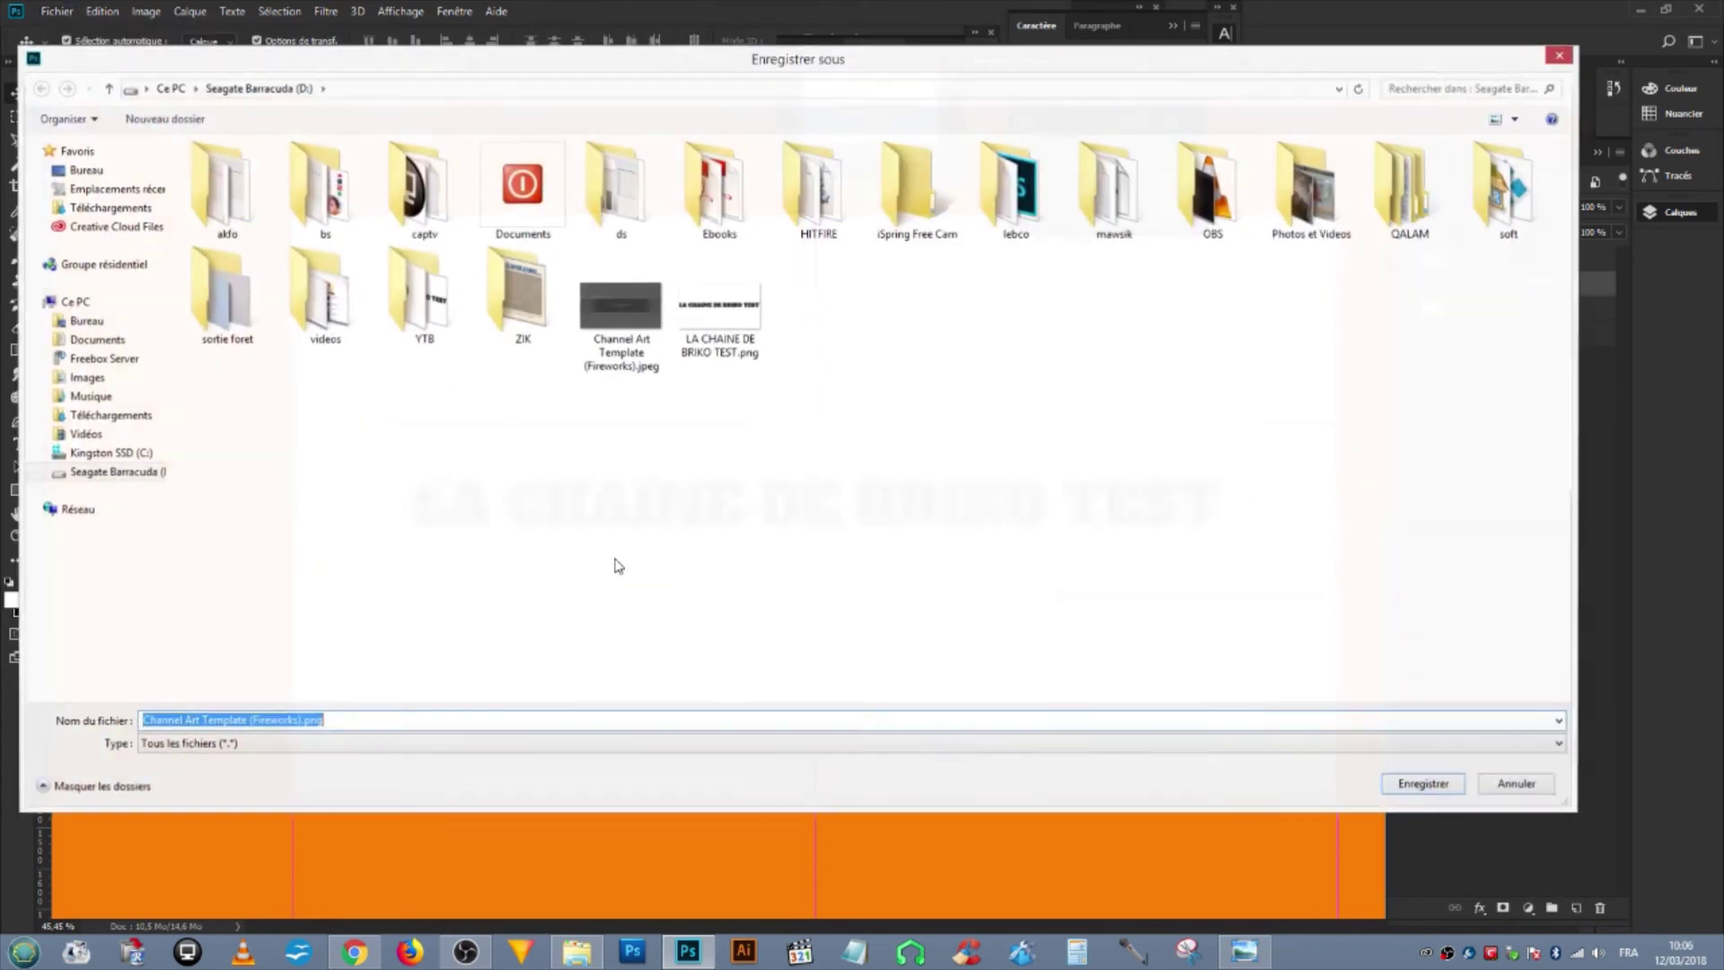
{"action": "double_click", "coordinate": [724, 308]}
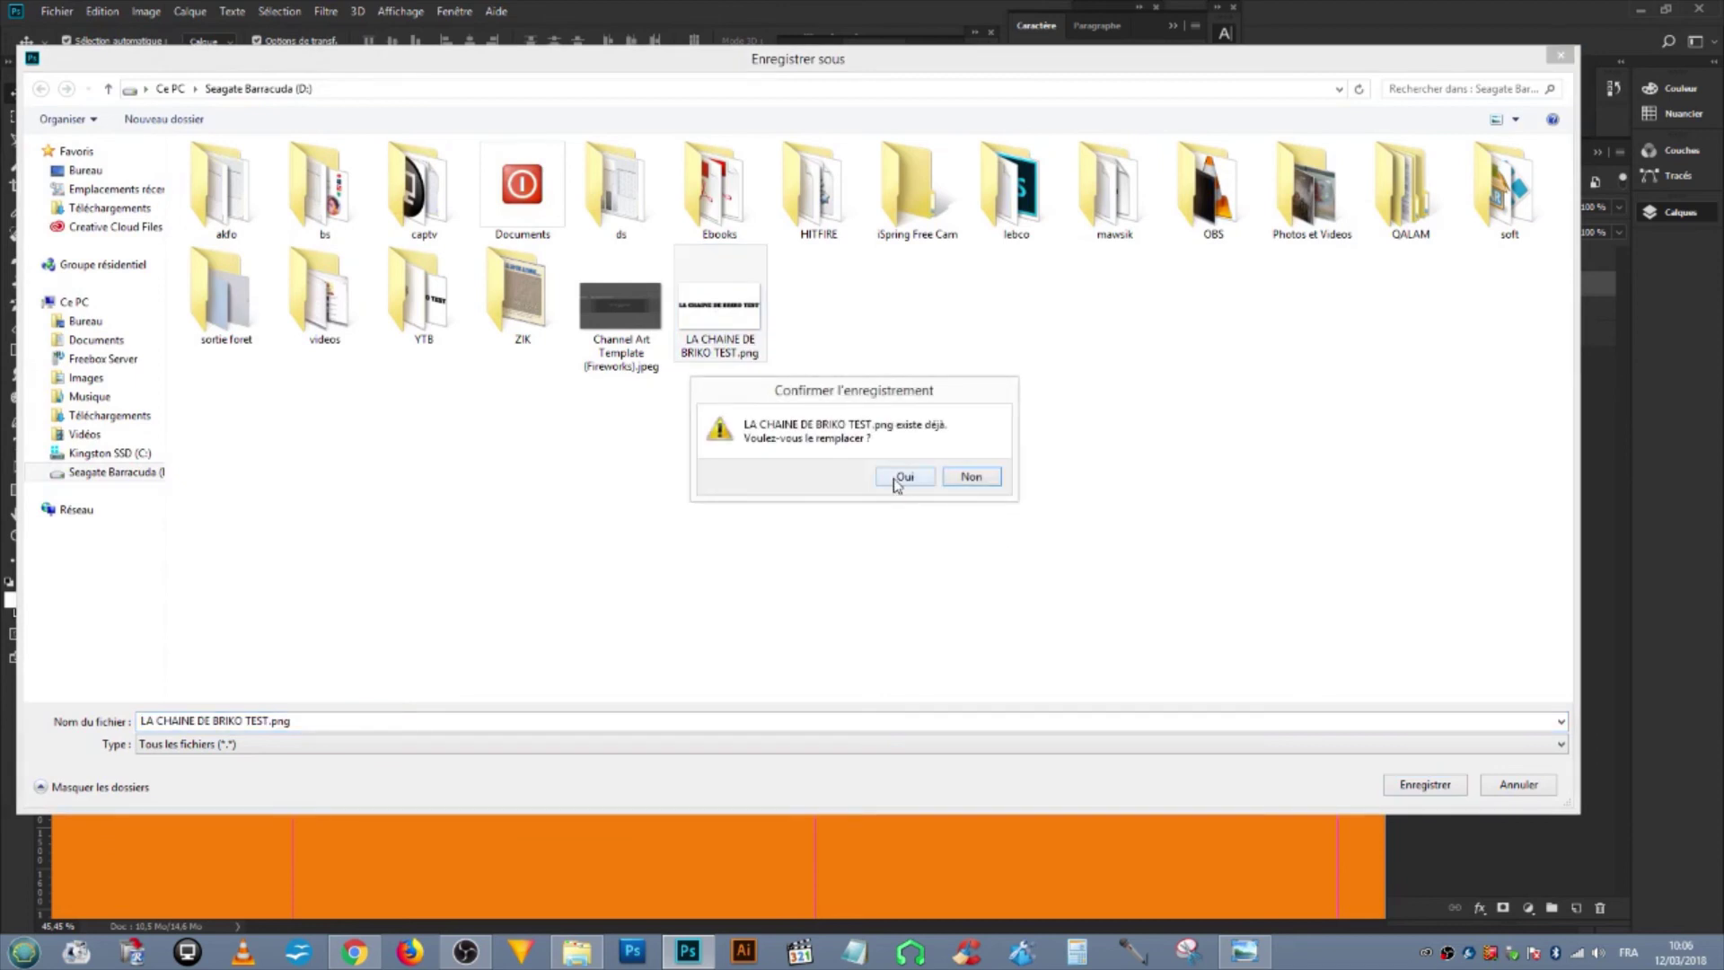
{"action": "left_click", "coordinate": [902, 477]}
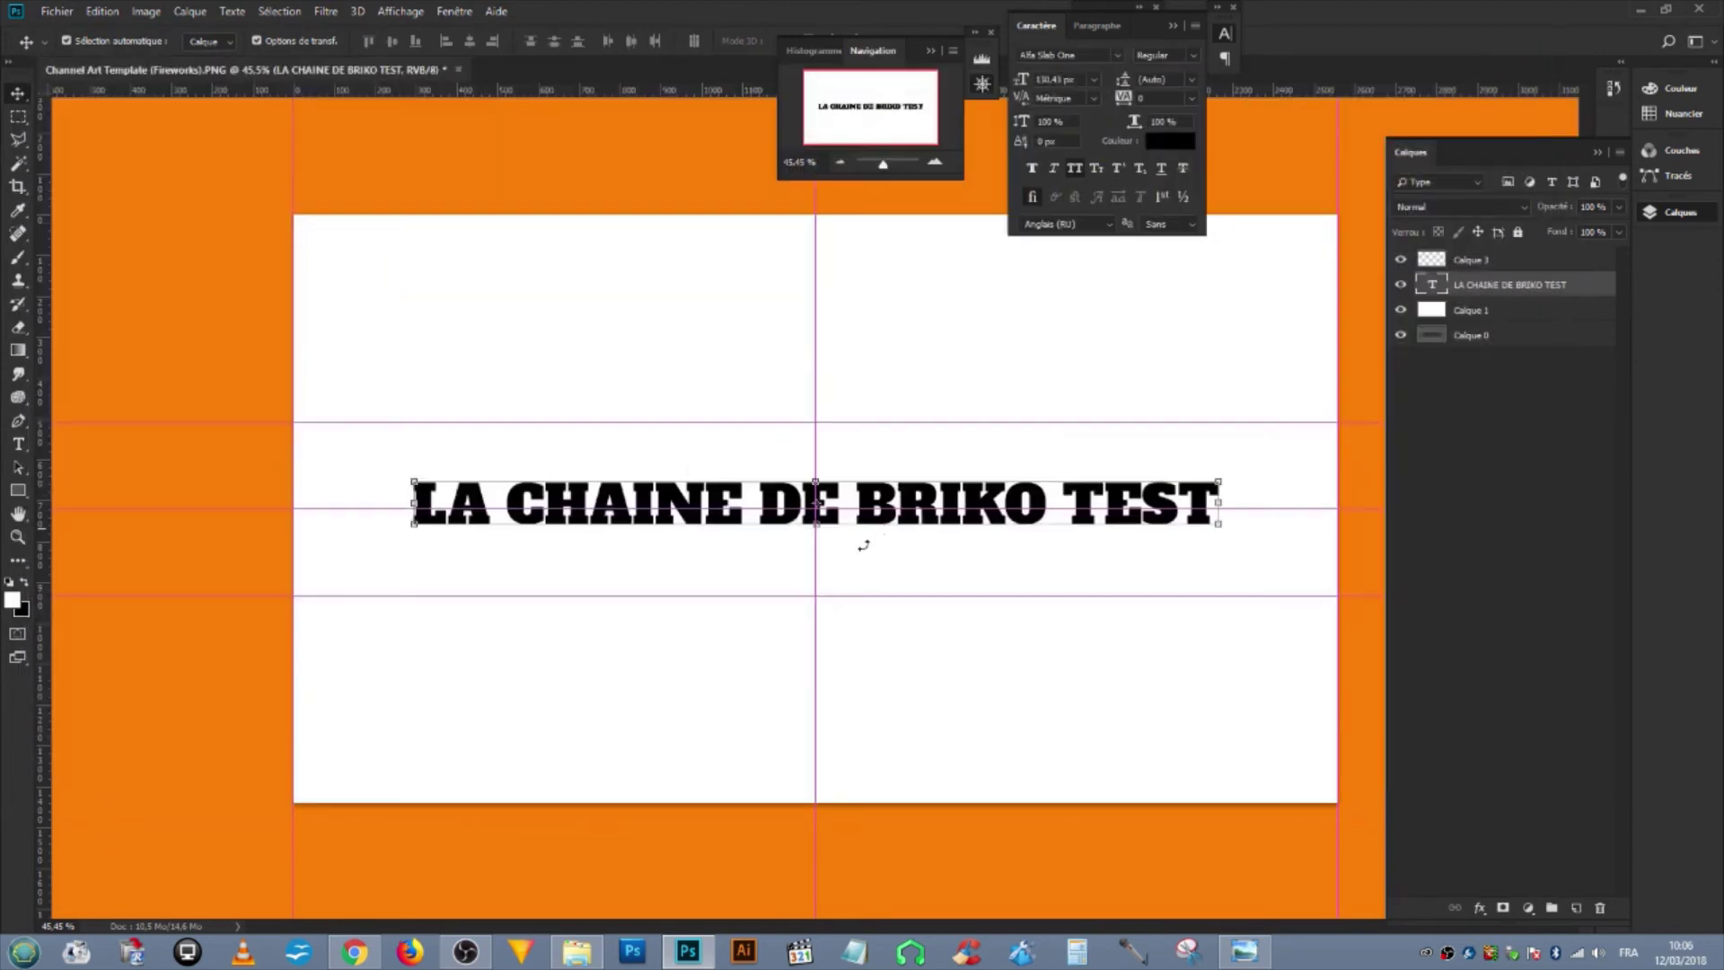
{"action": "left_click", "coordinate": [354, 951]}
{"action": "mouse_move", "coordinate": [970, 243]}
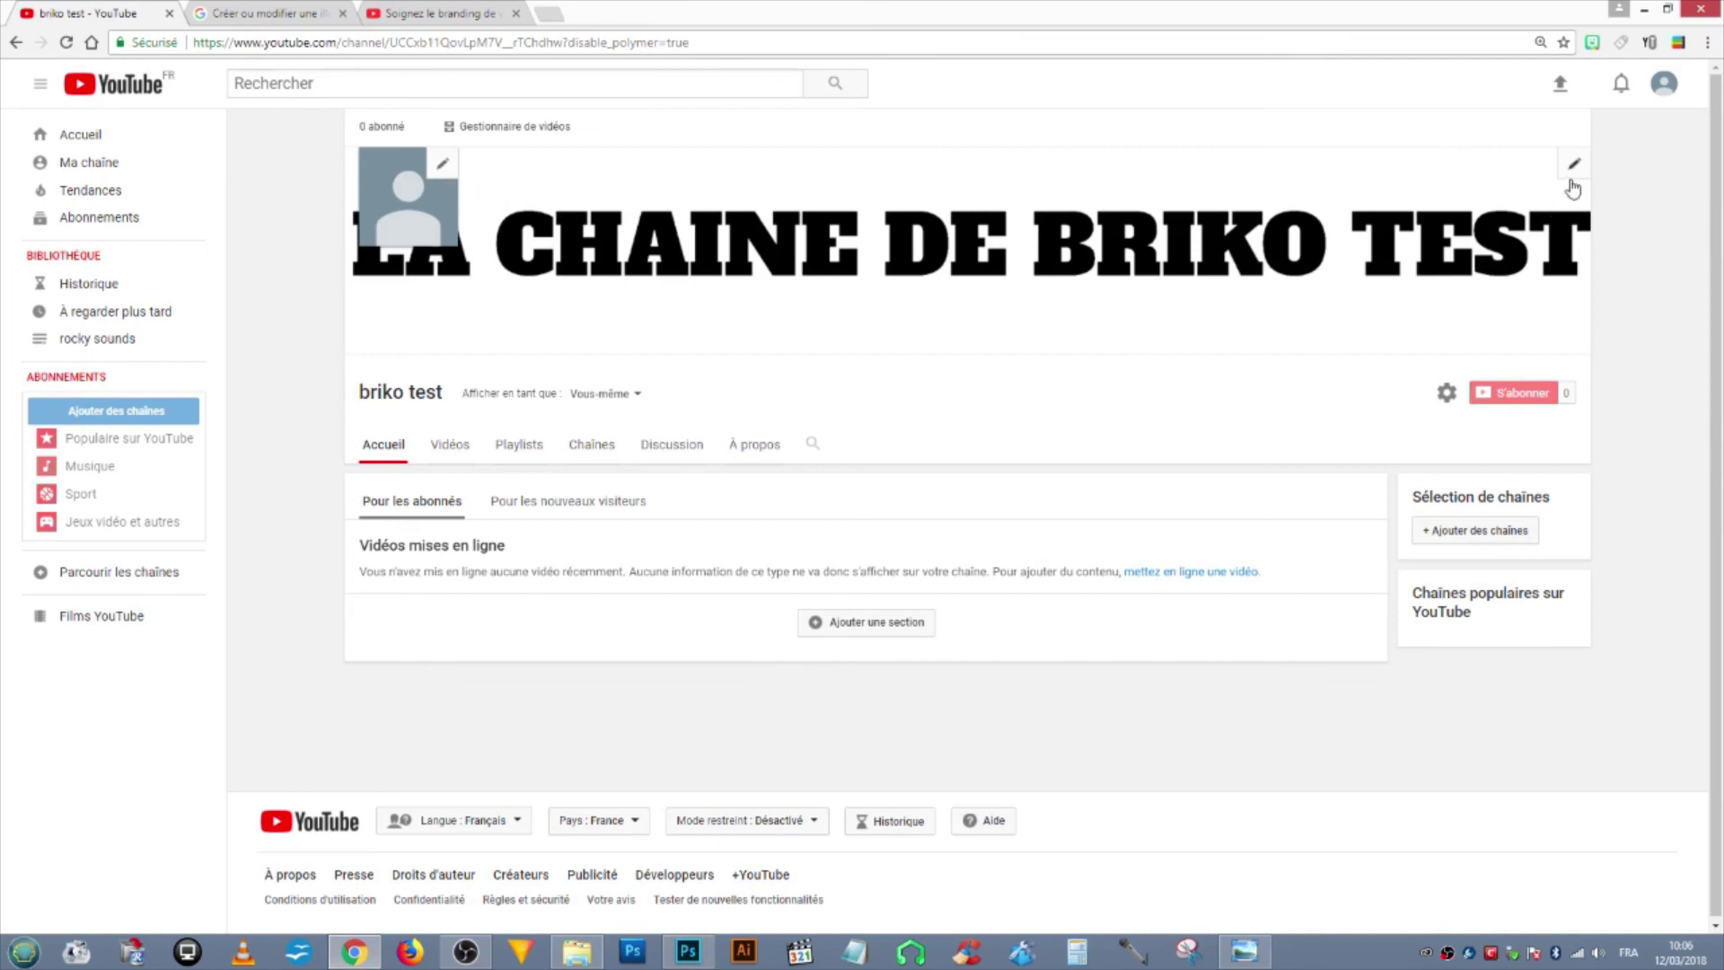
Replace the channel art with the updated LA CHAINE DE BRIKO TEST.png via Modifier l'illustration de la chaîne.
{"action": "left_click", "coordinate": [1576, 167]}
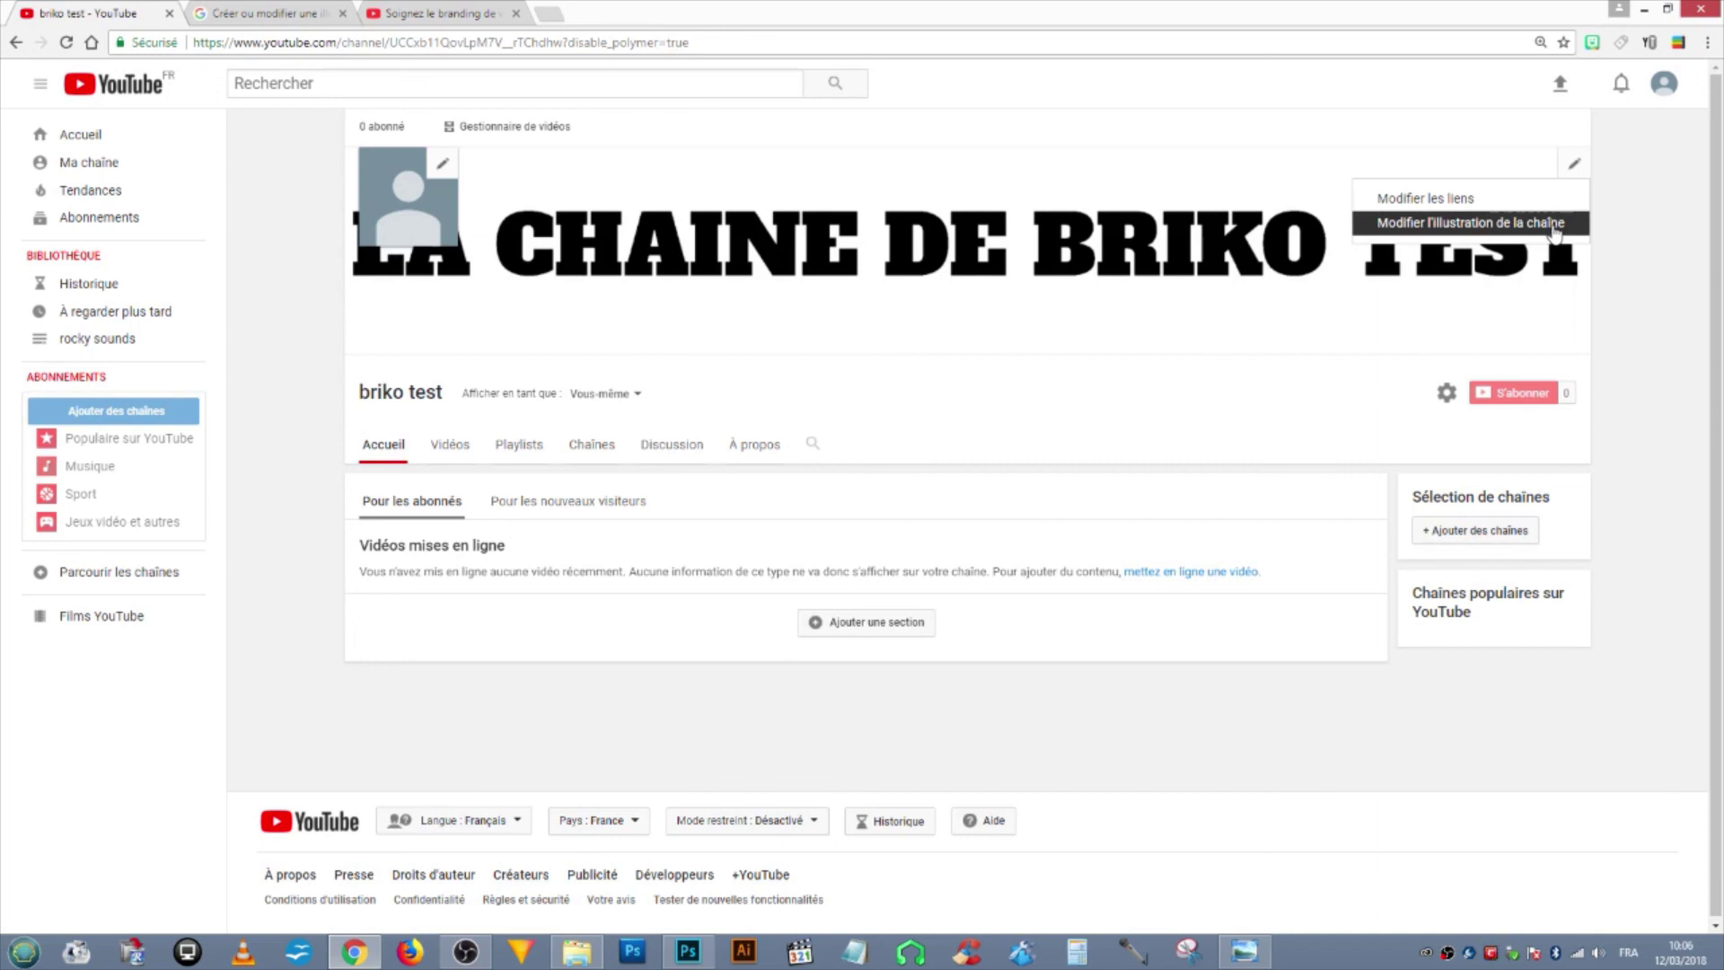
{"action": "left_click", "coordinate": [1504, 226]}
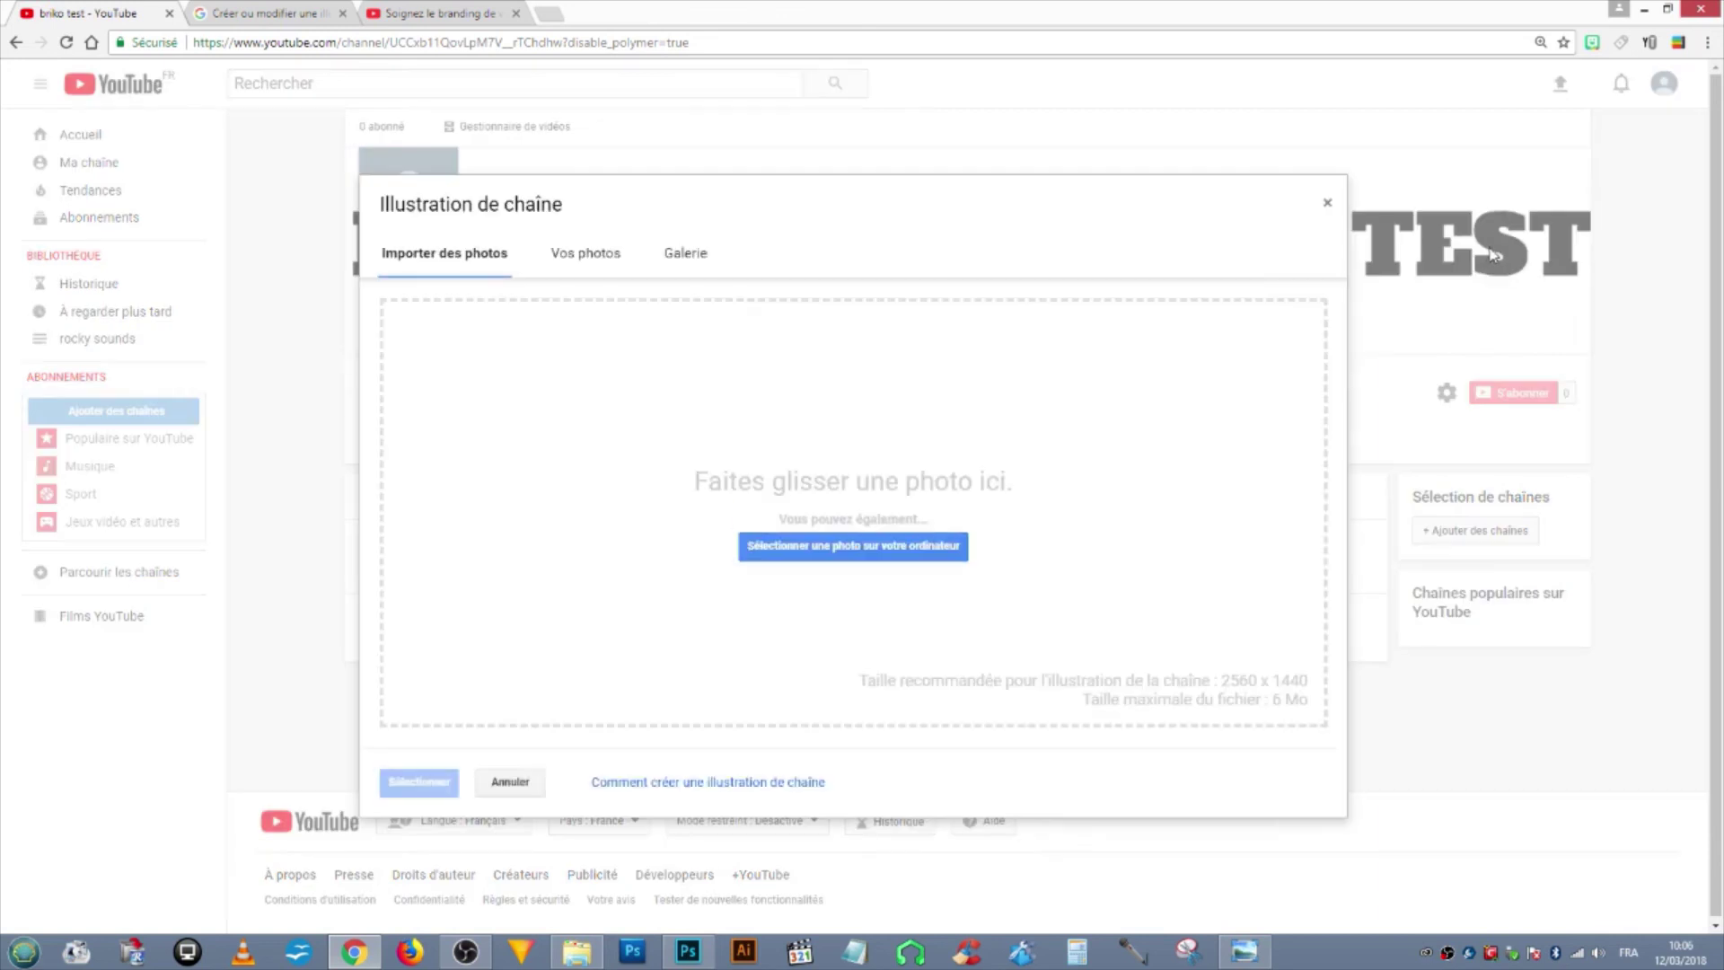
{"action": "left_click", "coordinate": [568, 954]}
{"action": "mouse_move", "coordinate": [702, 332]}
{"action": "left_mouse_down"}
{"action": "mouse_move", "coordinate": [642, 738]}
{"action": "mouse_move", "coordinate": [704, 569]}
{"action": "left_mouse_up"}
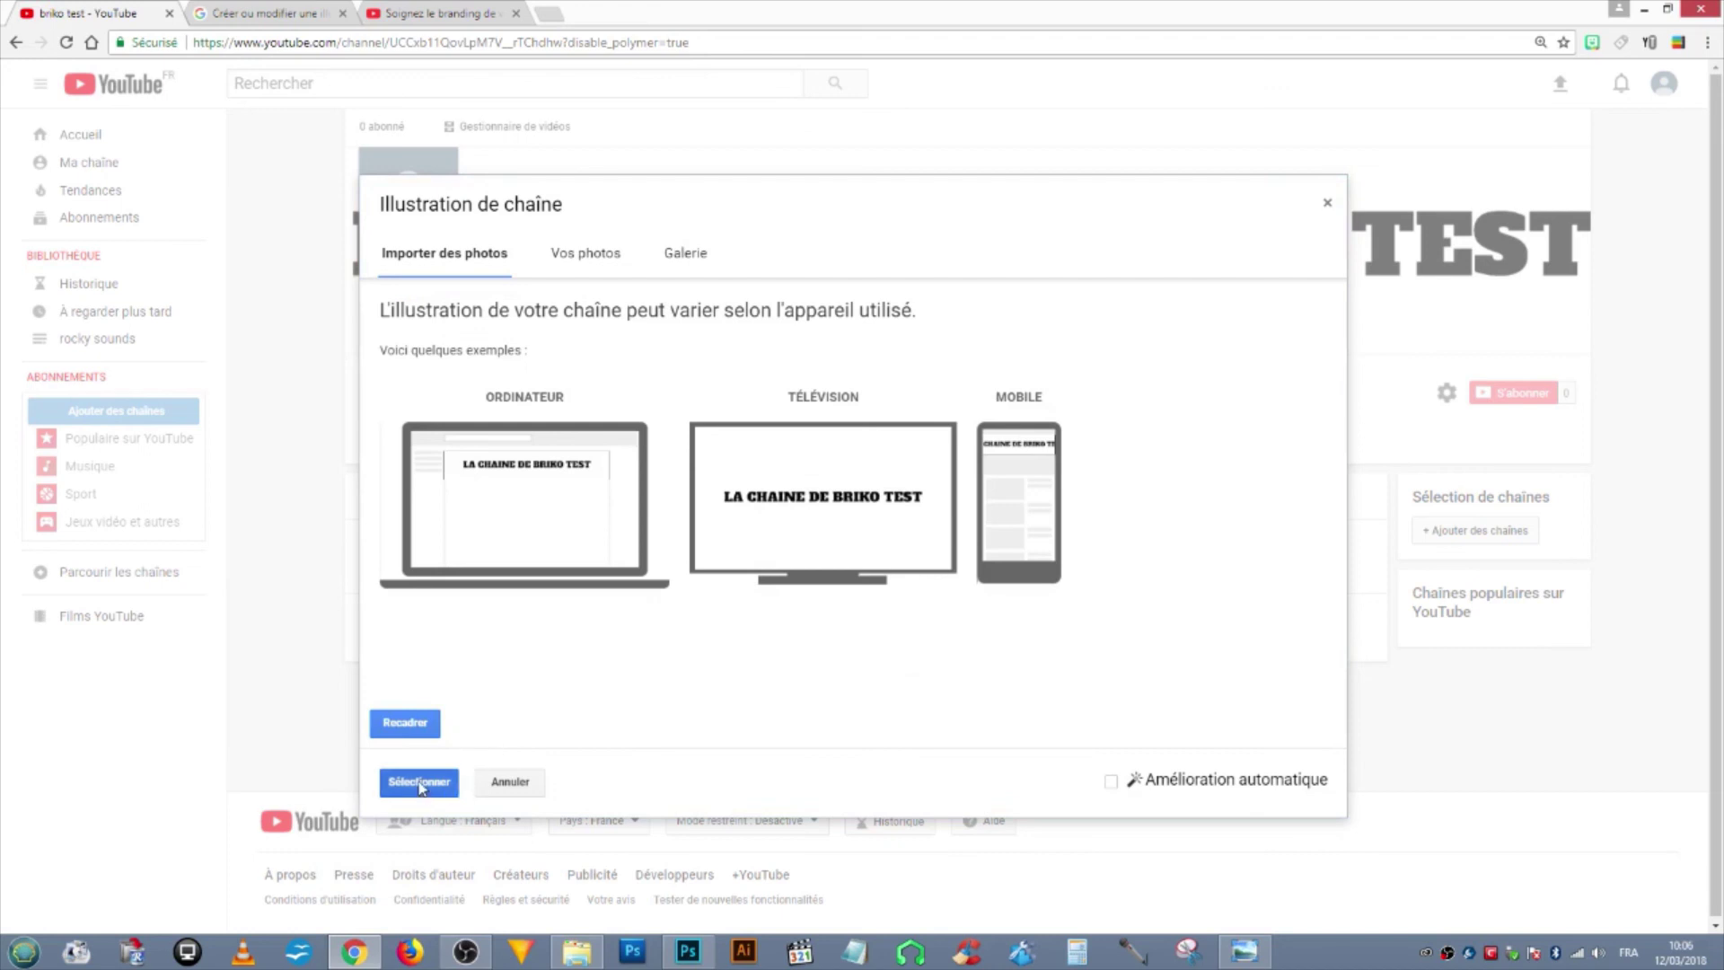
{"action": "left_click", "coordinate": [421, 788]}
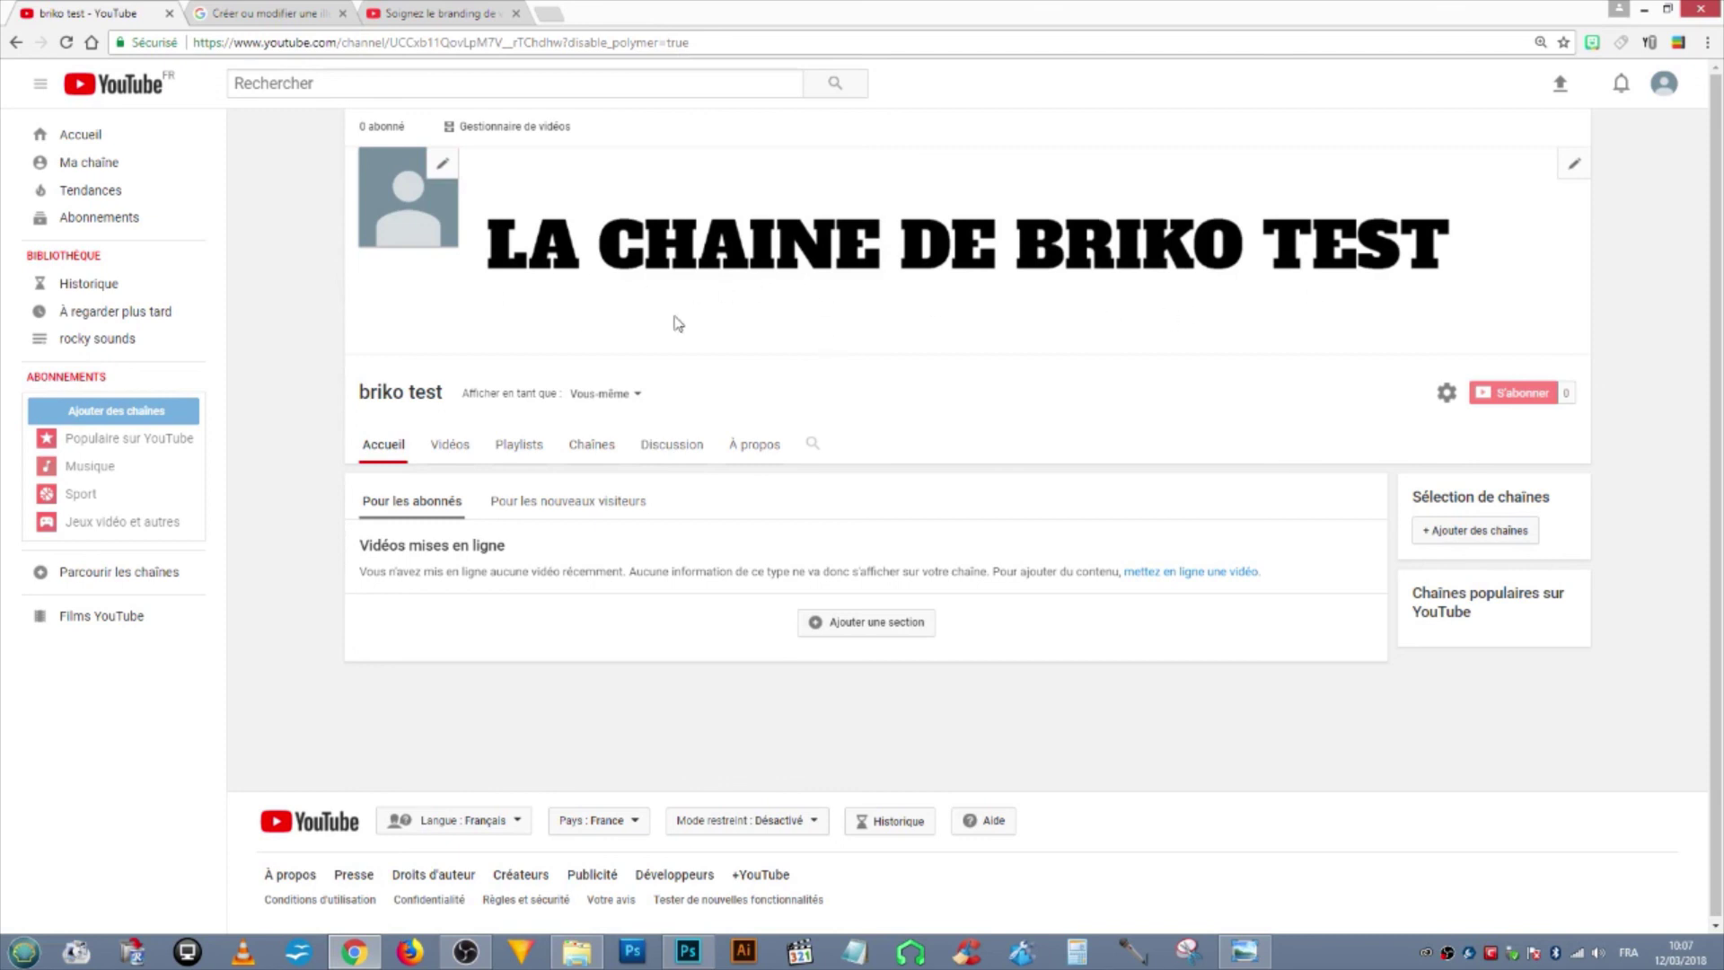
{"action": "mouse_move", "coordinate": [865, 579]}
{"action": "left_click", "coordinate": [709, 954]}
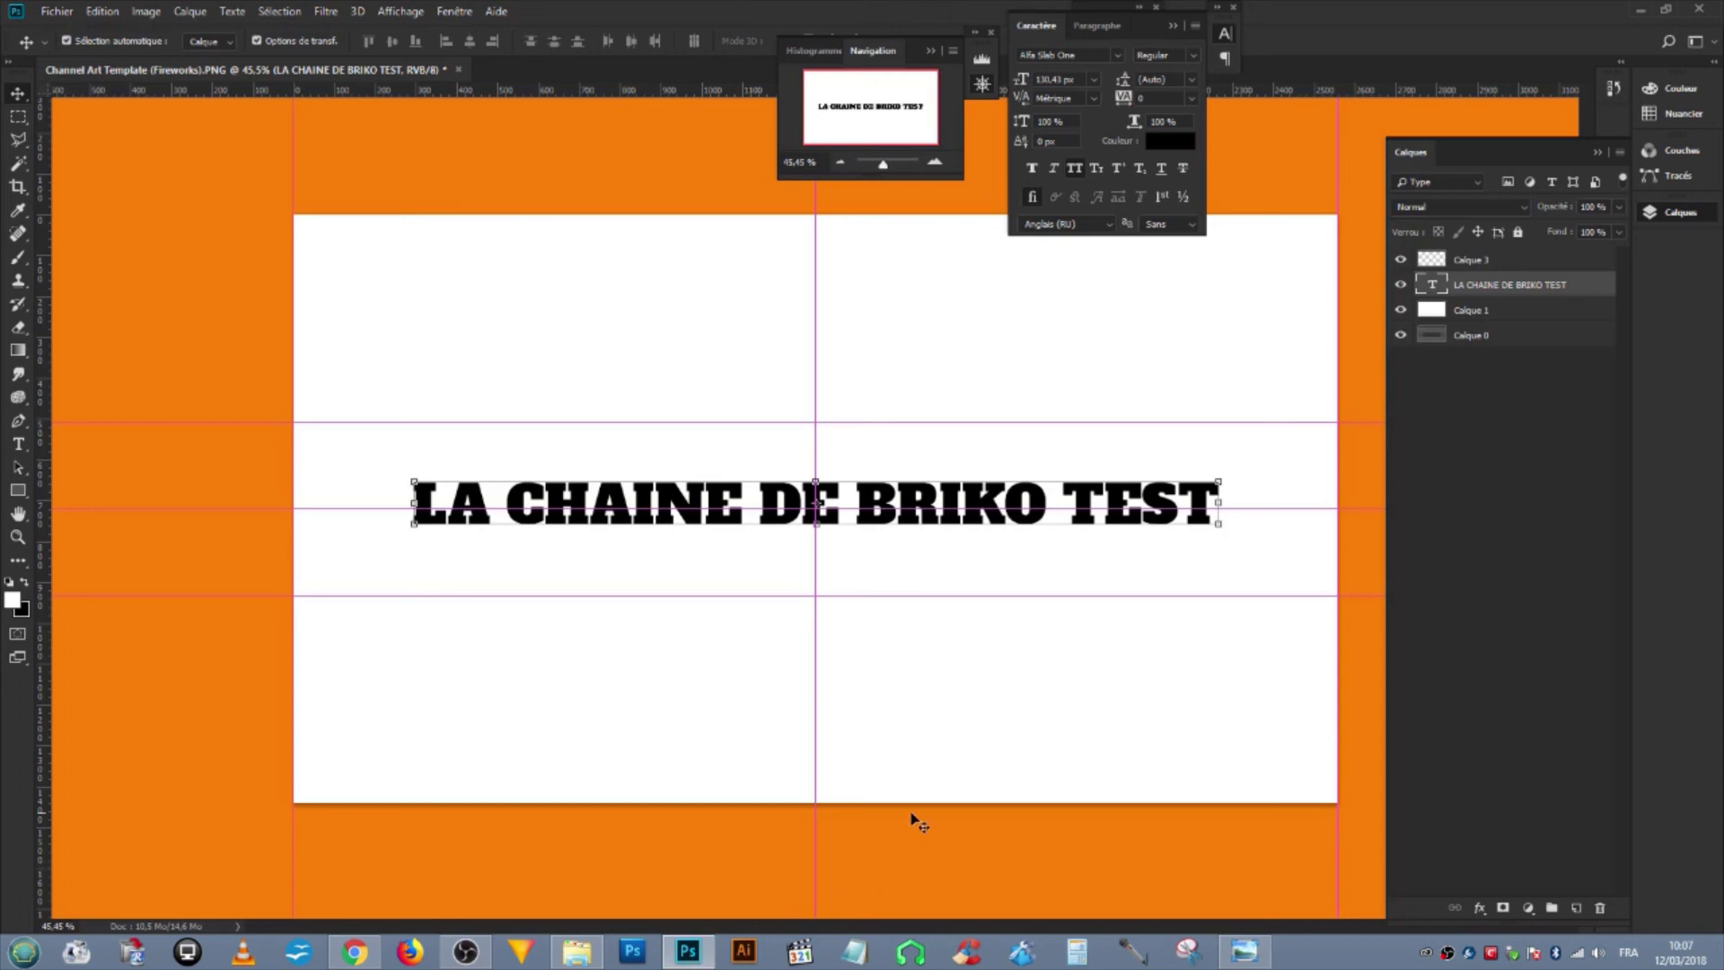
{"action": "mouse_move", "coordinate": [353, 951]}
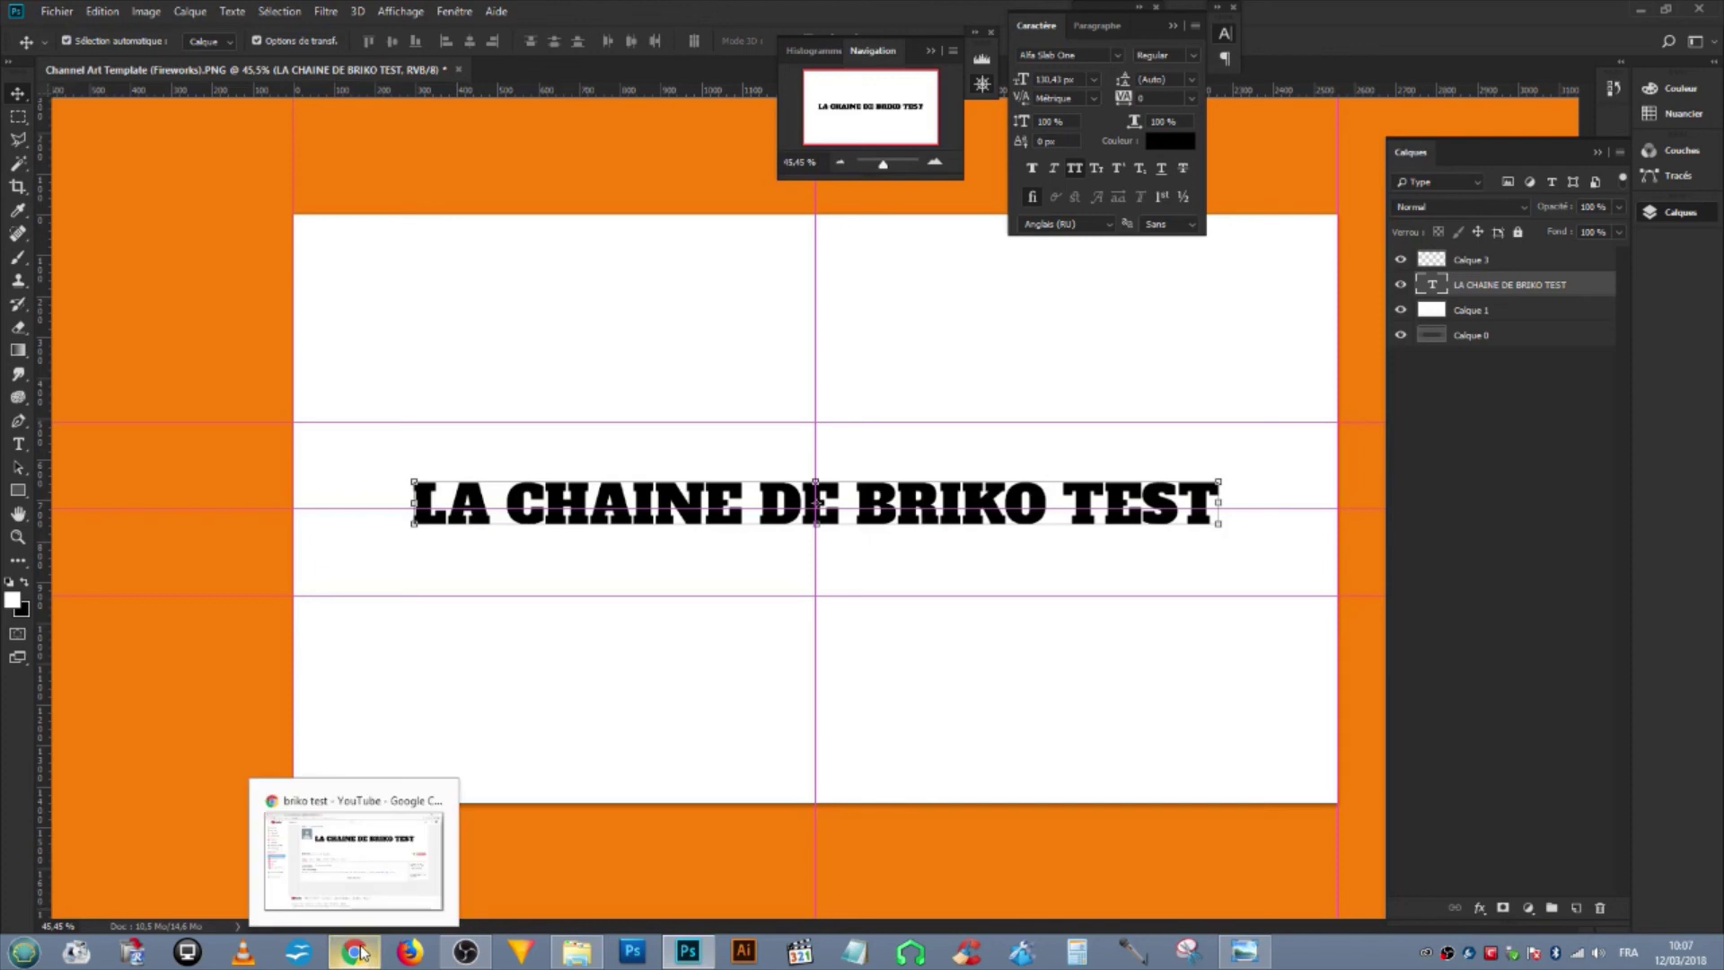
{"action": "left_click", "coordinate": [356, 952]}
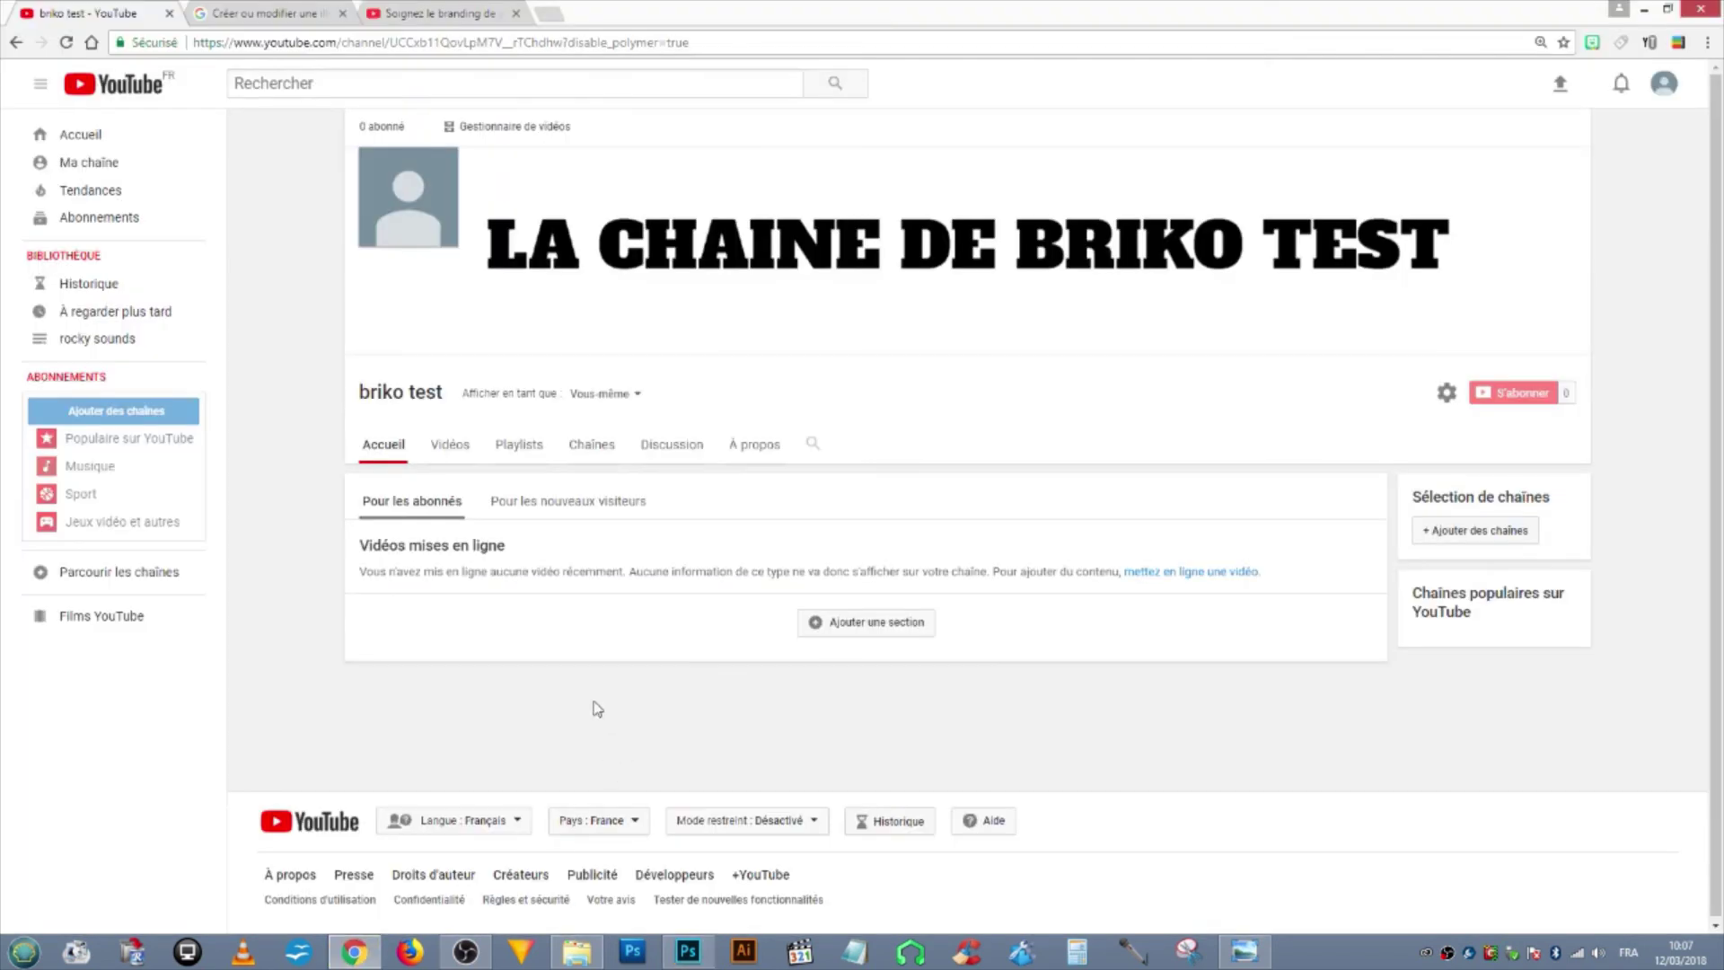